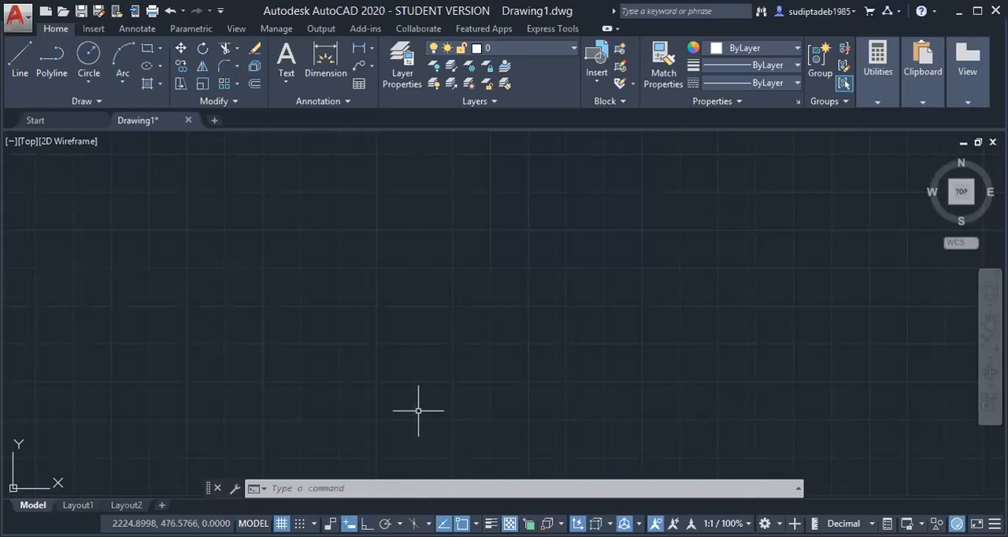
Open the drawing units settings, review the length, angle and insertion scale units, and accept them
{"action": "left_click", "coordinate": [418, 410]}
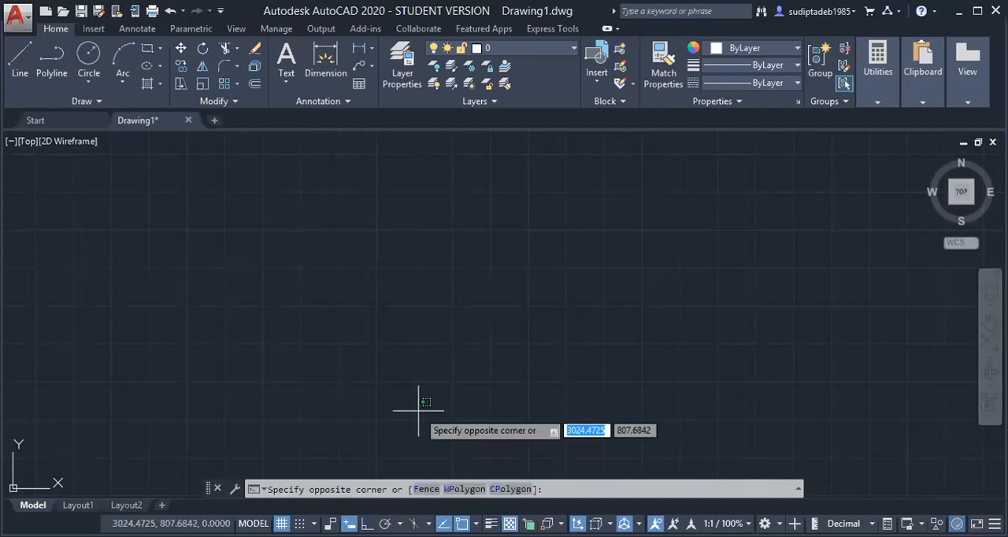
{"action": "key", "text": "Escape"}
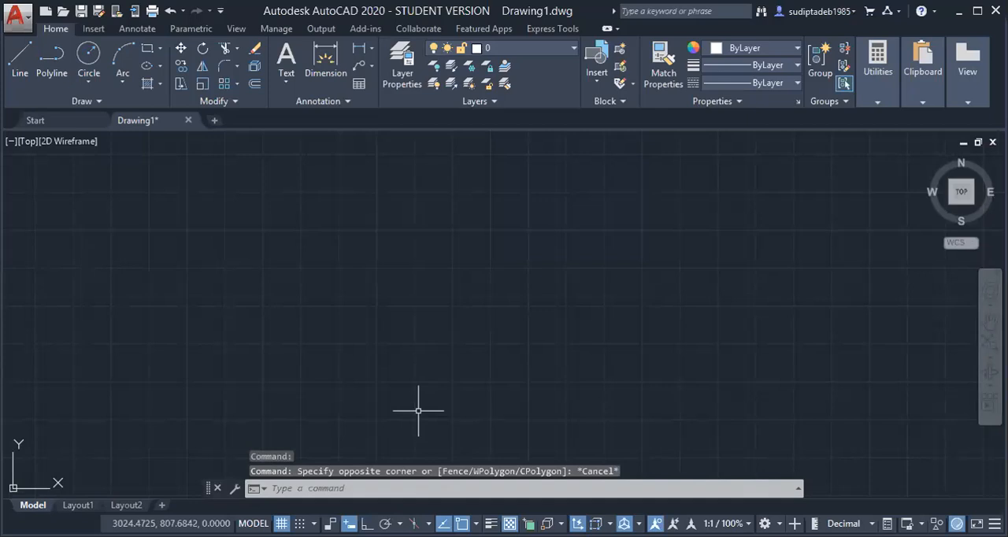
{"action": "type", "text": "units"}
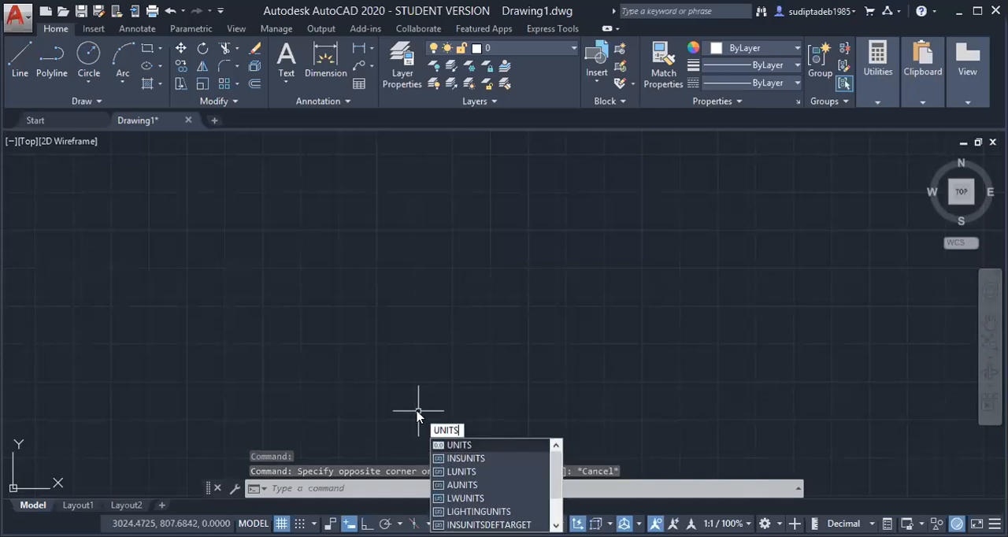
{"action": "key", "text": "Return"}
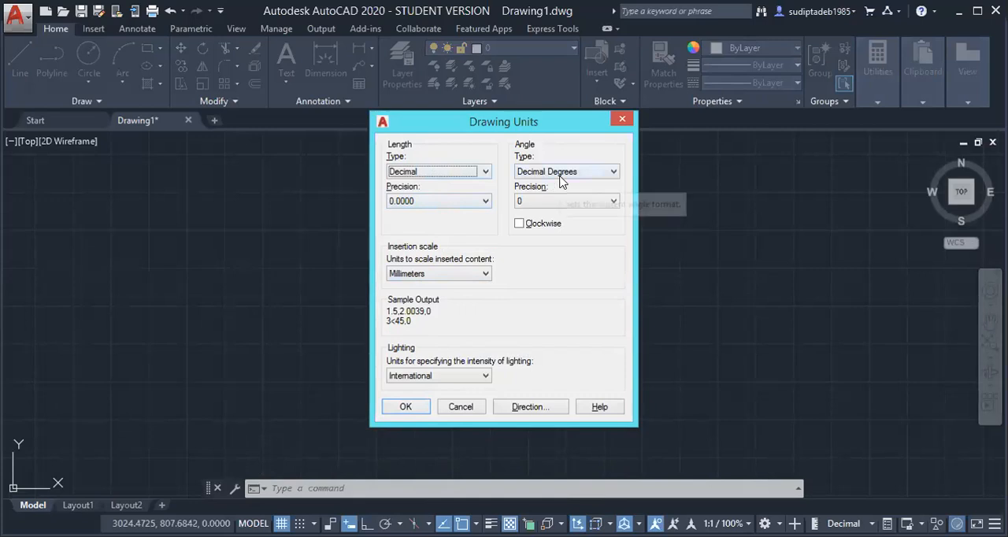
{"action": "left_click", "coordinate": [405, 407]}
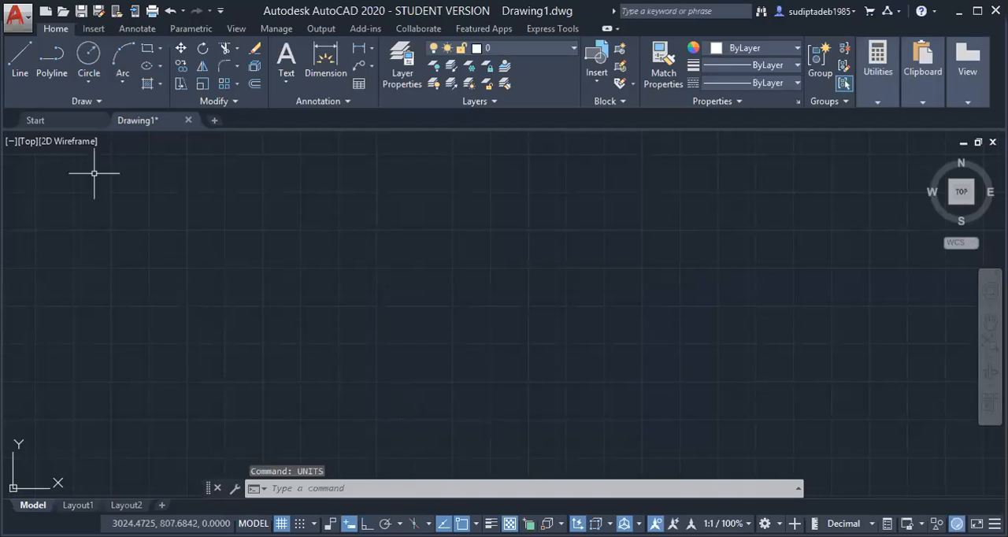
Turn on ortho mode and draw a horizontal trial line about 814 mm long in the empty drawing
{"action": "left_click", "coordinate": [19, 71]}
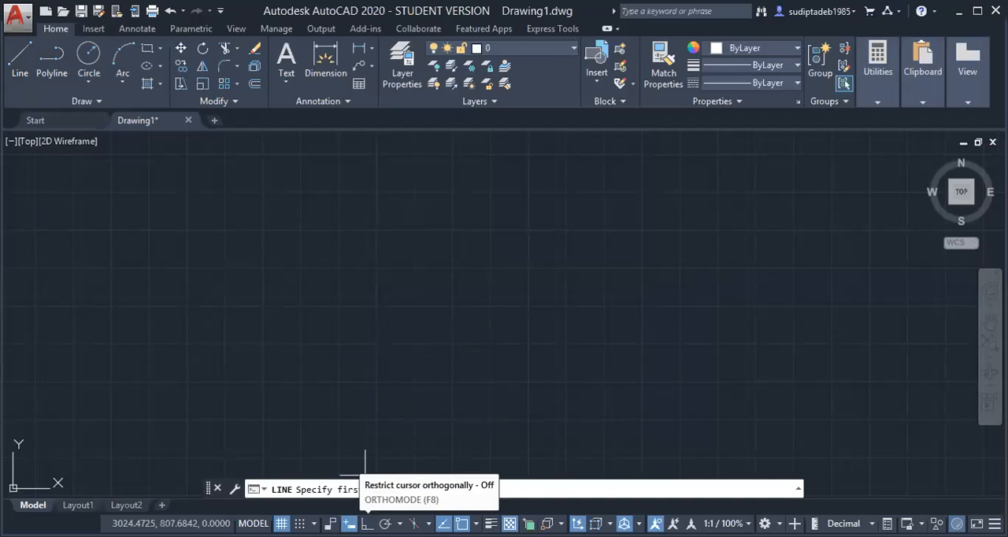
{"action": "left_click", "coordinate": [367, 524]}
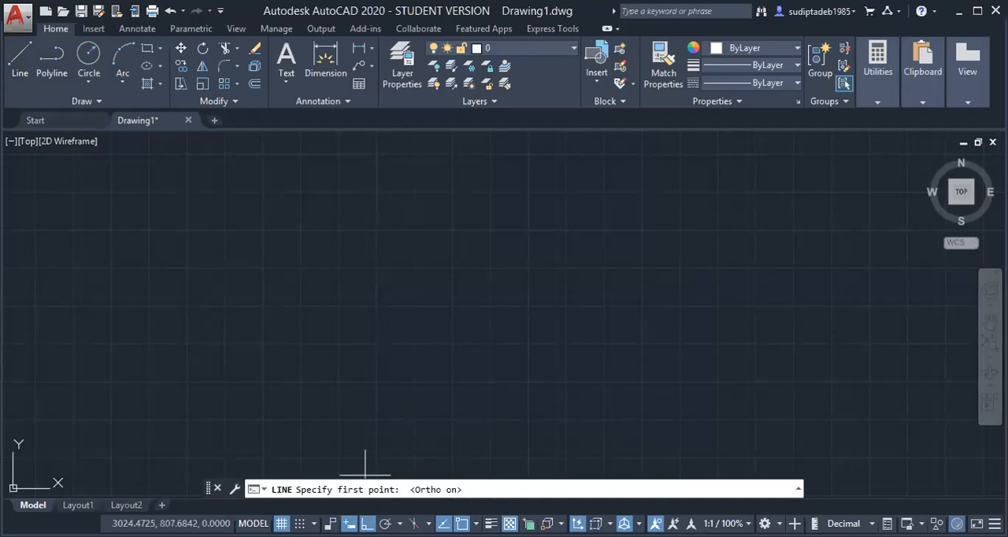
{"action": "left_click", "coordinate": [199, 302]}
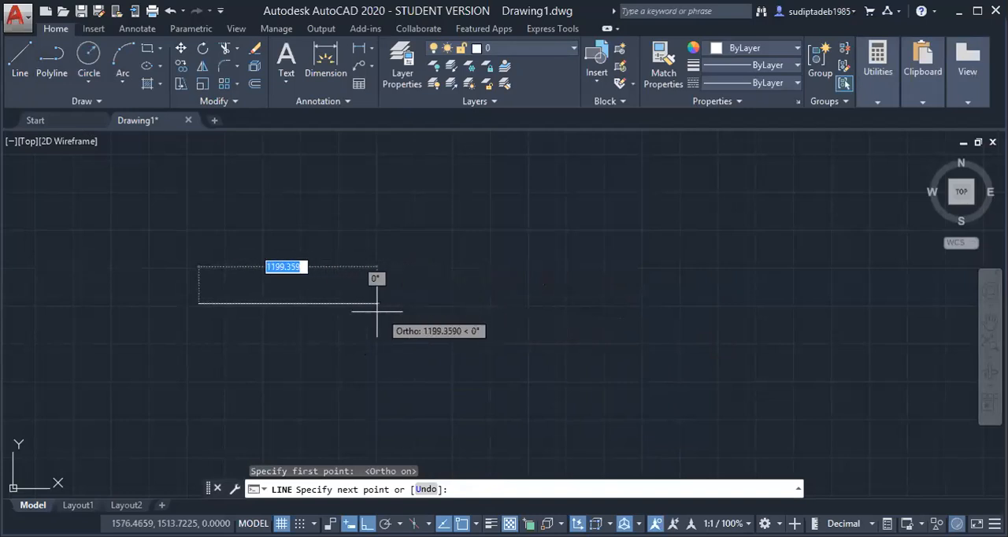
{"action": "left_click", "coordinate": [322, 304]}
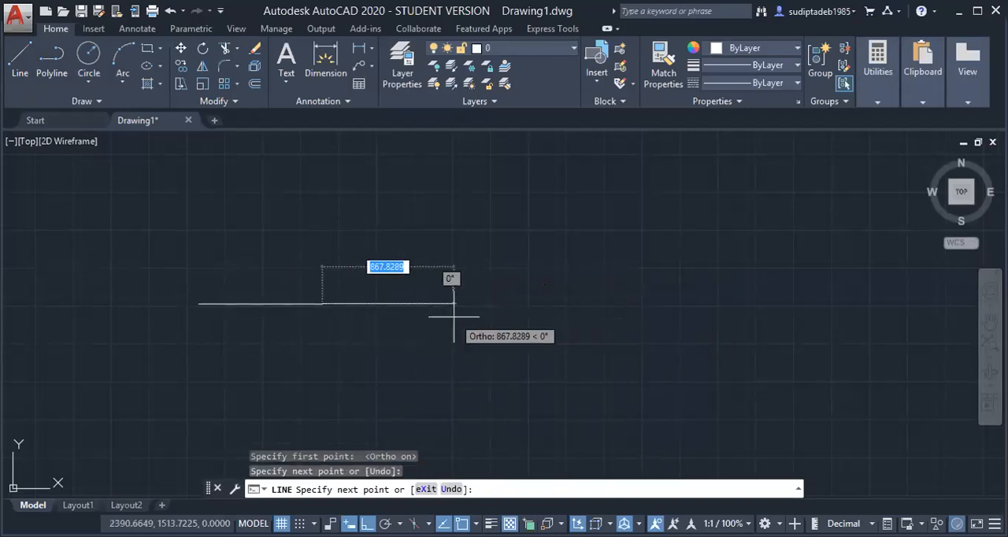
{"action": "key", "text": "Escape"}
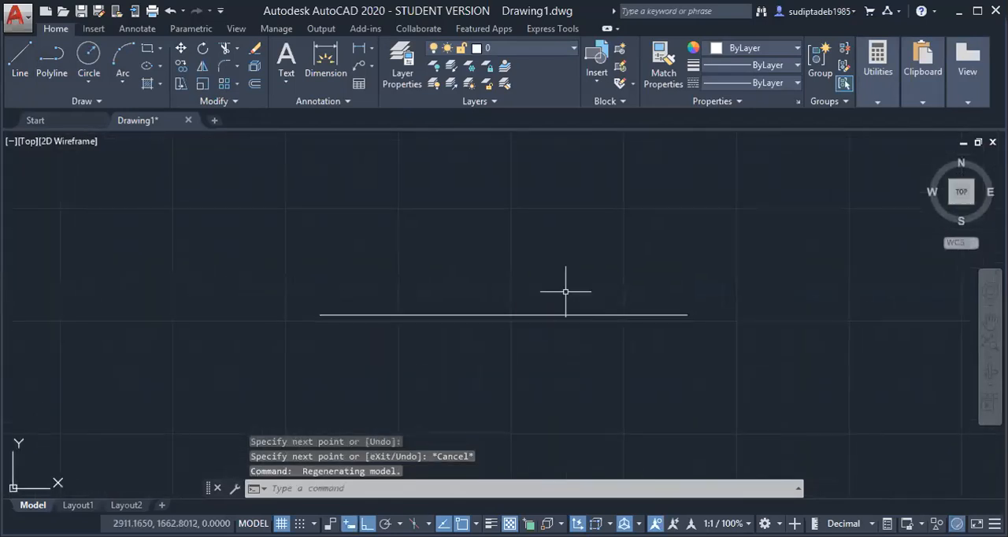
{"action": "left_click", "coordinate": [23, 74]}
{"action": "left_click", "coordinate": [501, 251]}
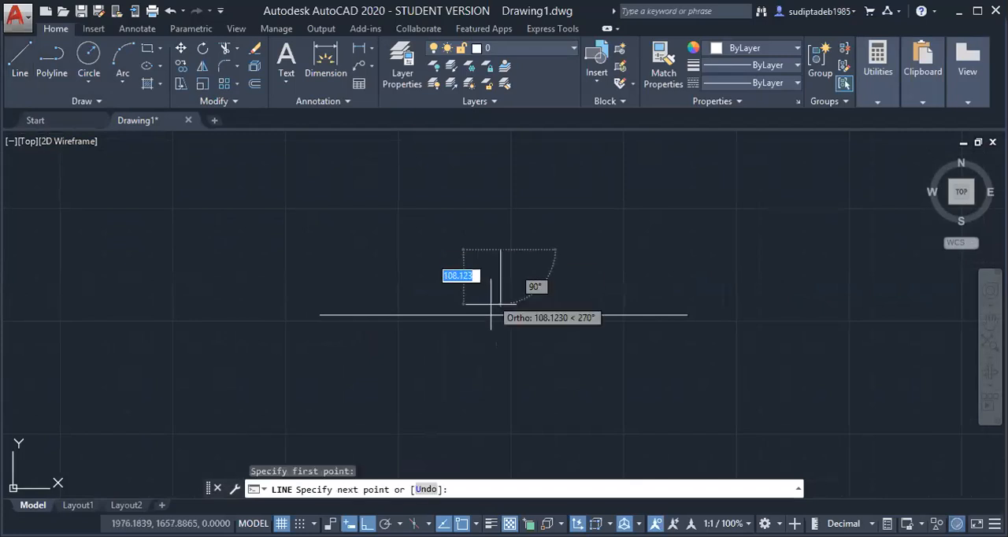
{"action": "key", "text": "Escape"}
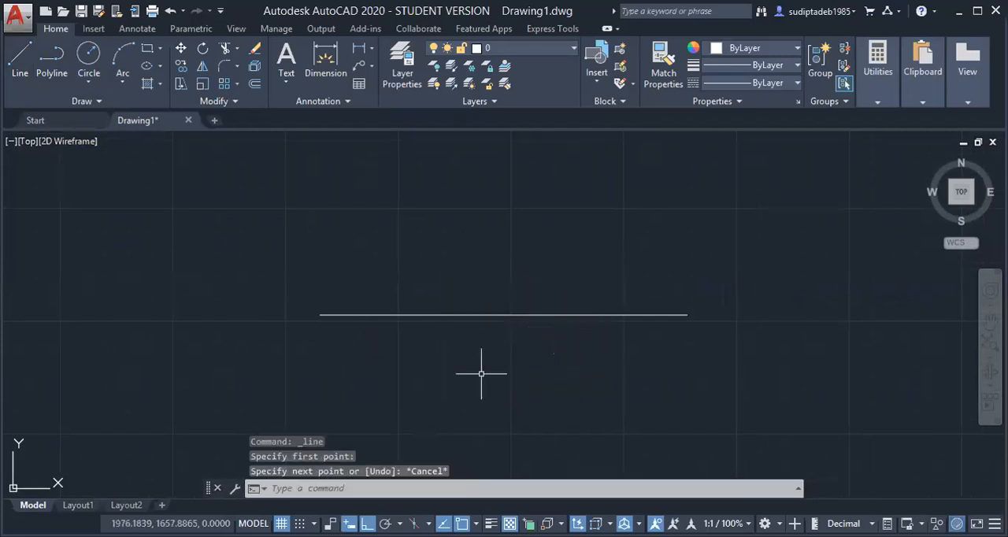
Delete the trial line and draw a horizontal line 70 mm long in its place
{"action": "left_click", "coordinate": [355, 315]}
{"action": "key", "text": "Delete"}
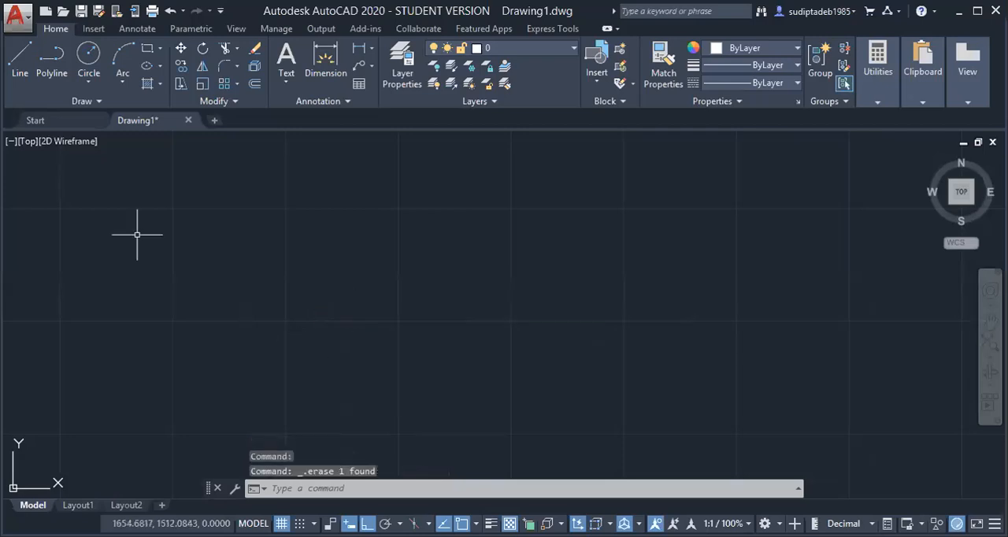
{"action": "left_click", "coordinate": [19, 59]}
{"action": "left_click", "coordinate": [272, 310]}
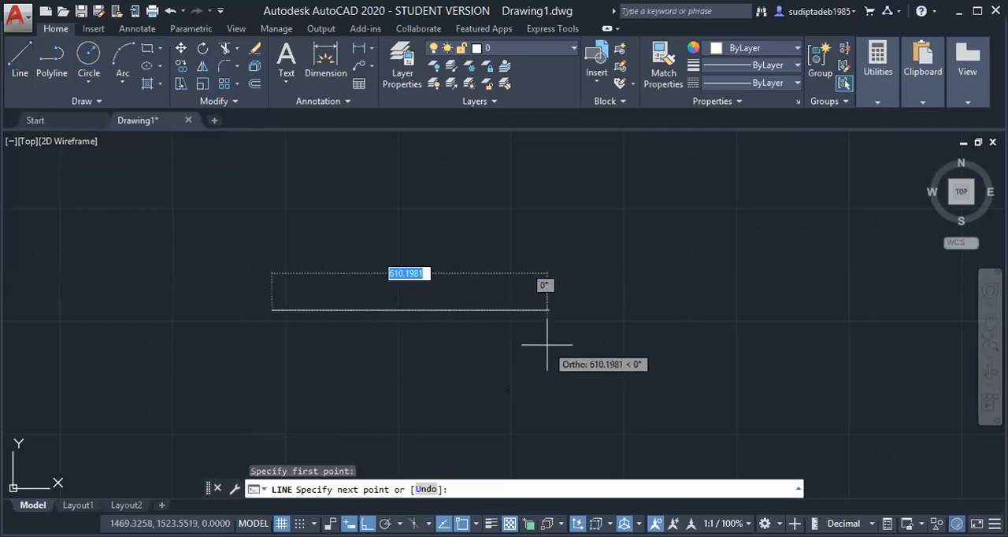
{"action": "key", "text": "BackSpace"}
{"action": "type", "text": "70"}
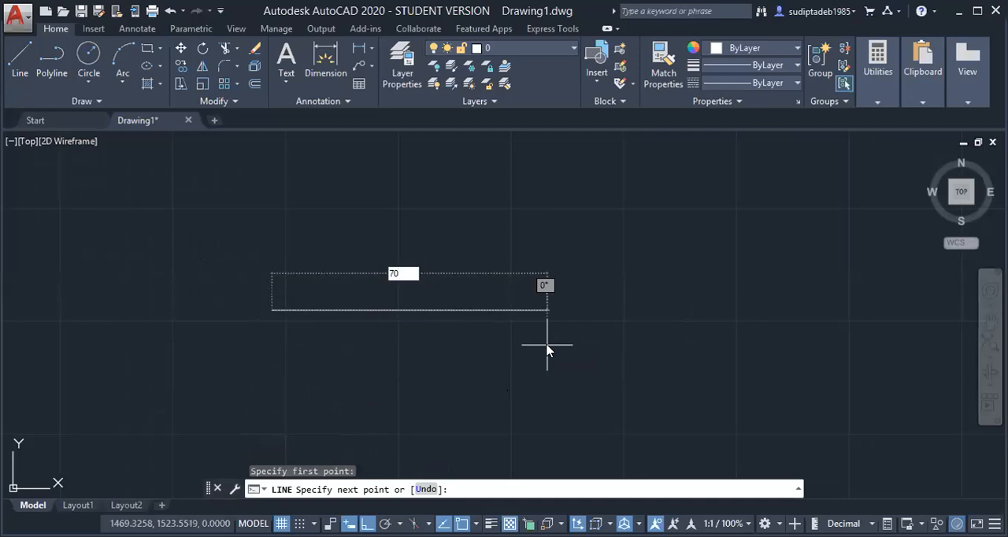
{"action": "key", "text": "Return"}
{"action": "key", "text": "Return"}
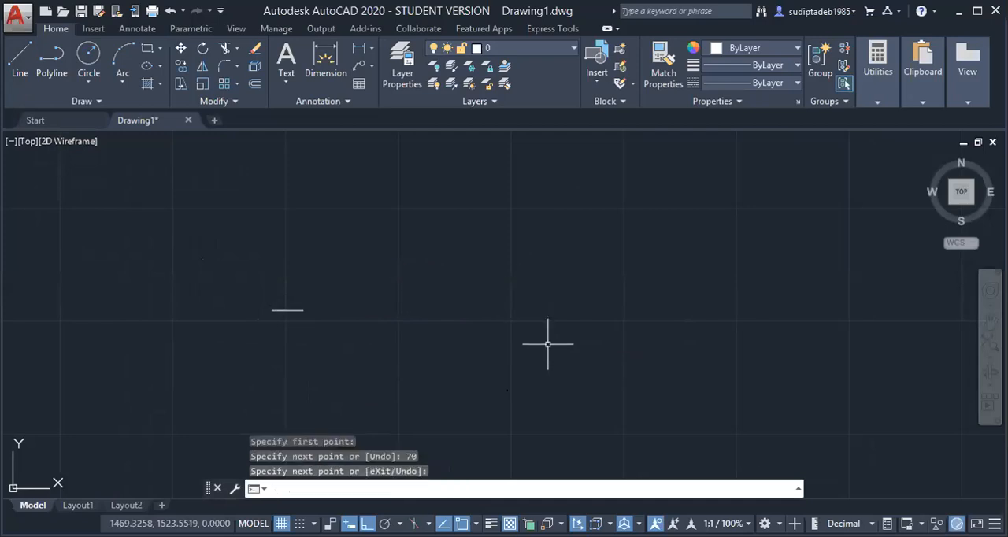
Draw a vertical line about 17 mm long upward from the midpoint of the horizontal line
{"action": "left_click", "coordinate": [960, 203]}
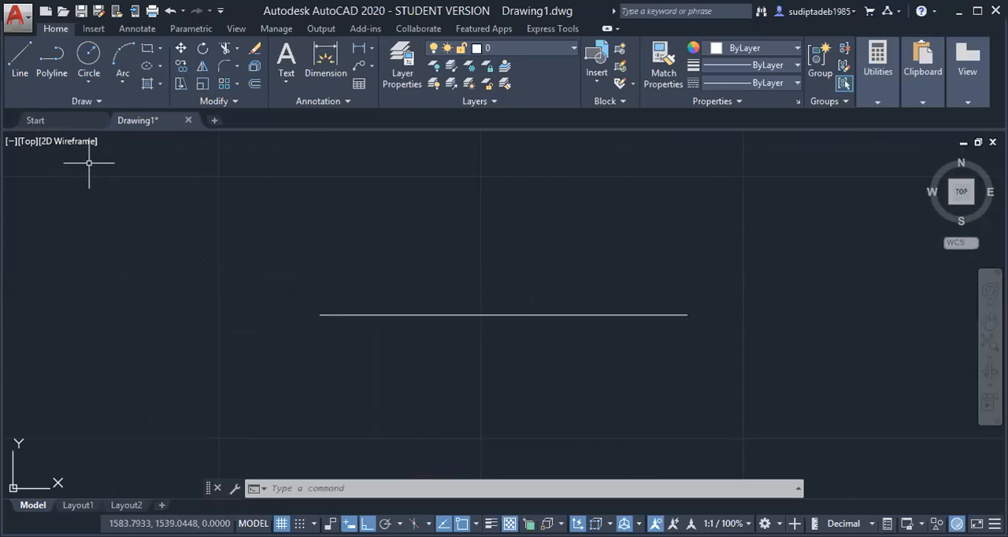
{"action": "mouse_move", "coordinate": [508, 312]}
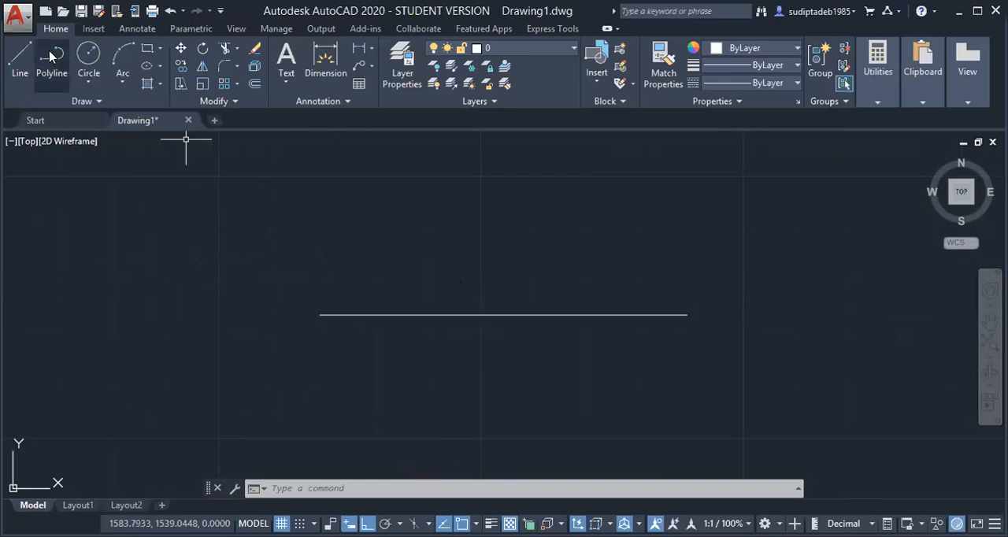
{"action": "left_click", "coordinate": [20, 59]}
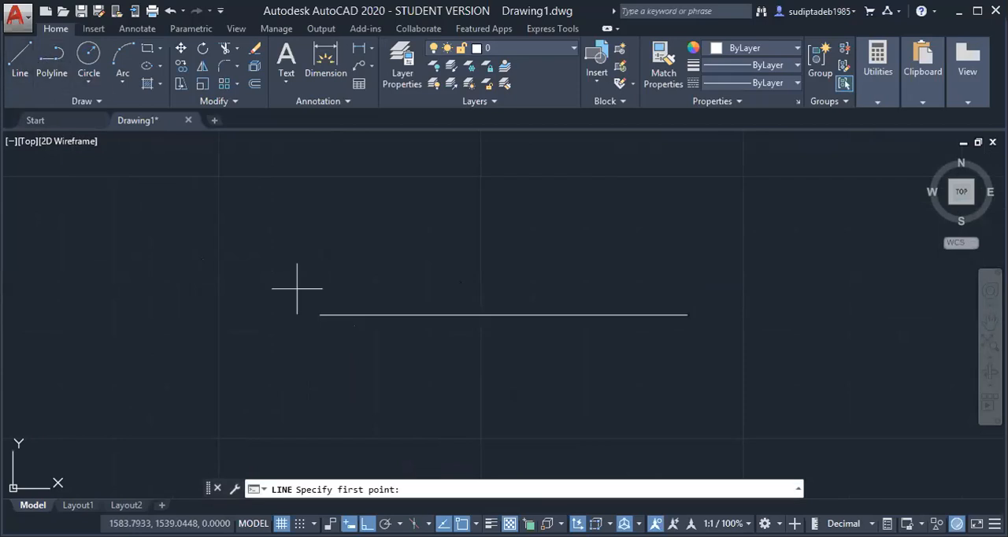
{"action": "left_click", "coordinate": [503, 315]}
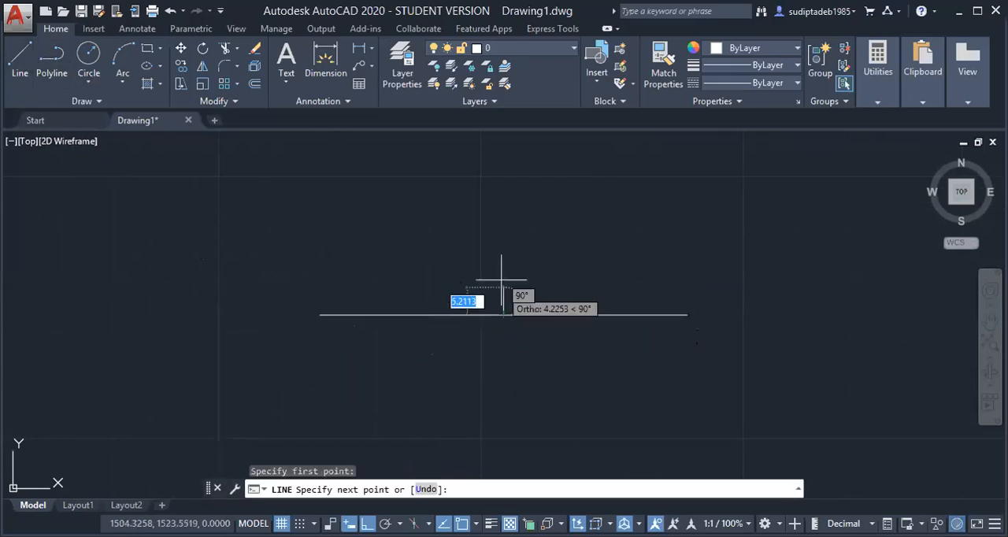
{"action": "left_click", "coordinate": [504, 226]}
{"action": "key", "text": "Escape"}
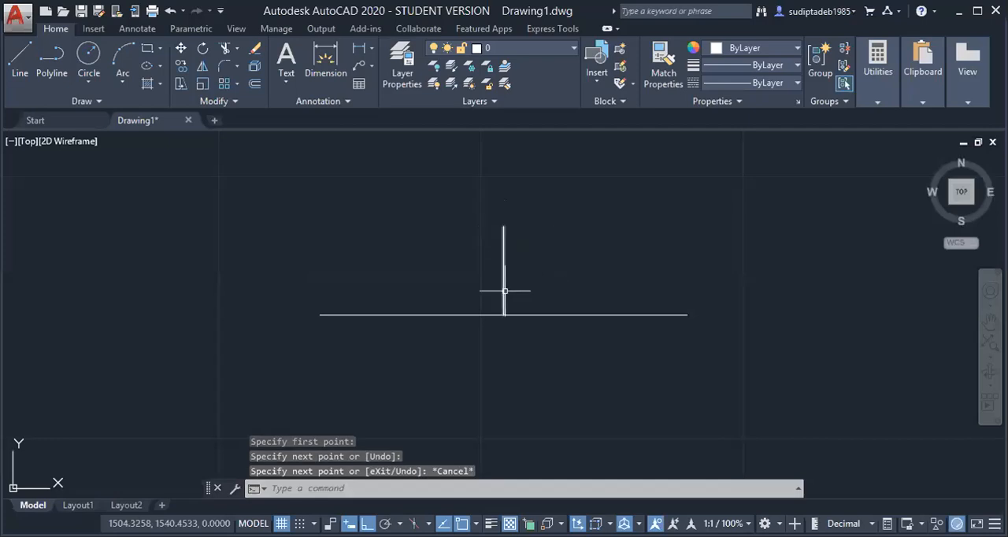
Stretch the vertical line's lower end straight down to about 15 mm below the horizontal line
{"action": "left_click", "coordinate": [505, 289]}
{"action": "left_click", "coordinate": [504, 315]}
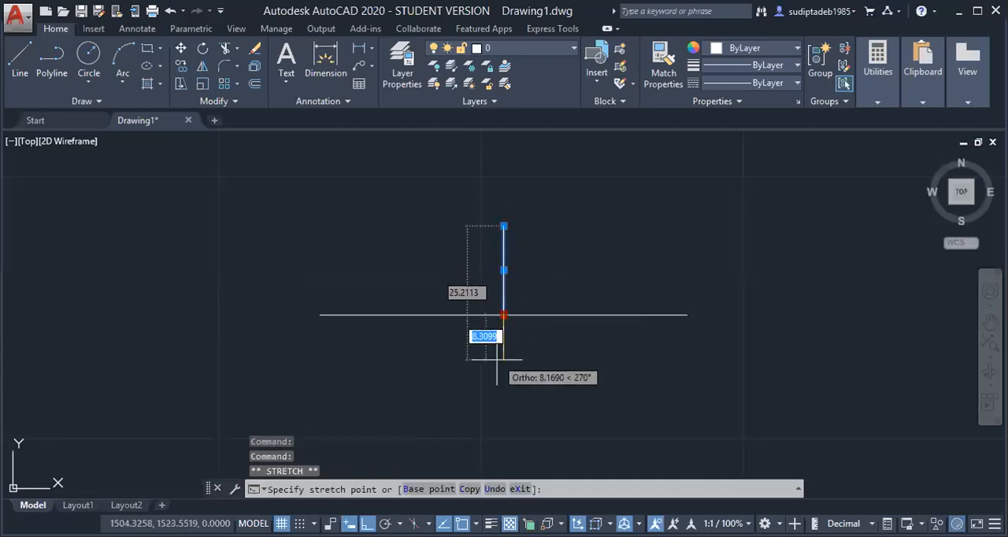
{"action": "left_click", "coordinate": [503, 394]}
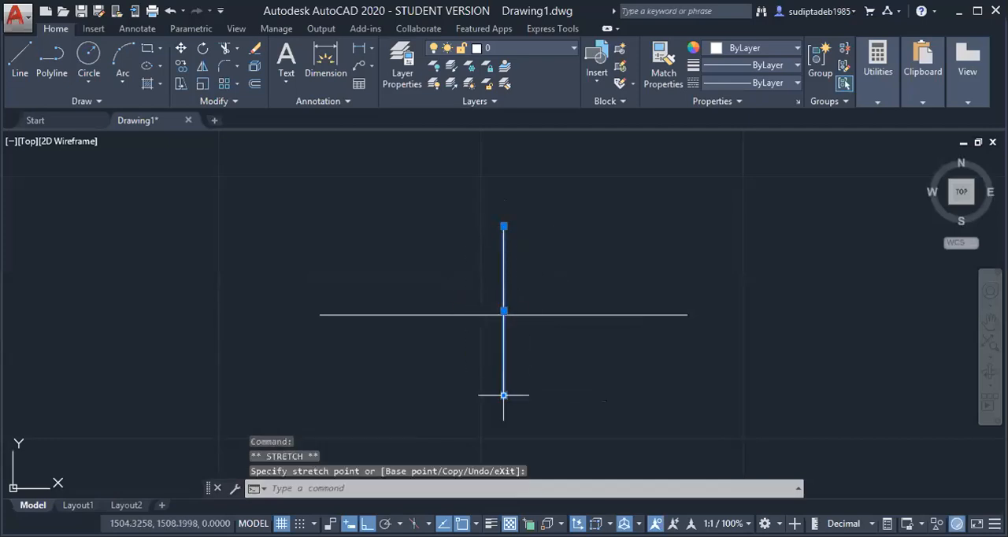
{"action": "key", "text": "Escape"}
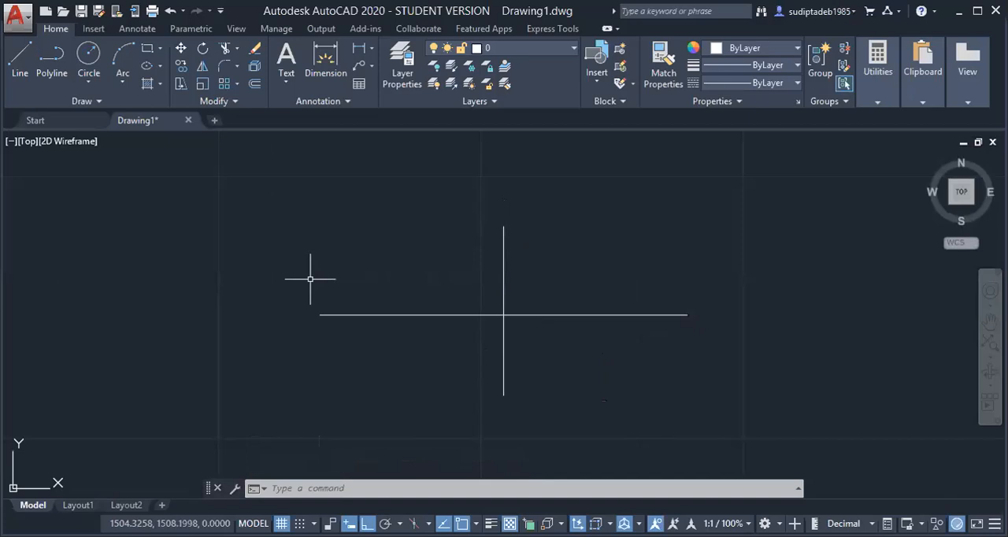
Draw a circle of radius 6 mm centred on the left end of the horizontal line
{"action": "left_click", "coordinate": [88, 56]}
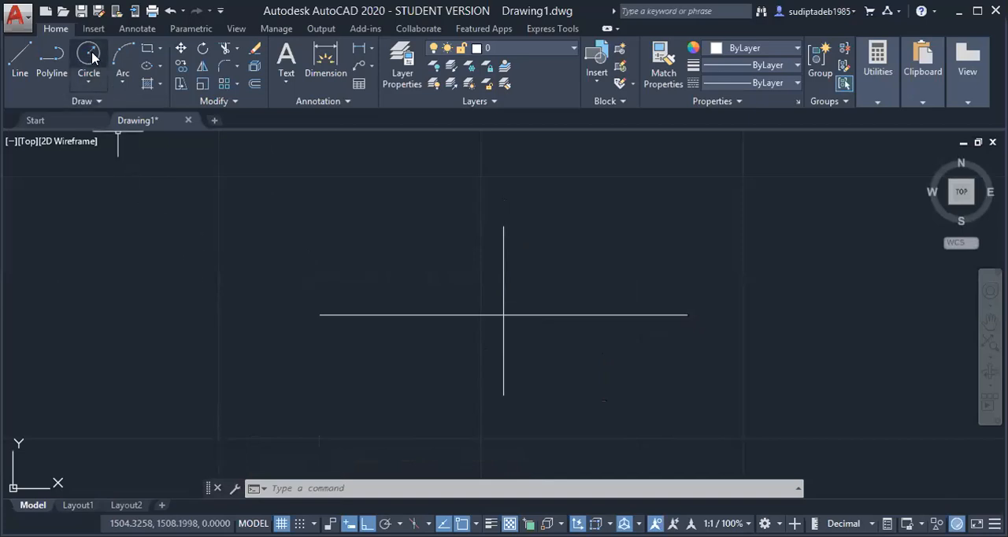
{"action": "left_click", "coordinate": [319, 314]}
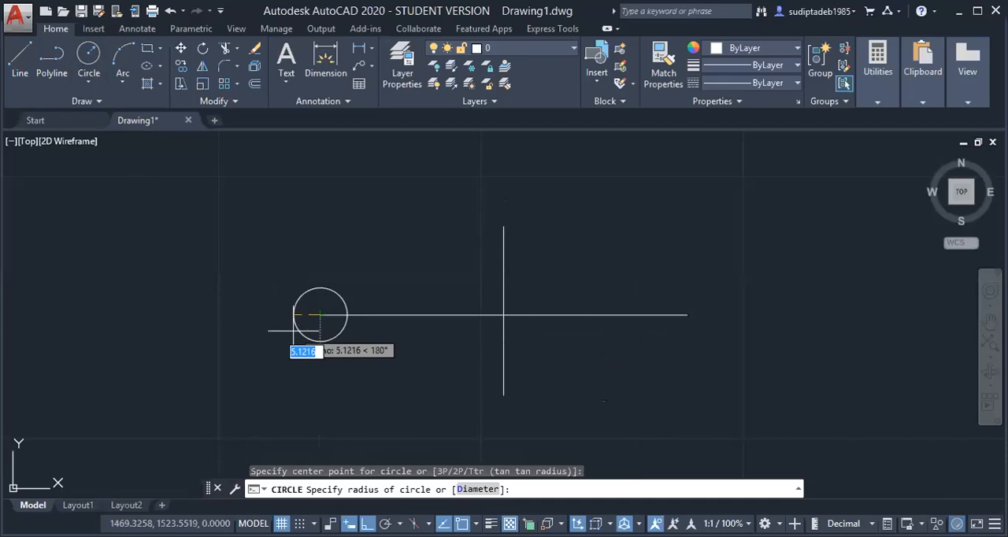
{"action": "type", "text": "6"}
{"action": "key", "text": "Return"}
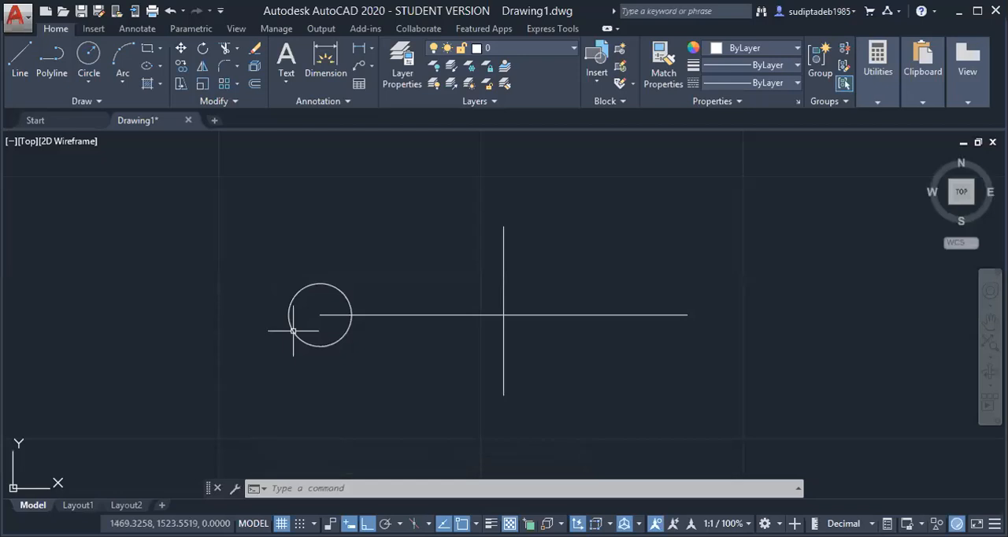
Draw a concentric circle of radius 15 mm around the 6 mm radius circle
{"action": "key", "text": "Return"}
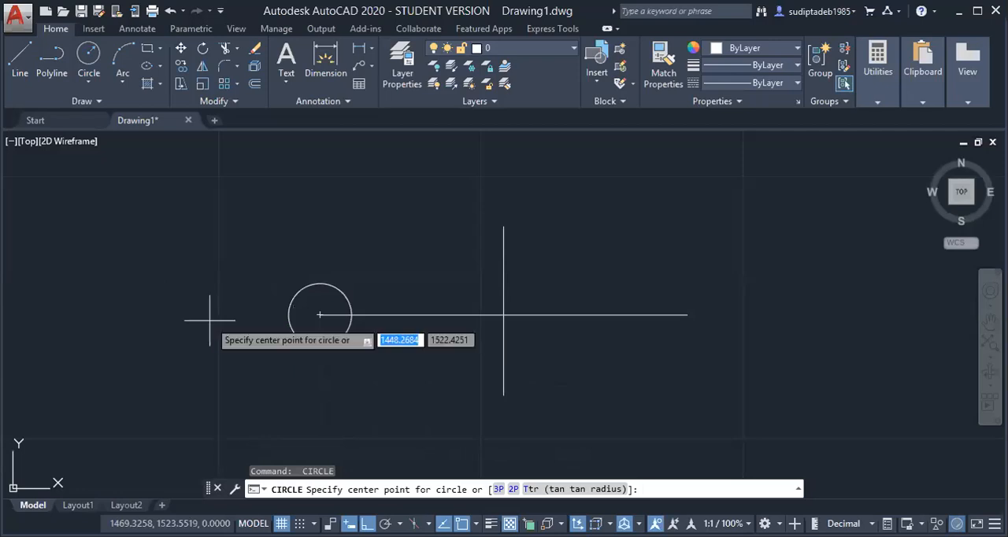
{"action": "key", "text": "Escape"}
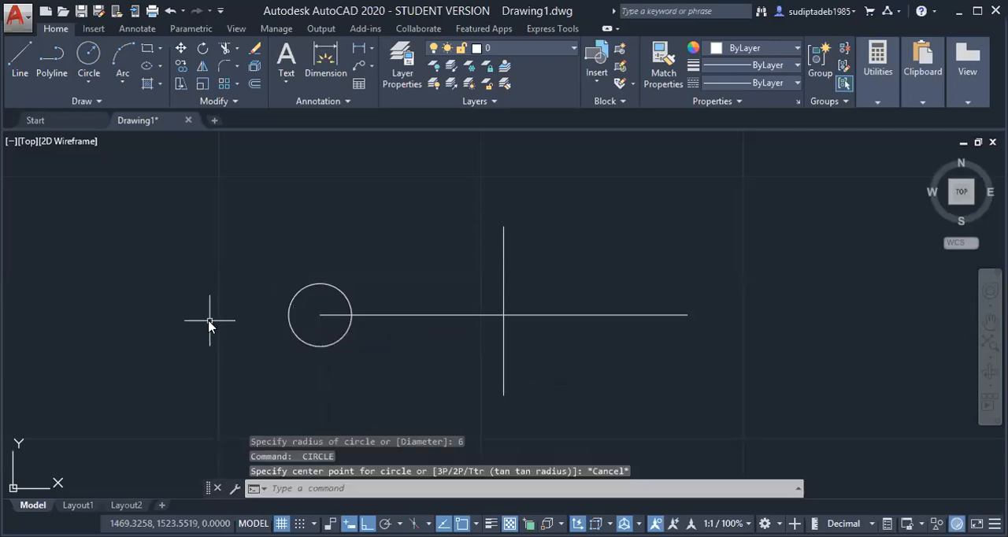
{"action": "key", "text": "Return"}
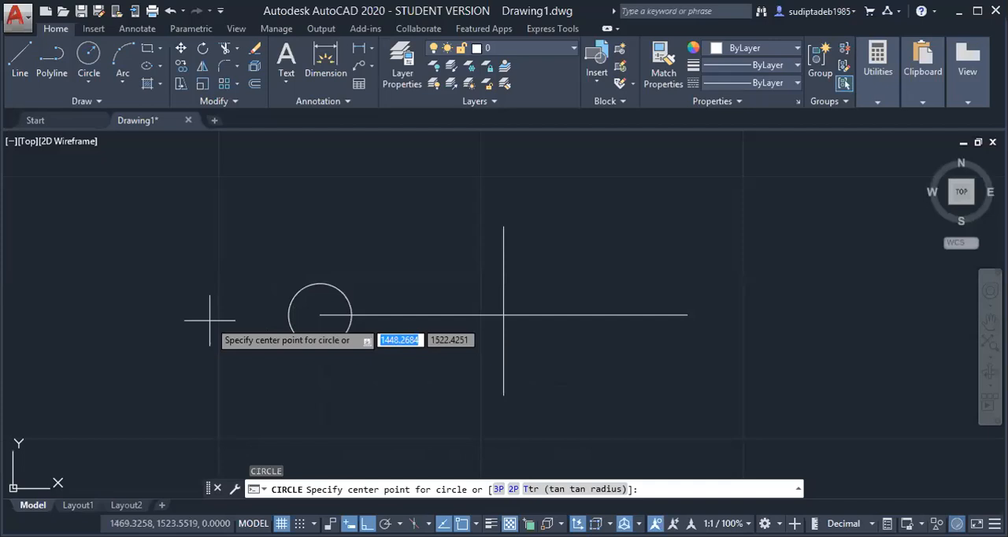
{"action": "left_click", "coordinate": [320, 315]}
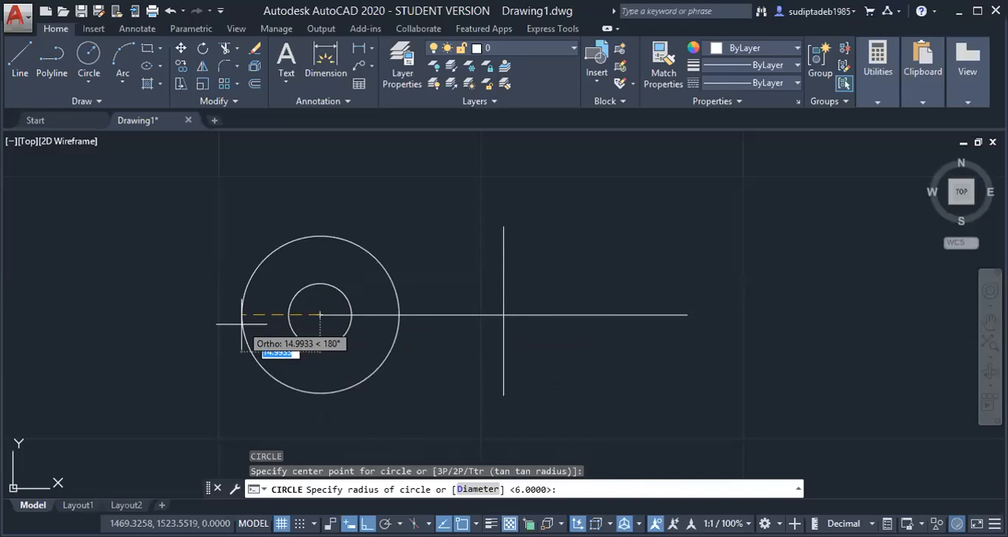
{"action": "type", "text": "15"}
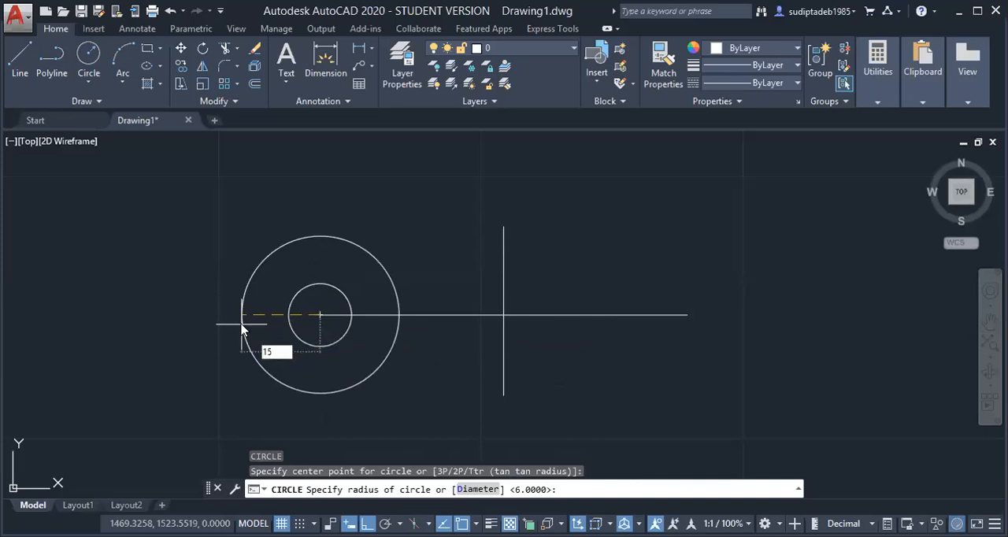
{"action": "key", "text": "Return"}
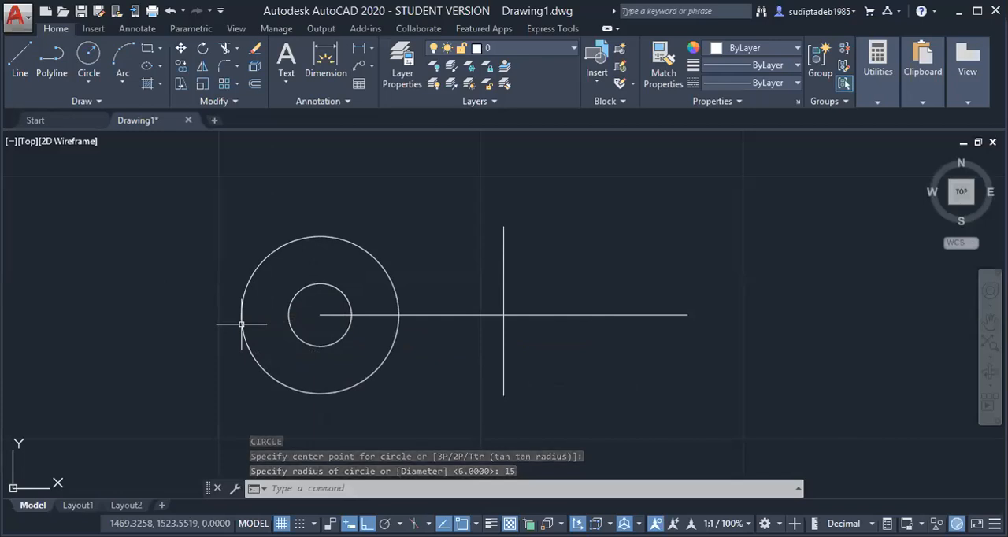
{"action": "key", "text": "Escape"}
{"action": "key", "text": "Escape"}
{"action": "key", "text": "Escape"}
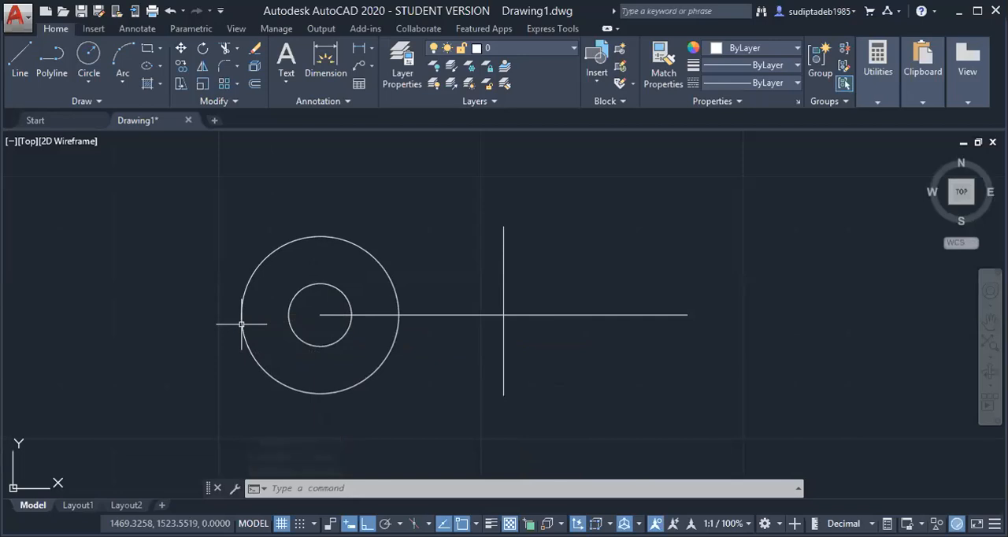
Mirror the two concentric circles at the left end of the horizontal line about the vertical line, keeping the source objects
{"action": "type", "text": "MI"}
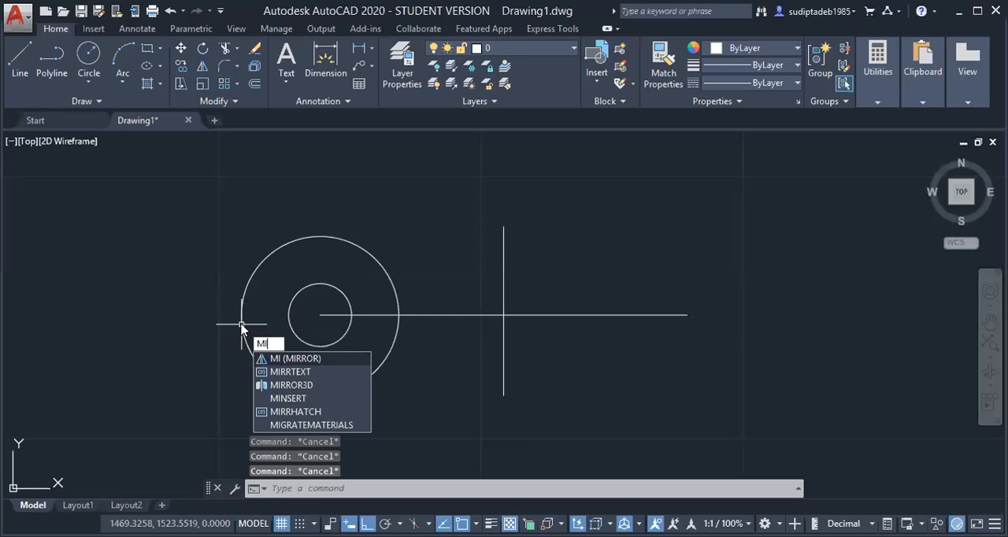
{"action": "key", "text": "Return"}
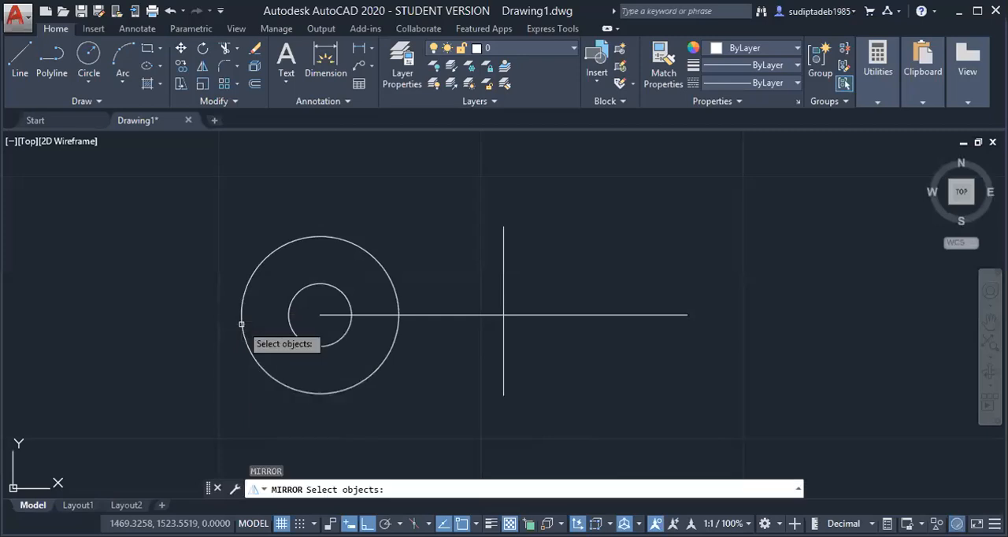
{"action": "left_click", "coordinate": [327, 237]}
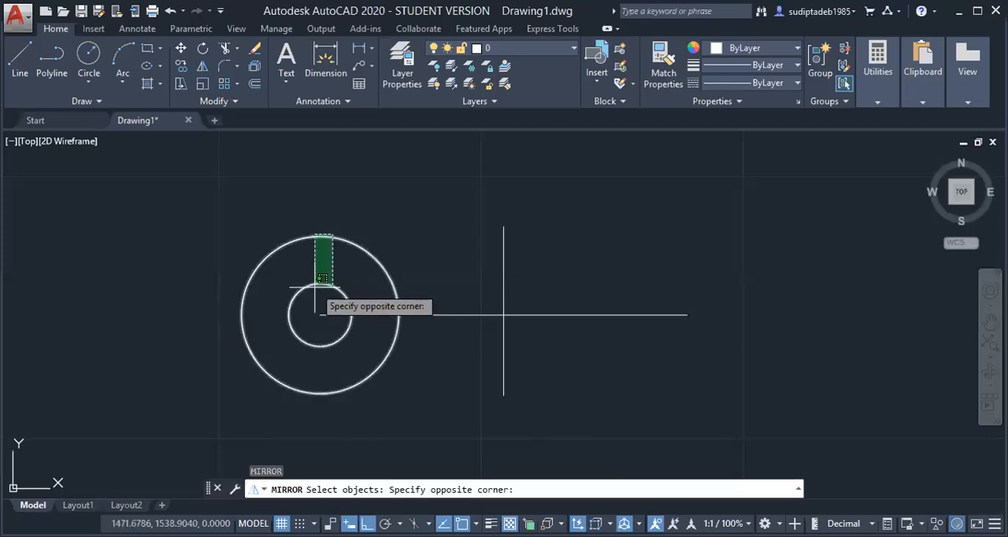
{"action": "left_click", "coordinate": [319, 288]}
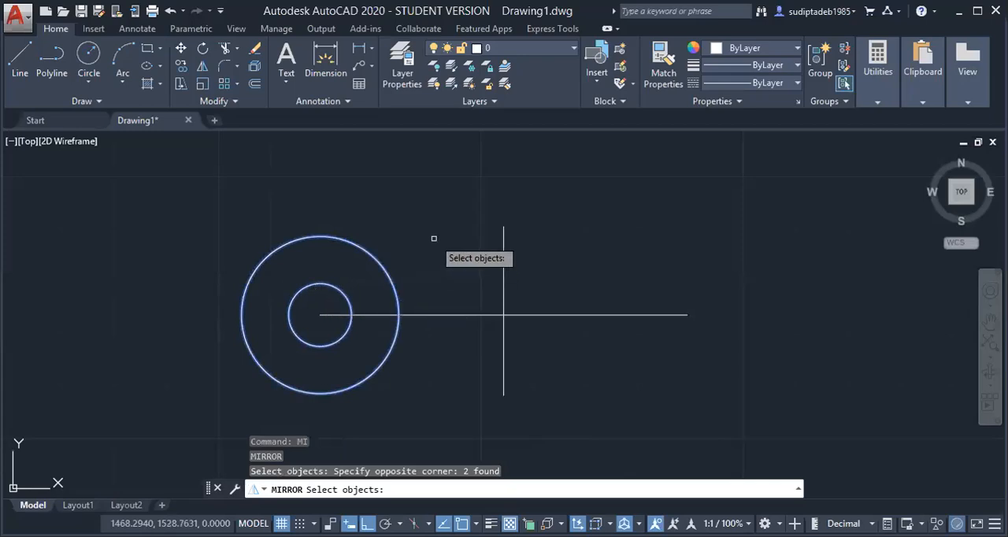
{"action": "key", "text": "Return"}
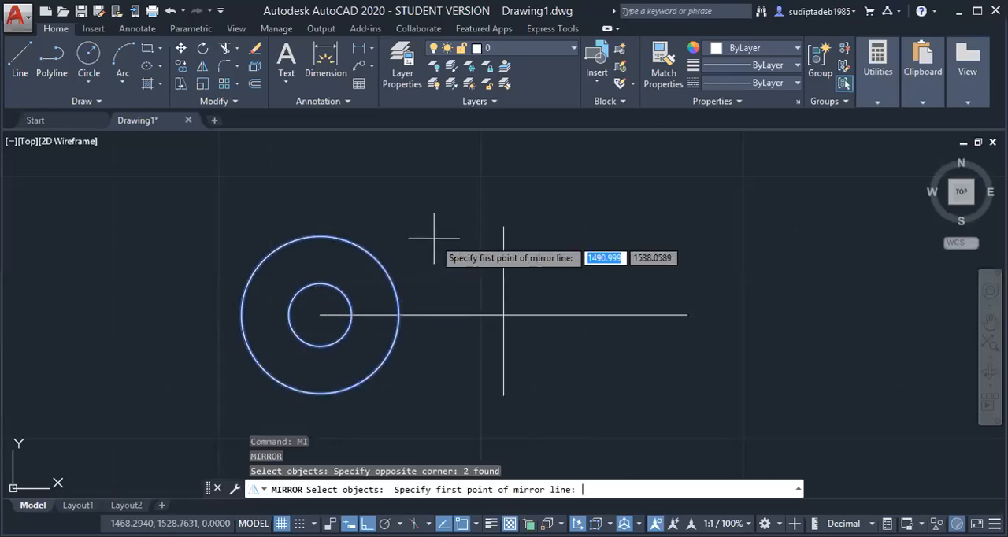
{"action": "left_click", "coordinate": [503, 227]}
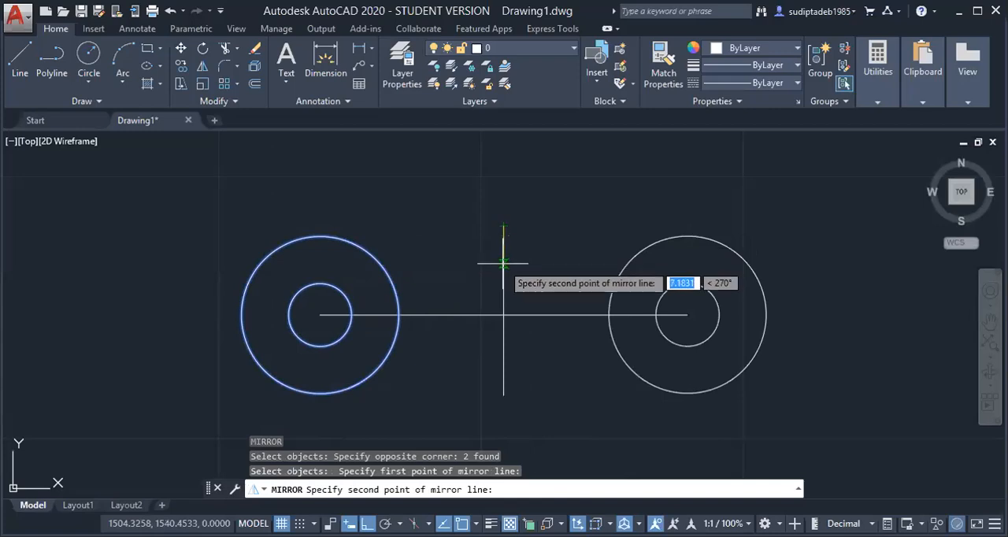
{"action": "left_click", "coordinate": [503, 263]}
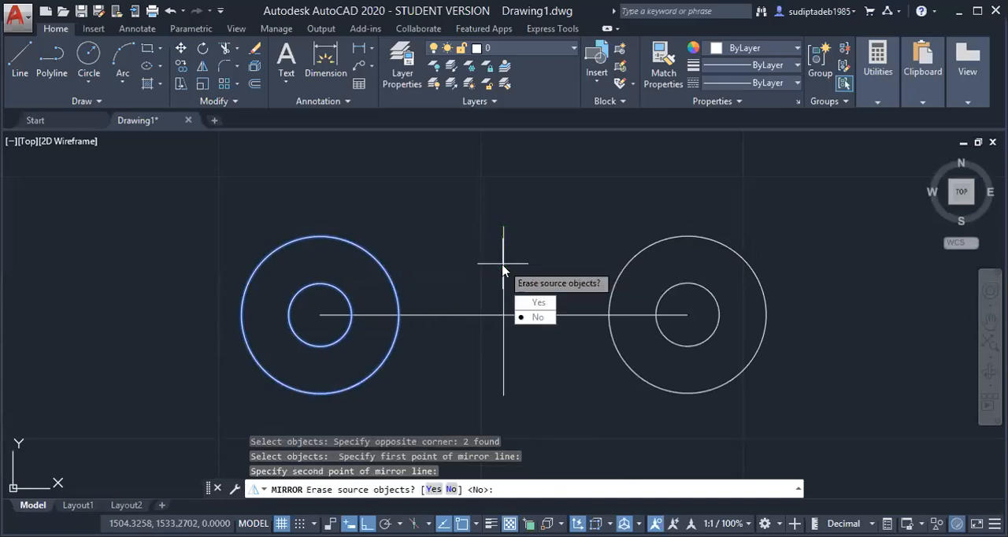
{"action": "key", "text": "Return"}
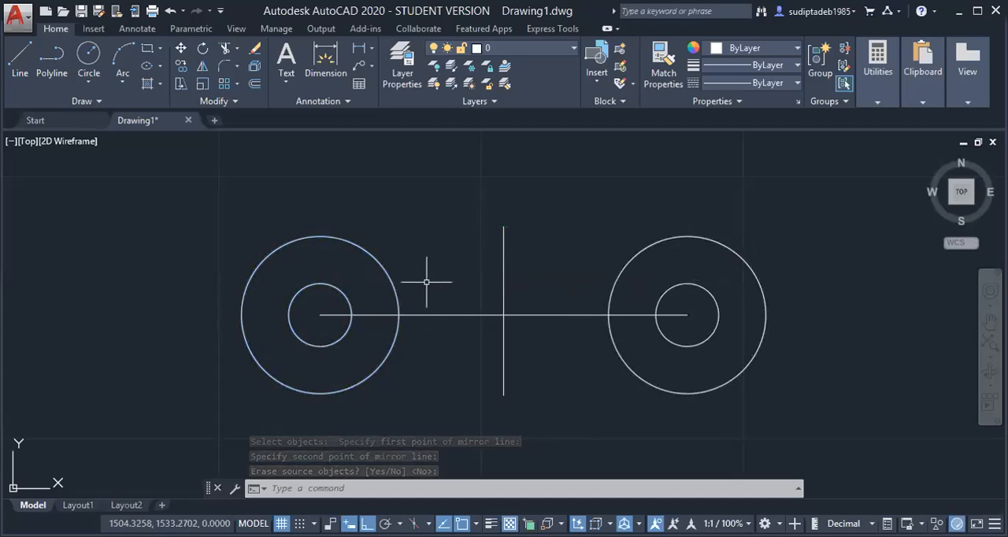
{"action": "left_click", "coordinate": [372, 49]}
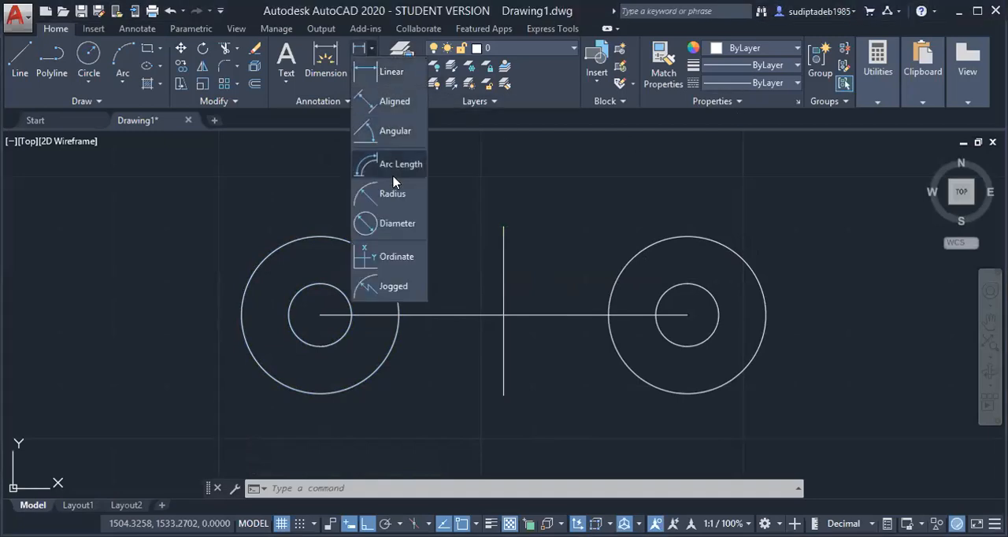
{"action": "left_click", "coordinate": [395, 224]}
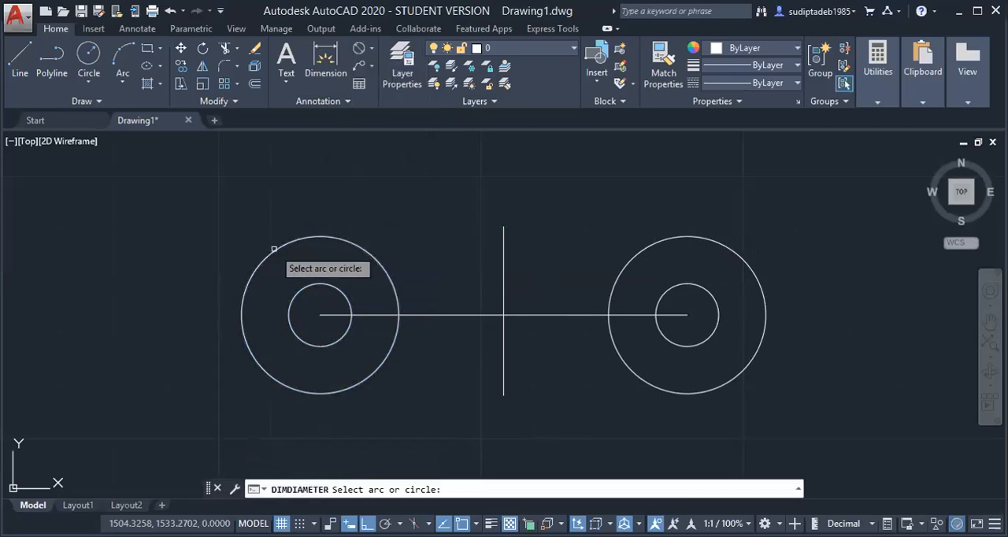
{"action": "left_click", "coordinate": [274, 249]}
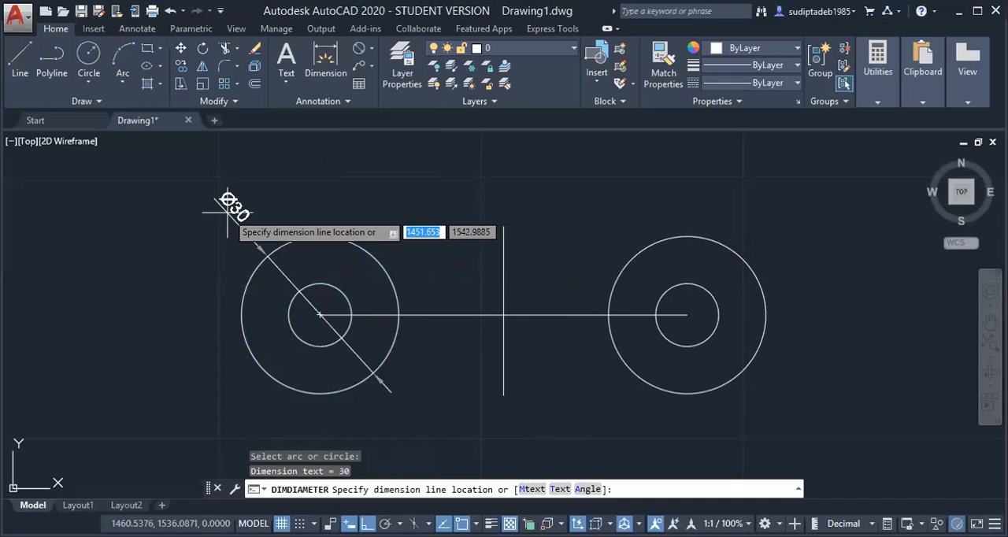
{"action": "key", "text": "Escape"}
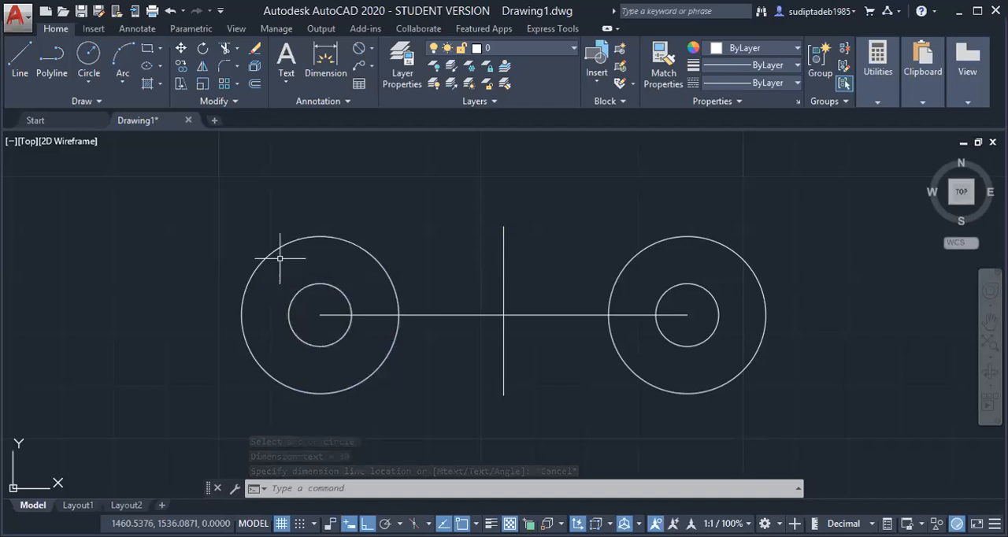
{"action": "key", "text": "Escape"}
{"action": "key", "text": "Escape"}
{"action": "key", "text": "Escape"}
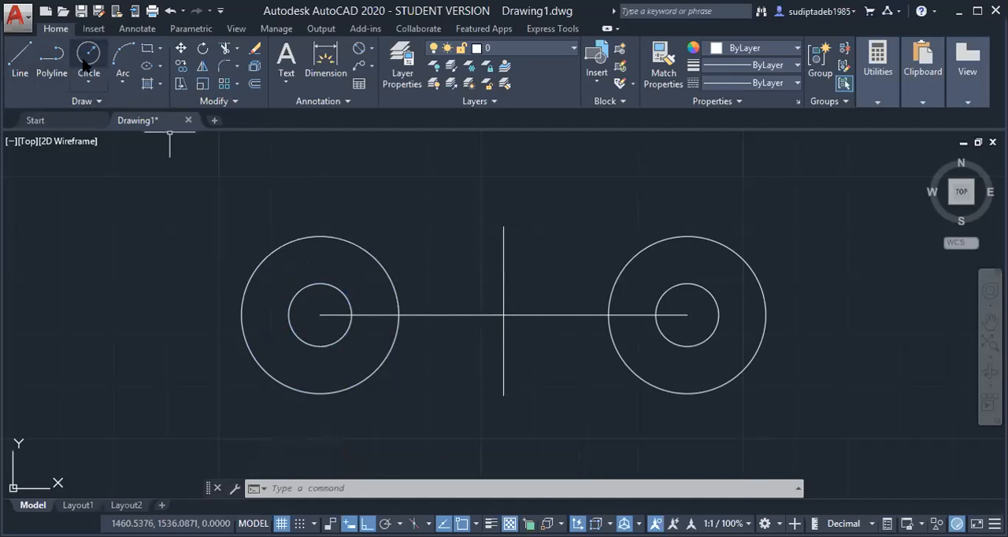
{"action": "key", "text": "Return"}
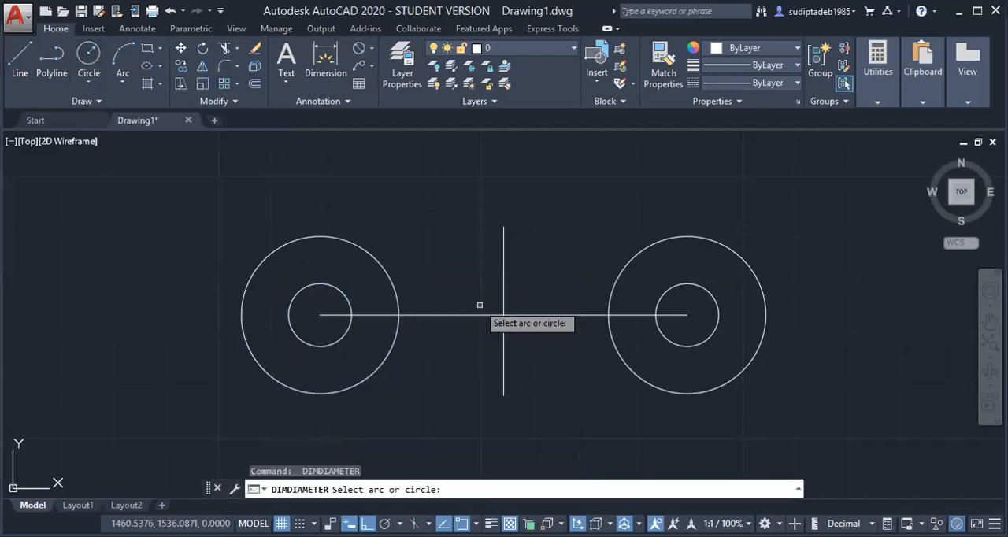
Draw a circle of radius 25 mm centred where the vertical and horizontal lines cross
{"action": "left_click", "coordinate": [89, 59]}
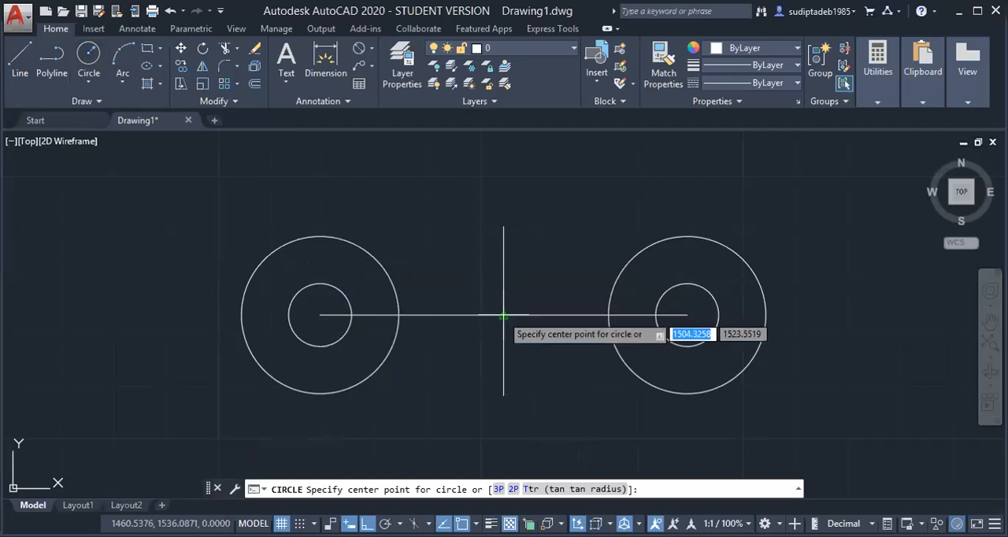
{"action": "scroll", "coordinate": [499, 314], "scroll_direction": "up", "scroll_amount": 6}
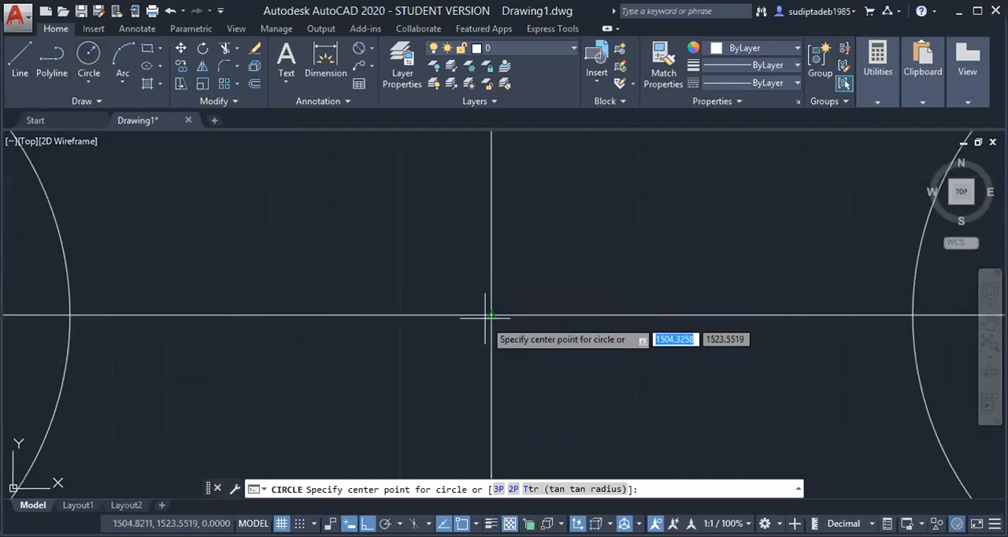
{"action": "left_click", "coordinate": [492, 315]}
{"action": "scroll", "coordinate": [429, 350], "scroll_direction": "down", "scroll_amount": 5}
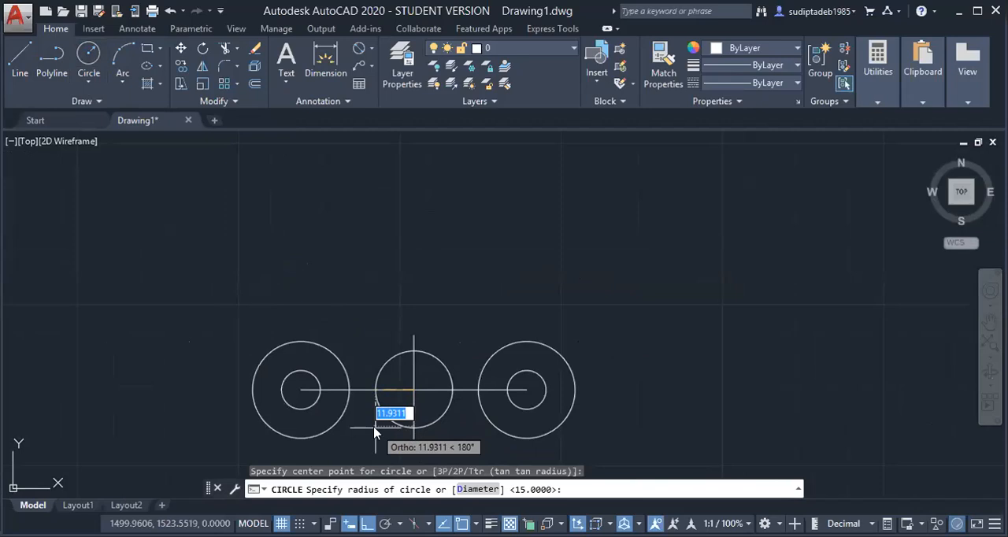
{"action": "type", "text": "25"}
{"action": "key", "text": "Return"}
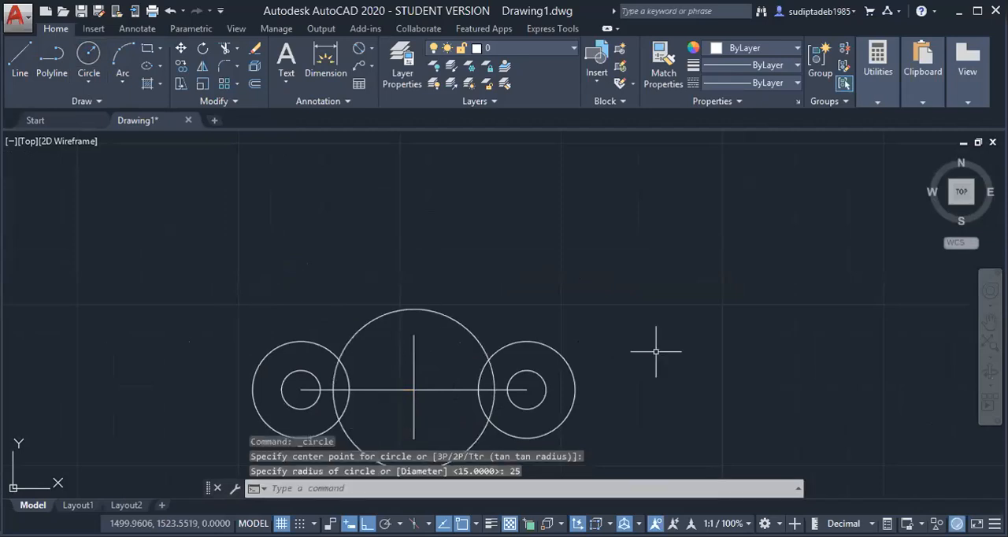
Draw a concentric circle of radius 15 mm inside the central 25 mm radius circle
{"action": "left_click", "coordinate": [988, 322]}
{"action": "mouse_move", "coordinate": [603, 346]}
{"action": "left_mouse_down"}
{"action": "mouse_move", "coordinate": [614, 295]}
{"action": "mouse_move", "coordinate": [639, 271]}
{"action": "left_mouse_up"}
{"action": "right_click", "coordinate": [540, 211]}
{"action": "left_click", "coordinate": [573, 225]}
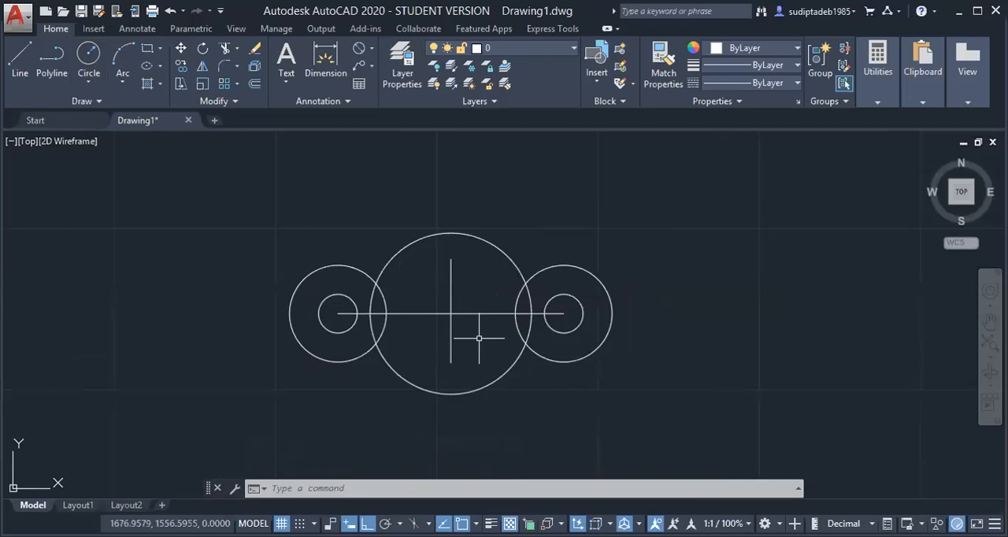
{"action": "left_click", "coordinate": [90, 56]}
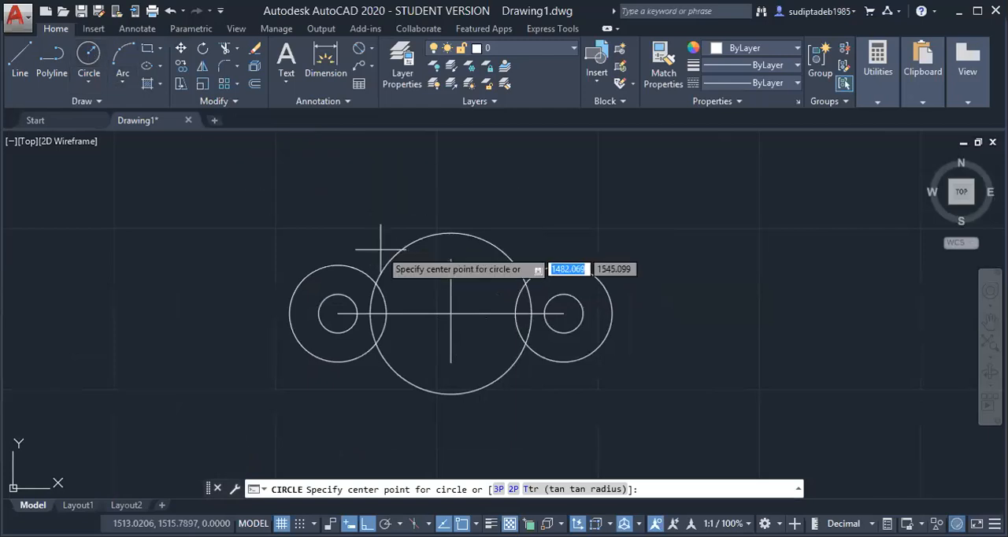
{"action": "left_click", "coordinate": [451, 315]}
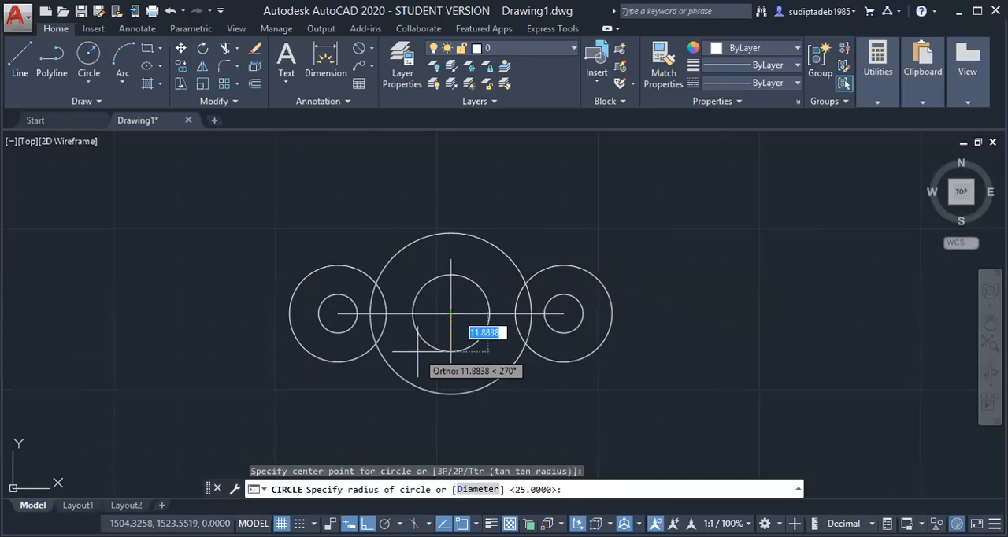
{"action": "type", "text": "15"}
{"action": "key", "text": "Return"}
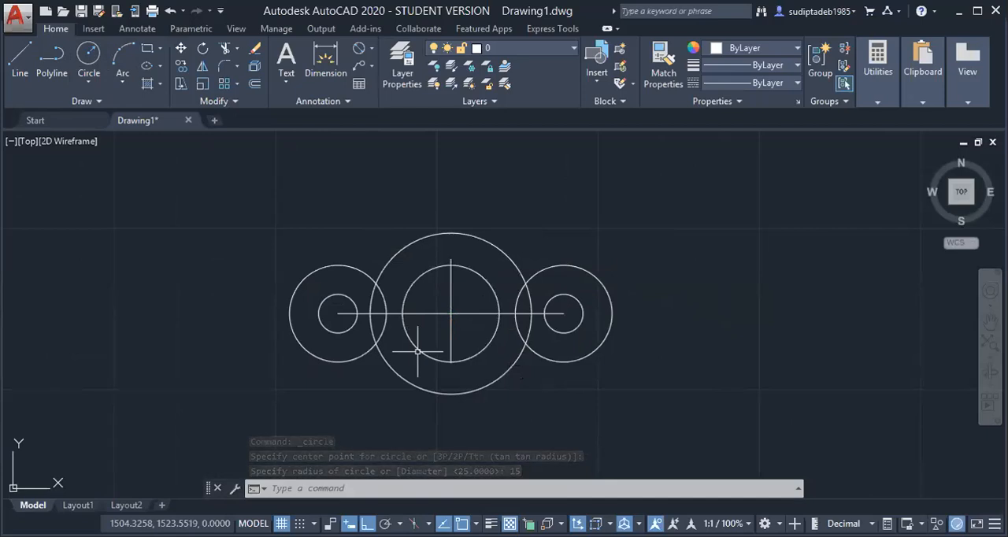
Draw a third central circle of radius 10 mm, concentric with the 15 mm and 25 mm radius circles
{"action": "left_click", "coordinate": [89, 53]}
{"action": "left_click", "coordinate": [451, 314]}
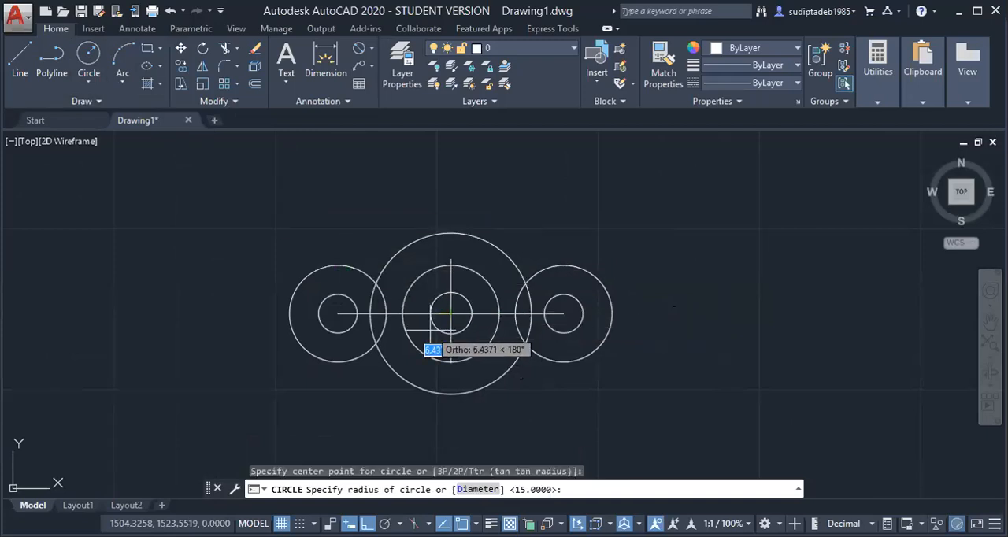
{"action": "type", "text": "10"}
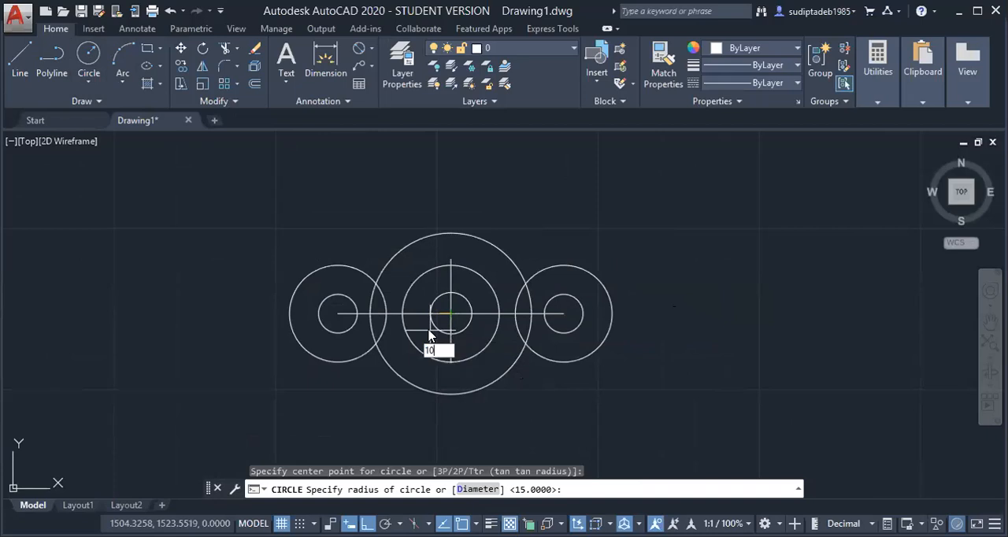
{"action": "key", "text": "Return"}
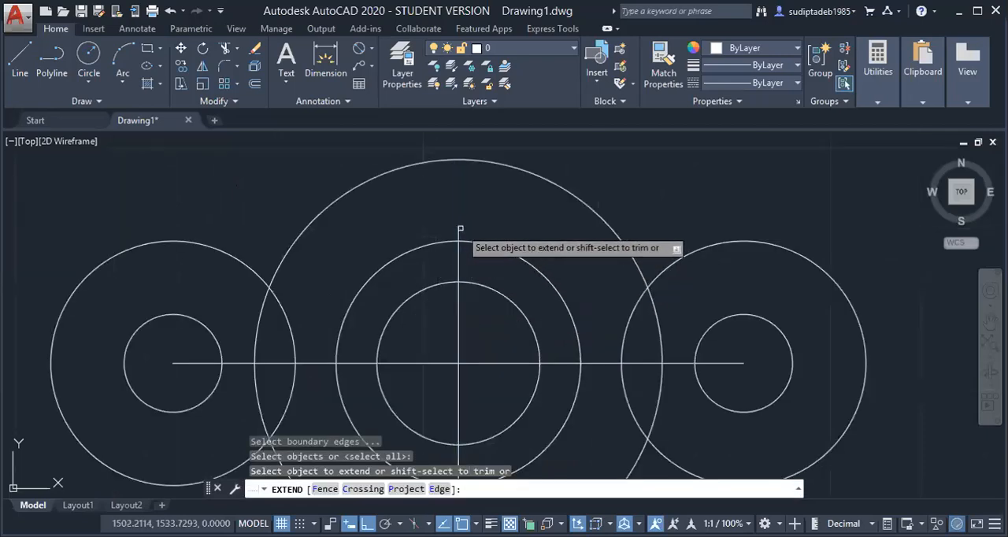
Extend both ends of the vertical line to the 25 mm radius circle
{"action": "left_click", "coordinate": [460, 229]}
{"action": "scroll", "coordinate": [461, 231], "scroll_direction": "down", "scroll_amount": 4}
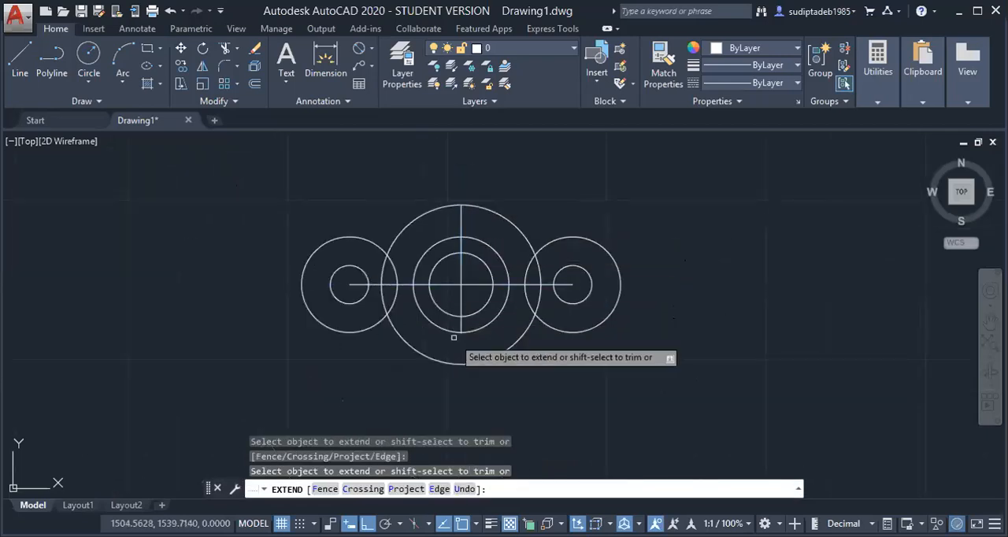
{"action": "scroll", "coordinate": [454, 339], "scroll_direction": "up", "scroll_amount": 4}
{"action": "left_click", "coordinate": [462, 315]}
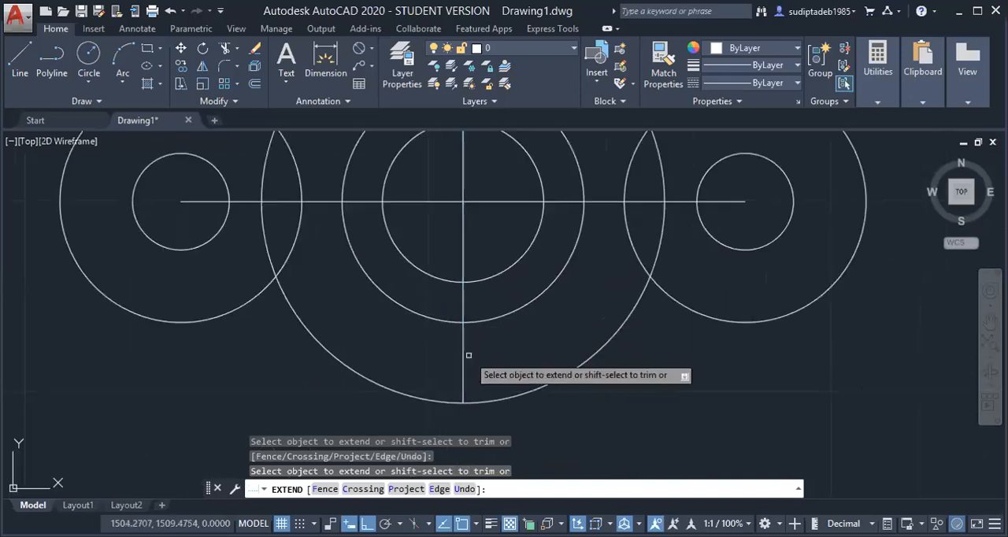
{"action": "scroll", "coordinate": [469, 355], "scroll_direction": "down", "scroll_amount": 4}
{"action": "key", "text": "Escape"}
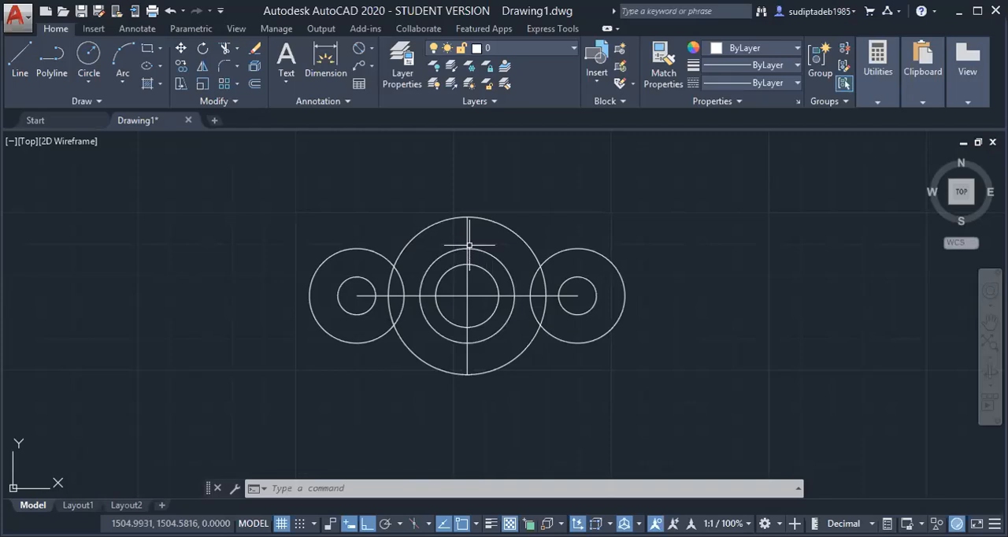
Draw a line with Ortho off from the vertical line's upper end to a tangent point on the left 15 mm radius circle
{"action": "left_click", "coordinate": [19, 67]}
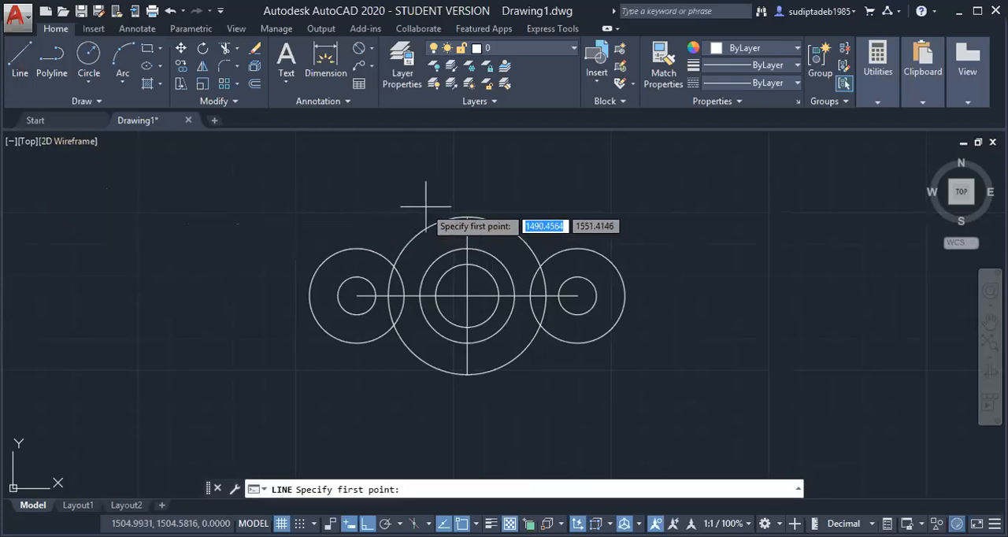
{"action": "left_click", "coordinate": [467, 216]}
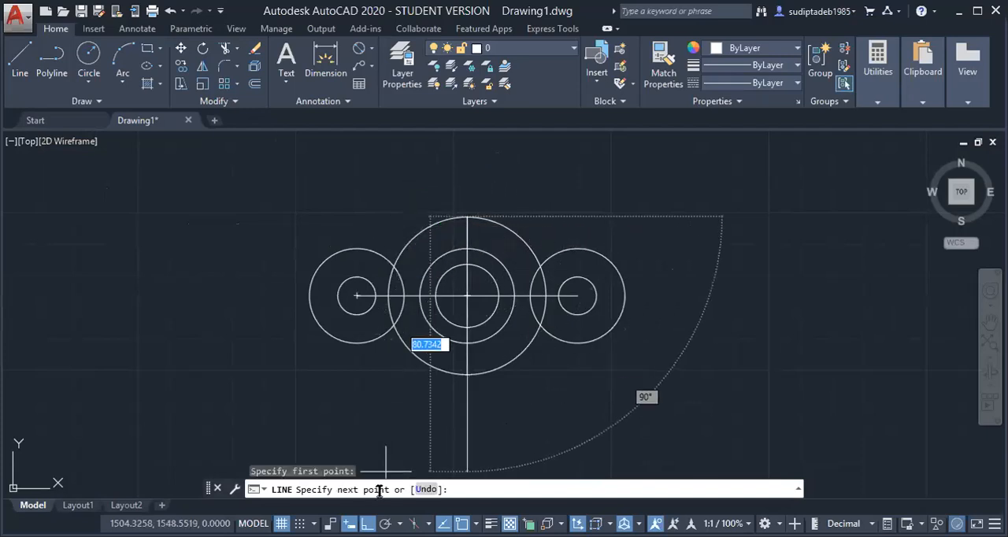
{"action": "left_click", "coordinate": [367, 522]}
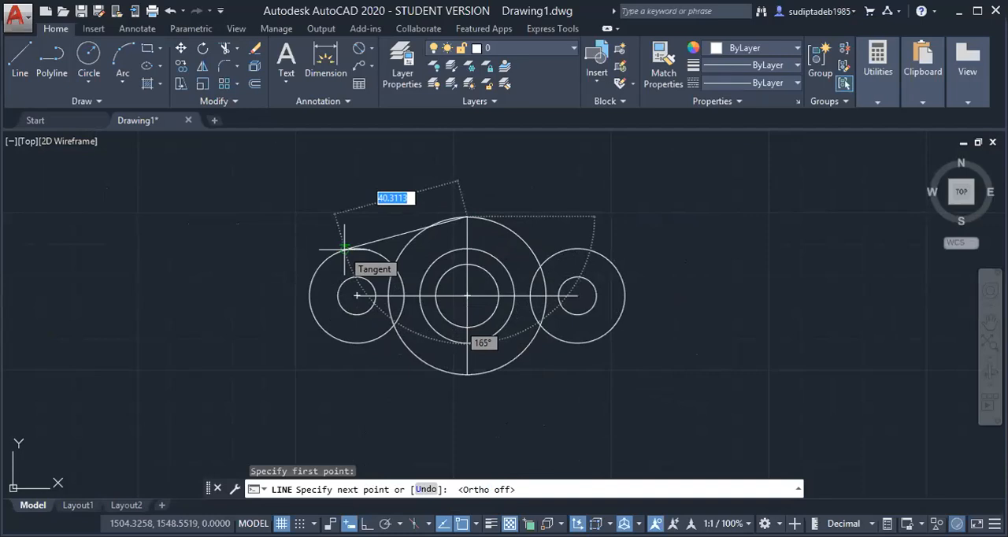
{"action": "left_click", "coordinate": [344, 249]}
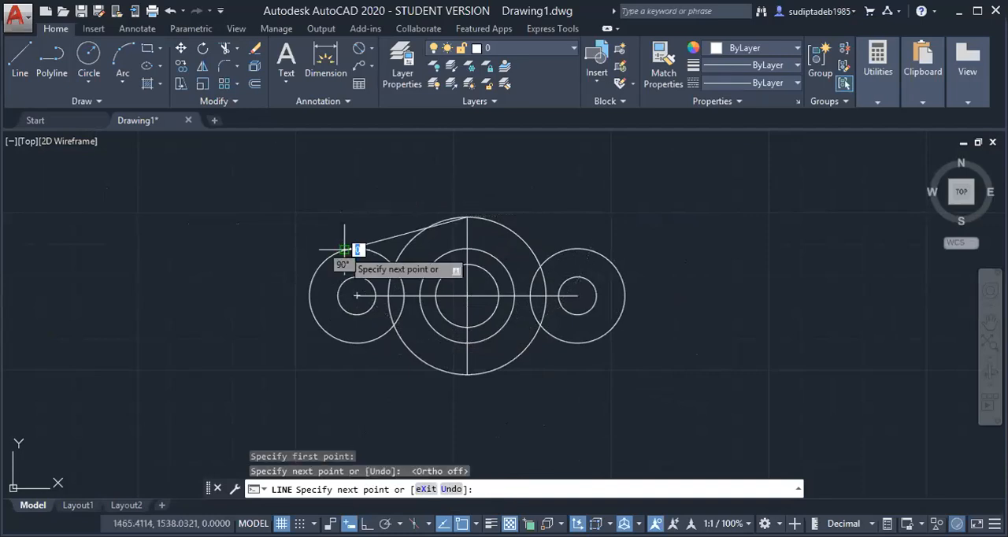
{"action": "key", "text": "Return"}
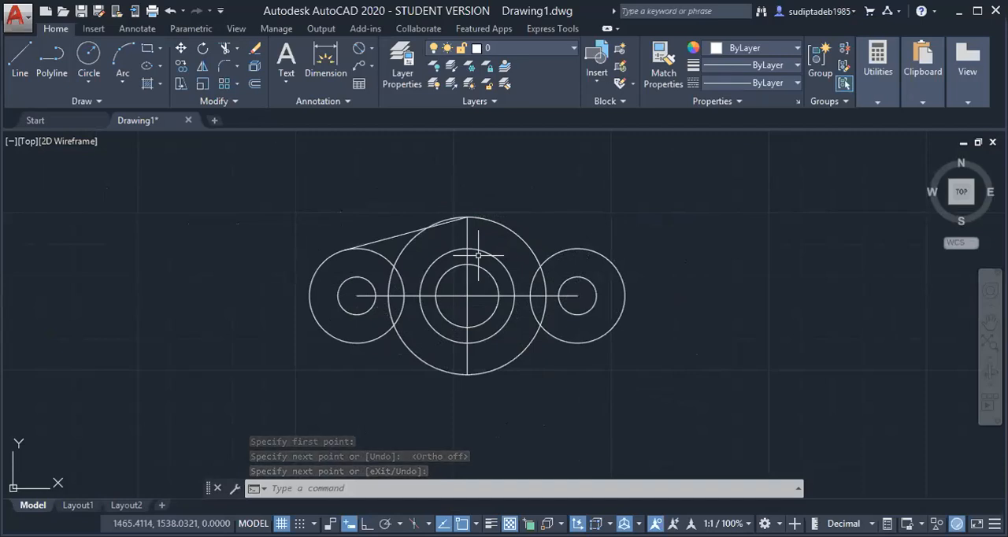
Try to stretch the left tangent line's upper end onto a tangent point of the 25 mm radius circle
{"action": "scroll", "coordinate": [465, 242], "scroll_direction": "up", "scroll_amount": 5}
{"action": "scroll", "coordinate": [457, 234], "scroll_direction": "down", "scroll_amount": 2}
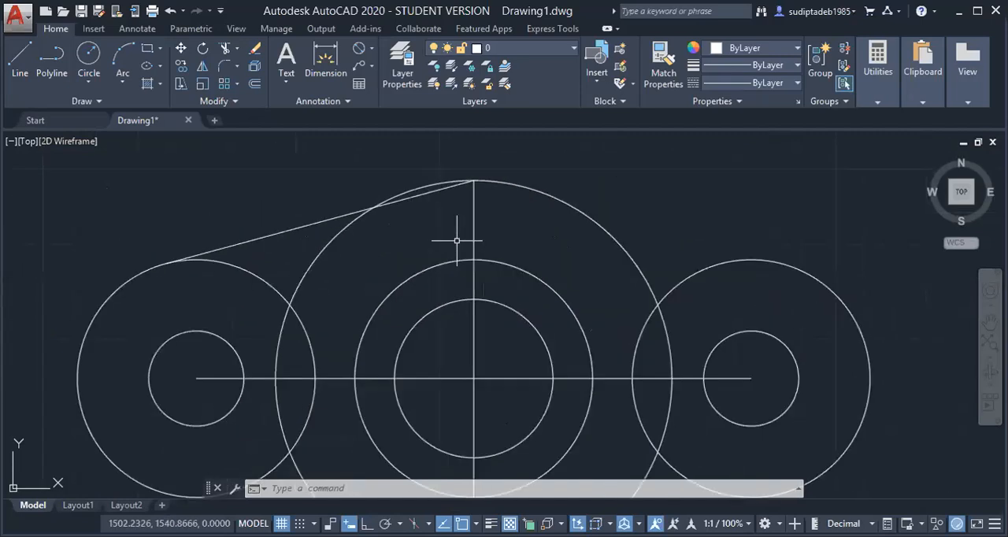
{"action": "left_click", "coordinate": [441, 197]}
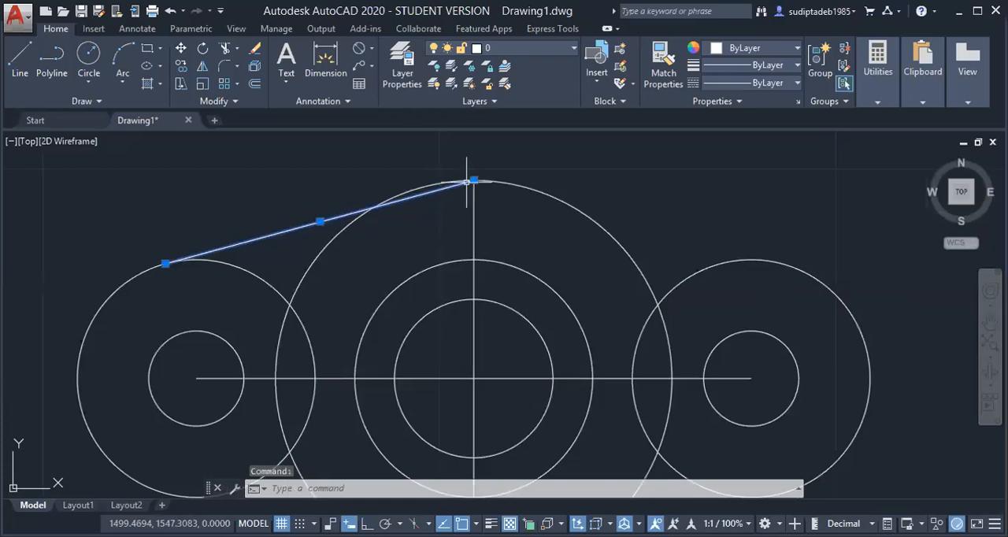
{"action": "left_click", "coordinate": [473, 179]}
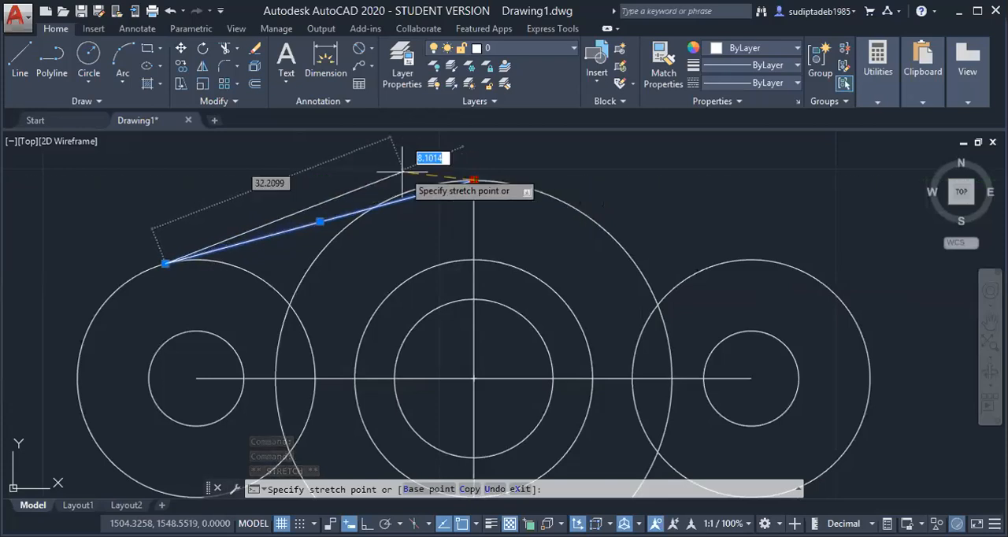
{"action": "left_click", "coordinate": [378, 180]}
{"action": "left_click", "coordinate": [378, 180]}
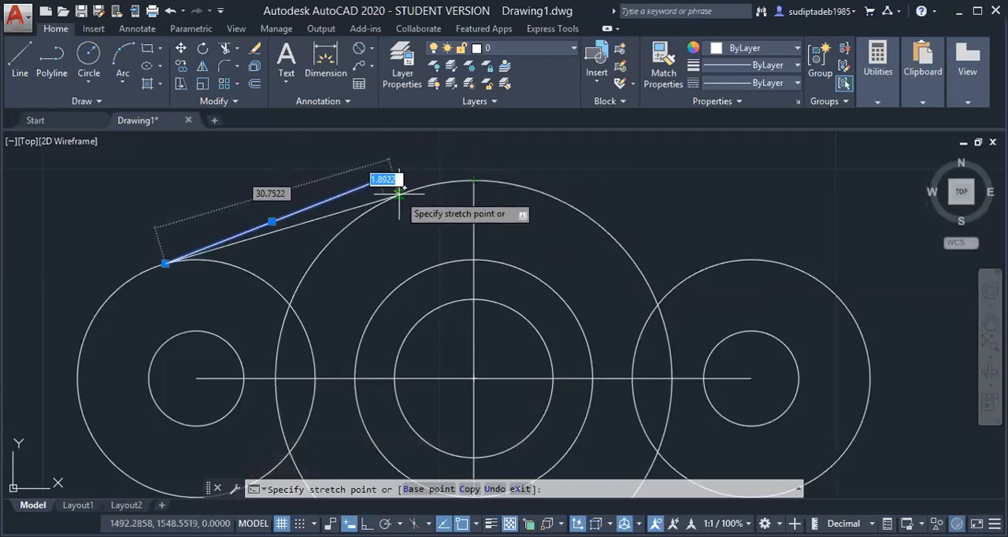
{"action": "left_click", "coordinate": [473, 180]}
{"action": "scroll", "coordinate": [471, 240], "scroll_direction": "down", "scroll_amount": 4}
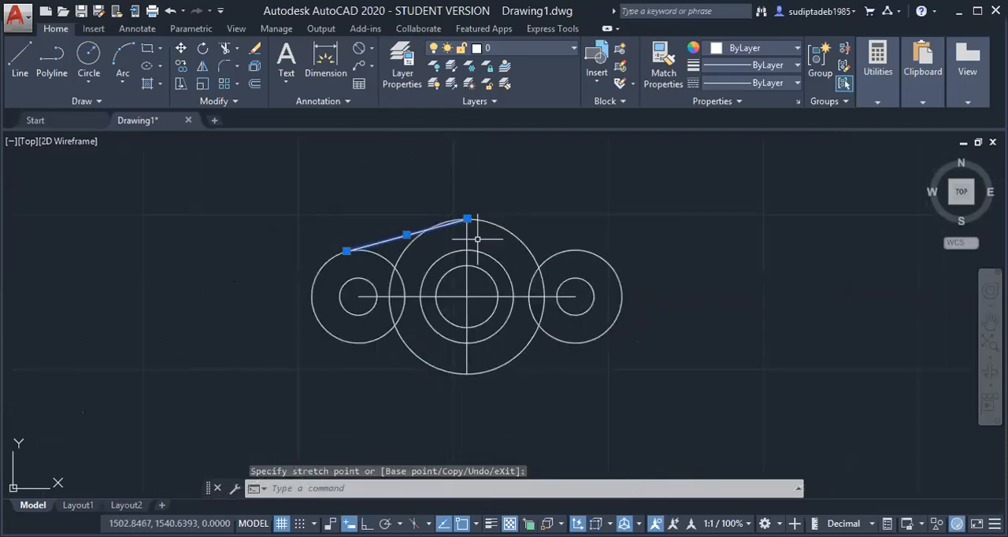
{"action": "scroll", "coordinate": [467, 393], "scroll_direction": "up", "scroll_amount": 2}
{"action": "scroll", "coordinate": [468, 393], "scroll_direction": "down", "scroll_amount": 2}
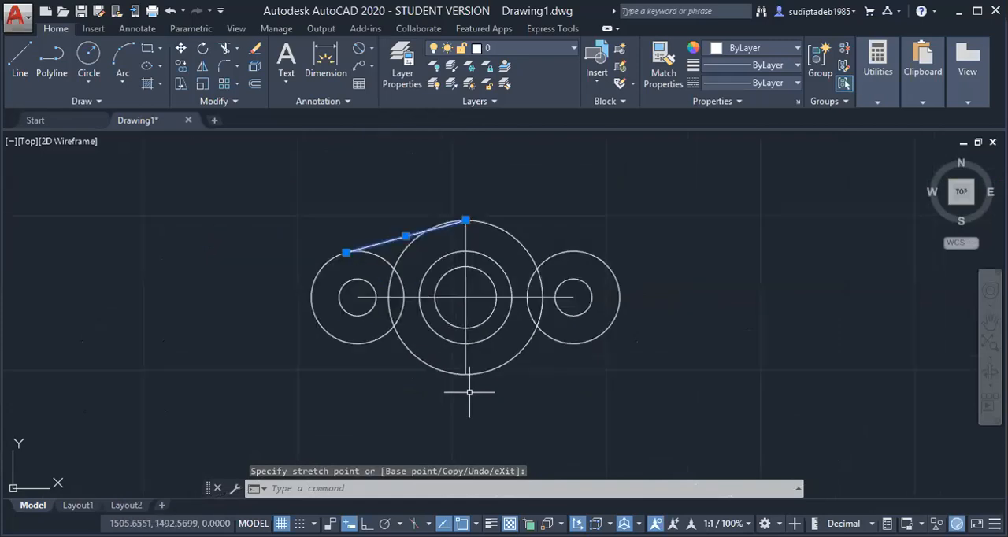
{"action": "scroll", "coordinate": [427, 280], "scroll_direction": "up", "scroll_amount": 4}
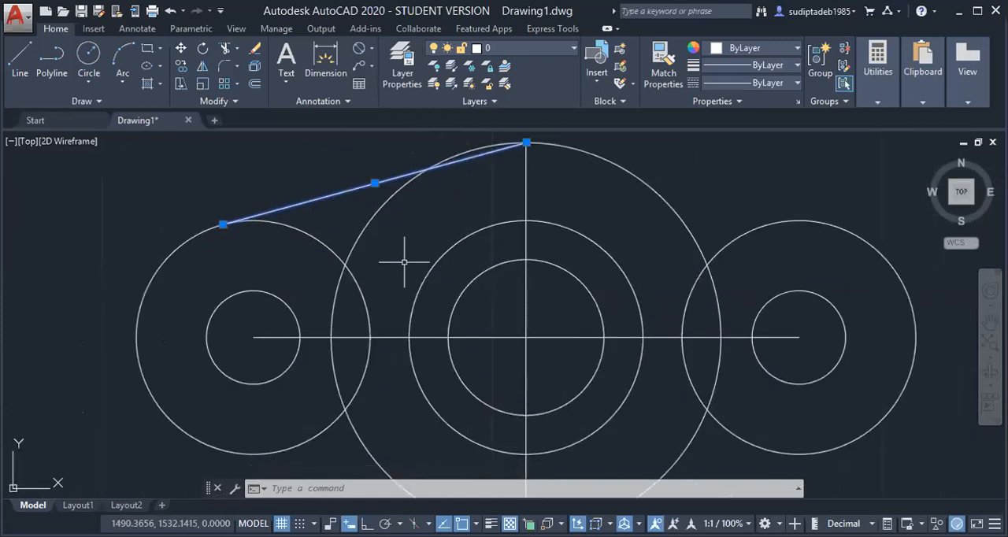
{"action": "key", "text": "Escape"}
Turn off every running object snap mode except Tangent
{"action": "scroll", "coordinate": [480, 198], "scroll_direction": "down", "scroll_amount": 2}
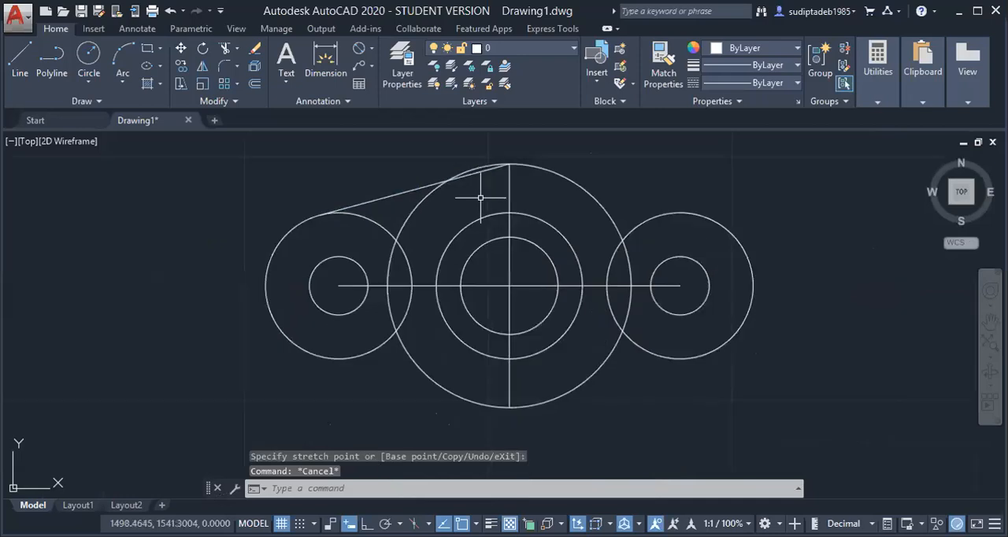
{"action": "scroll", "coordinate": [449, 157], "scroll_direction": "down", "scroll_amount": 2}
{"action": "scroll", "coordinate": [449, 152], "scroll_direction": "up", "scroll_amount": 2}
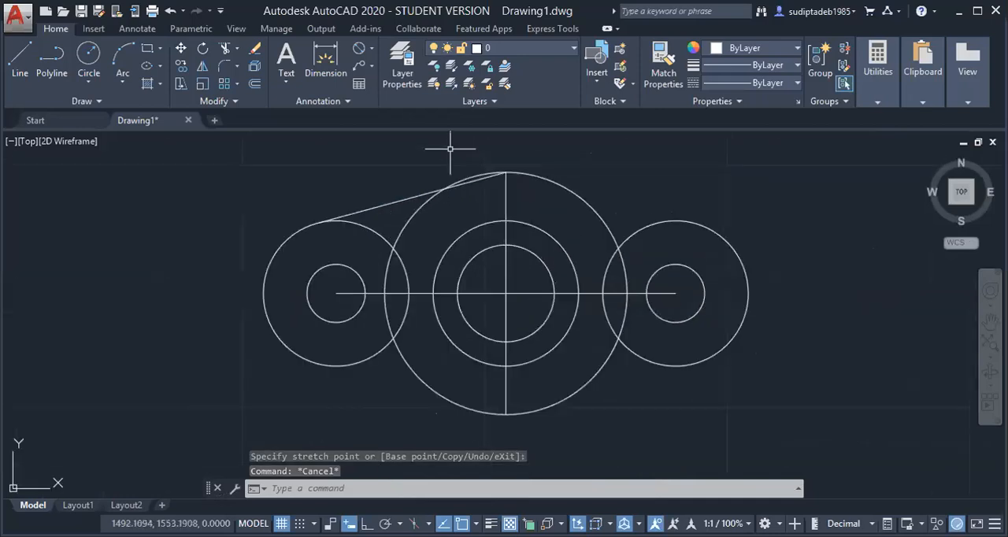
{"action": "scroll", "coordinate": [449, 148], "scroll_direction": "up", "scroll_amount": 2}
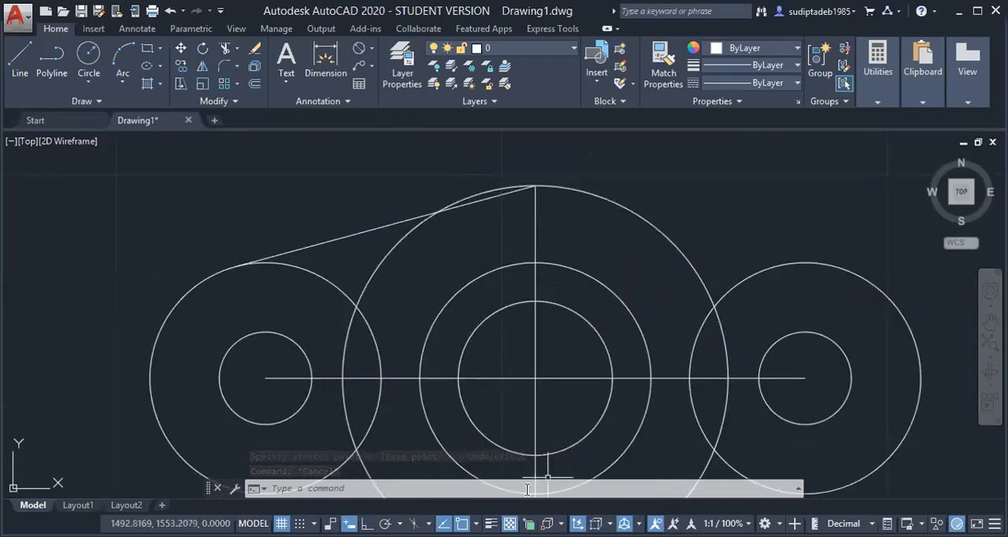
{"action": "key", "text": "Escape"}
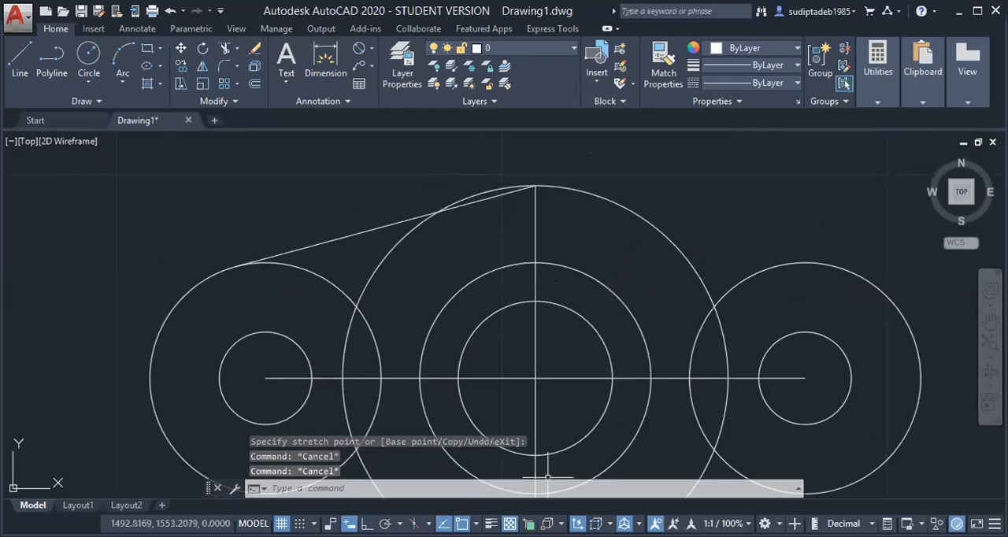
{"action": "left_click", "coordinate": [475, 523]}
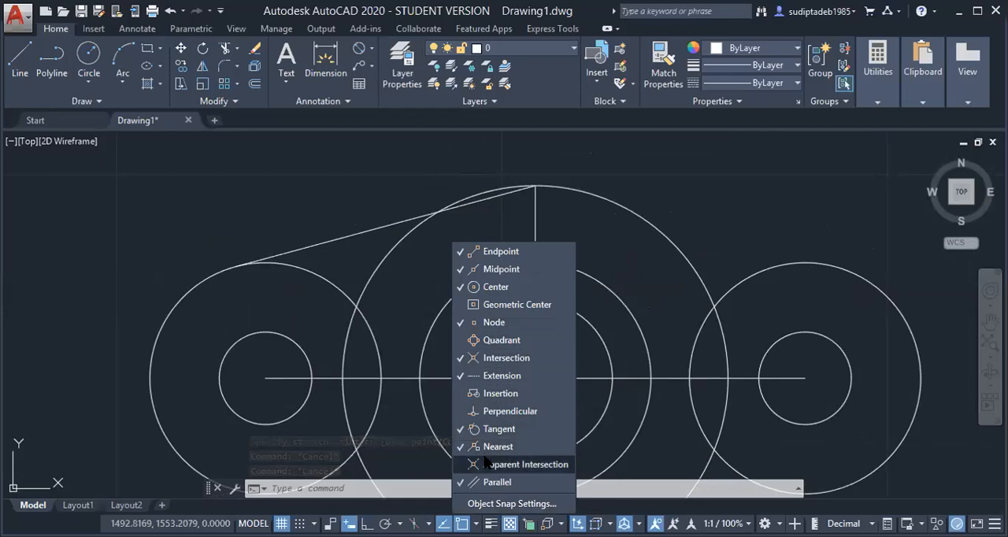
{"action": "left_click", "coordinate": [488, 481]}
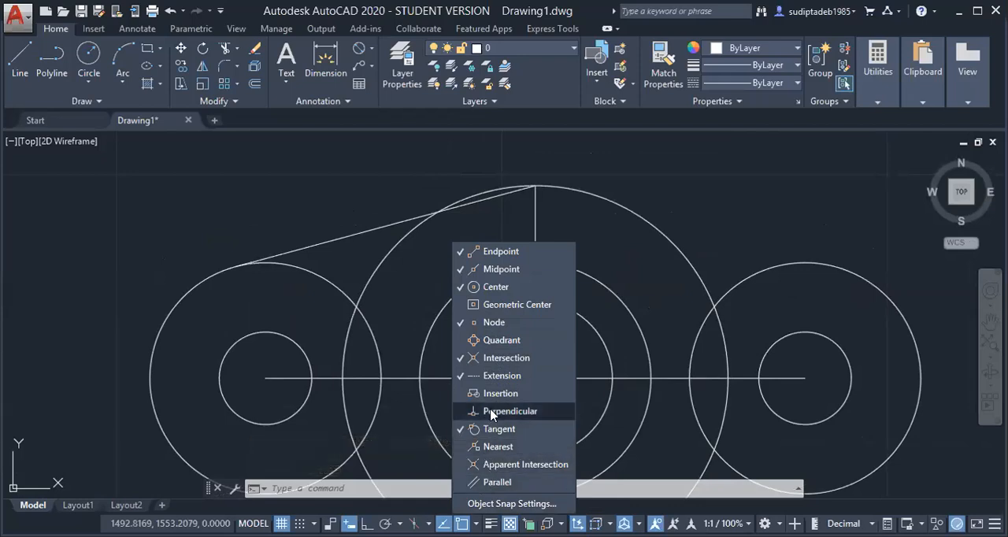
{"action": "left_click", "coordinate": [495, 359]}
{"action": "left_click", "coordinate": [494, 324]}
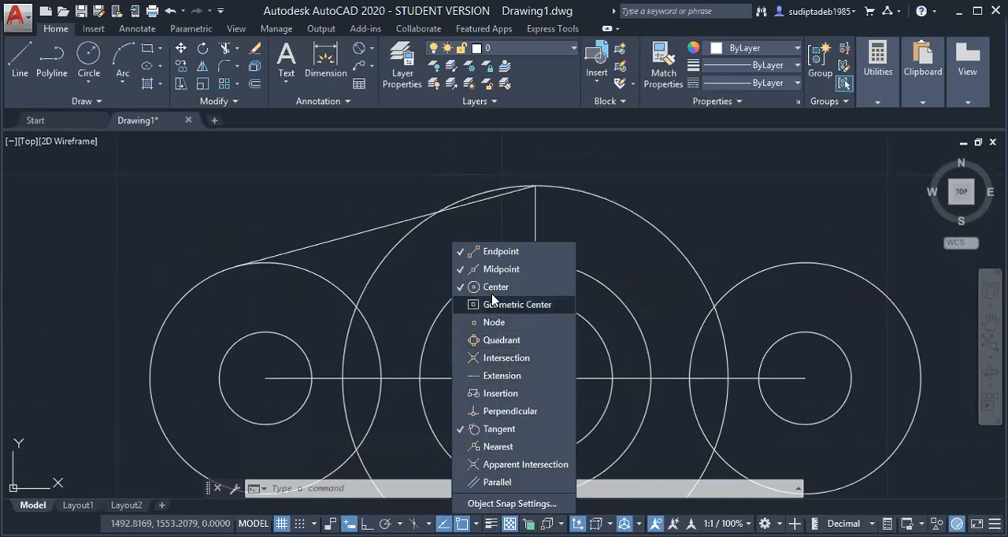
{"action": "left_click", "coordinate": [496, 252]}
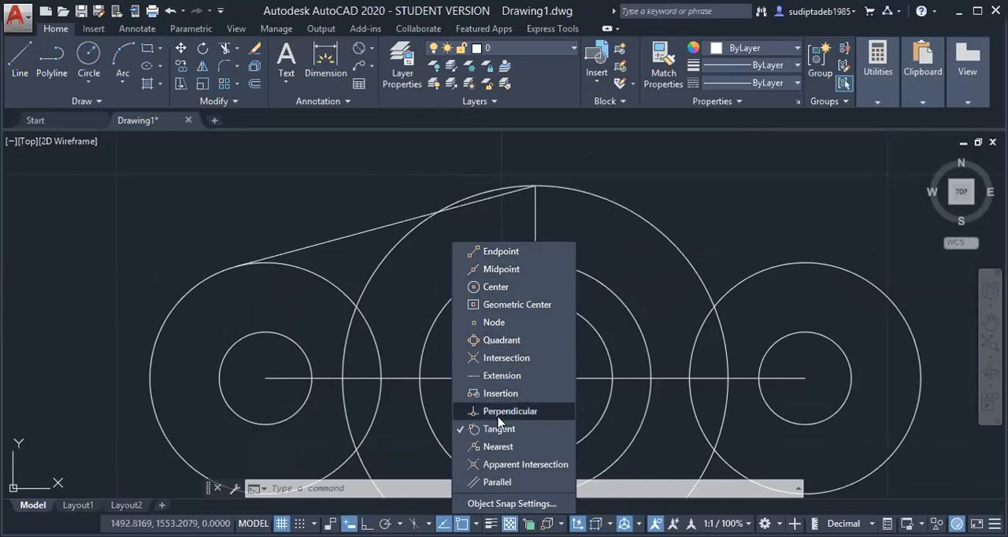
Stretch the left tangent line's upper end off the vertical line and onto a tangent point of the 25 mm radius circle
{"action": "left_click", "coordinate": [485, 202]}
{"action": "left_click", "coordinate": [535, 185]}
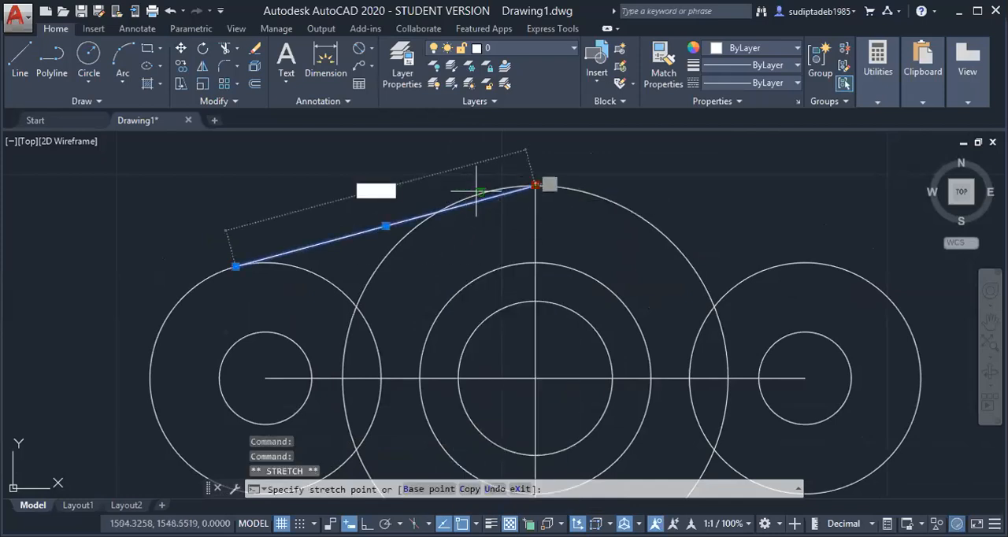
{"action": "left_click", "coordinate": [363, 209]}
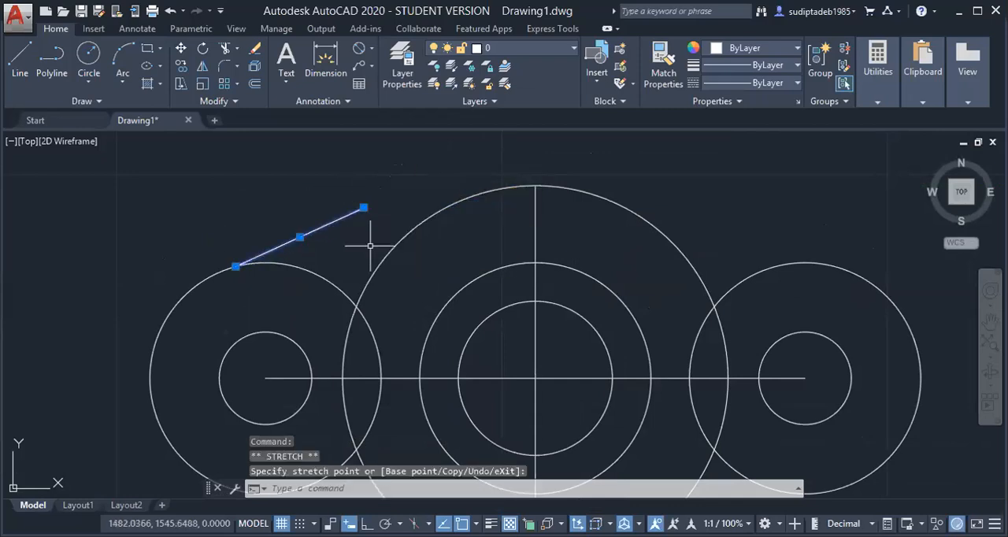
{"action": "left_click", "coordinate": [363, 207]}
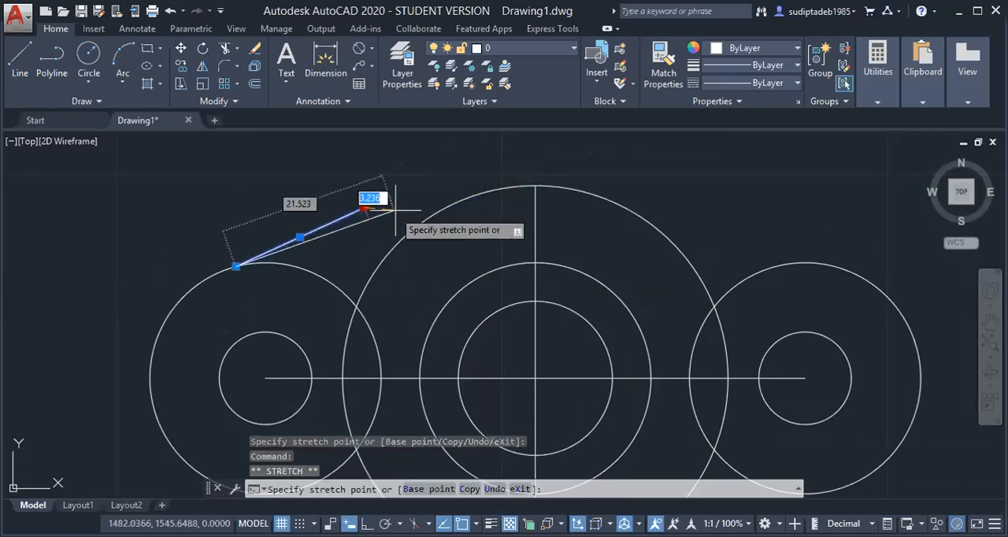
{"action": "left_click", "coordinate": [438, 207]}
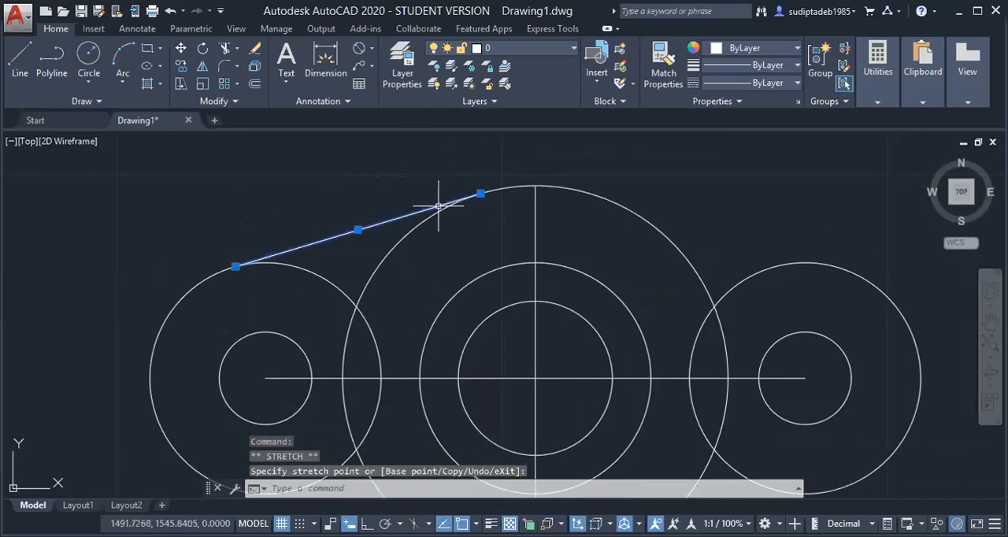
{"action": "key", "text": "Escape"}
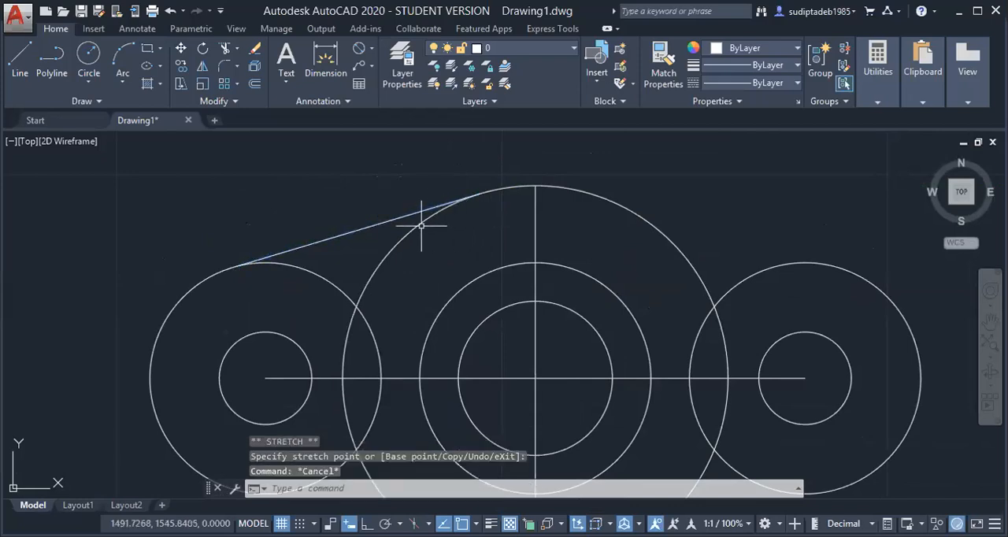
{"action": "left_click", "coordinate": [386, 221]}
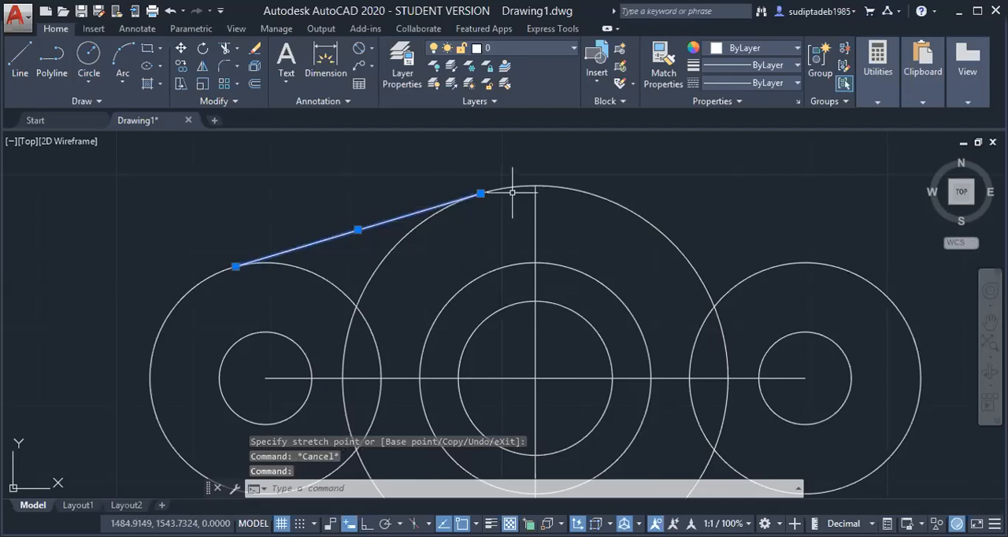
{"action": "key", "text": "Escape"}
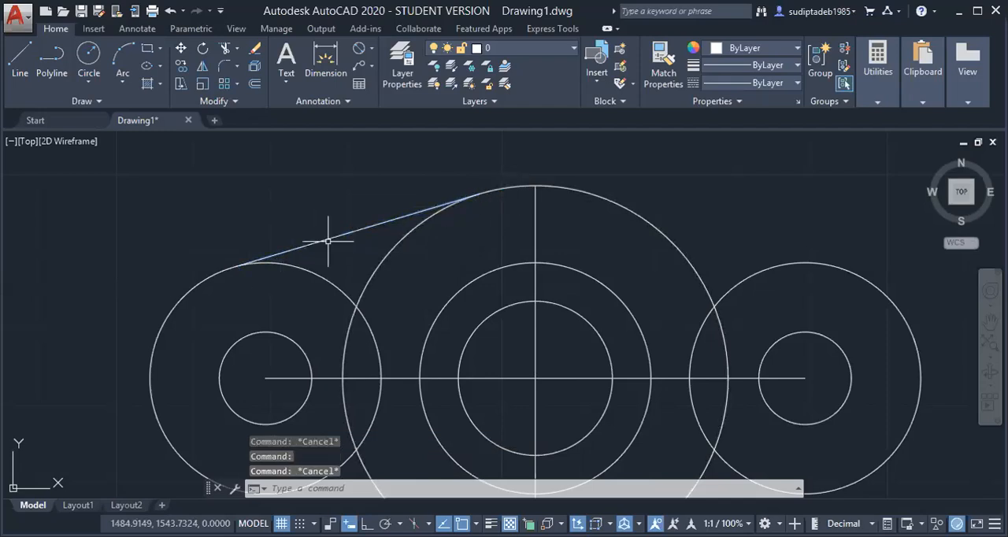
{"action": "scroll", "coordinate": [328, 241], "scroll_direction": "down", "scroll_amount": 2}
{"action": "key", "text": "Escape"}
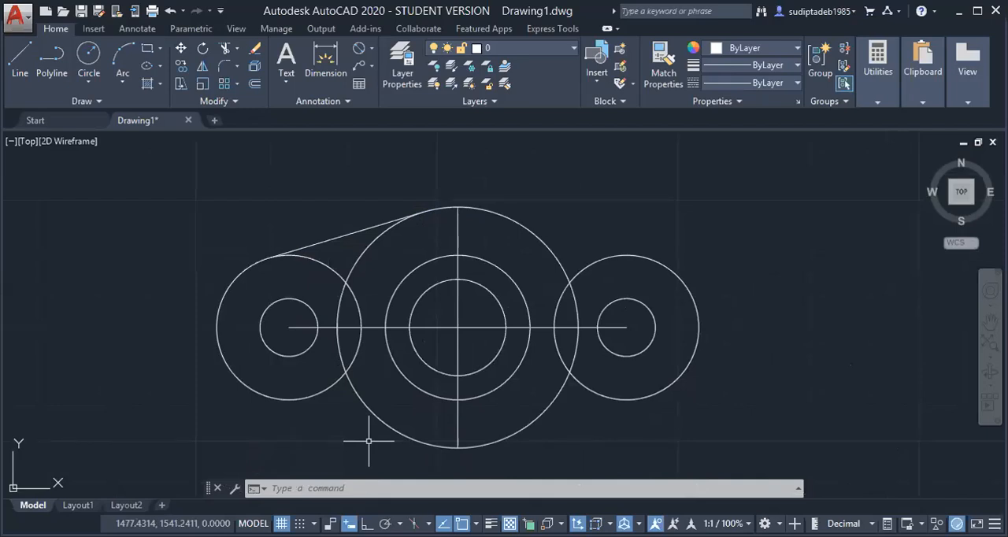
Mirror the upper left tangent line about the horizontal centreline, turning on the Endpoint snap and keeping the source line
{"action": "type", "text": "MI"}
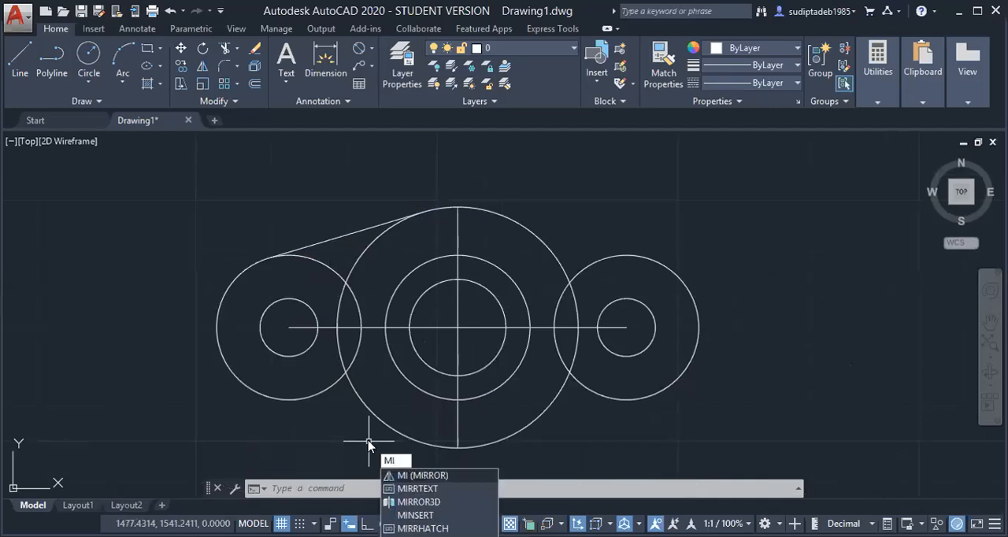
{"action": "key", "text": "Return"}
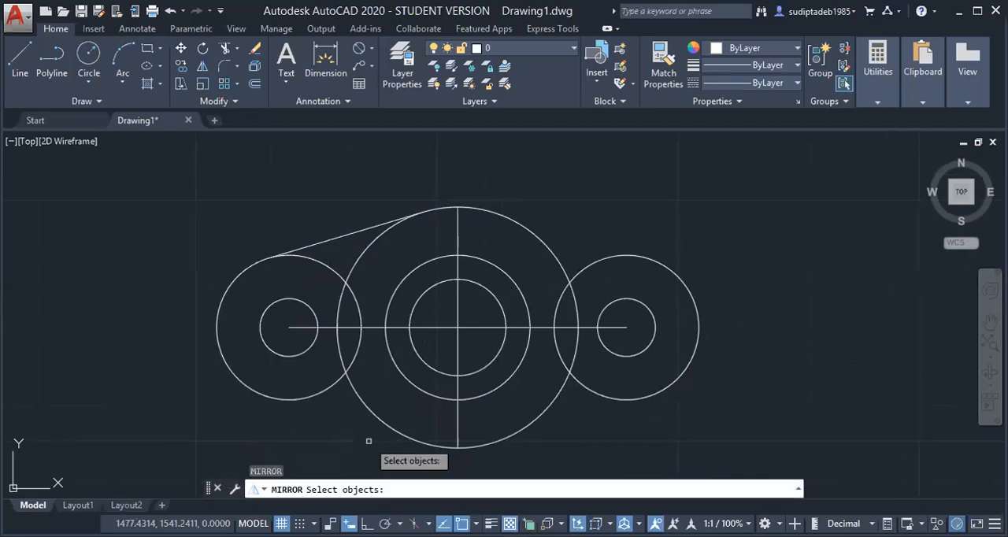
{"action": "left_click", "coordinate": [336, 235]}
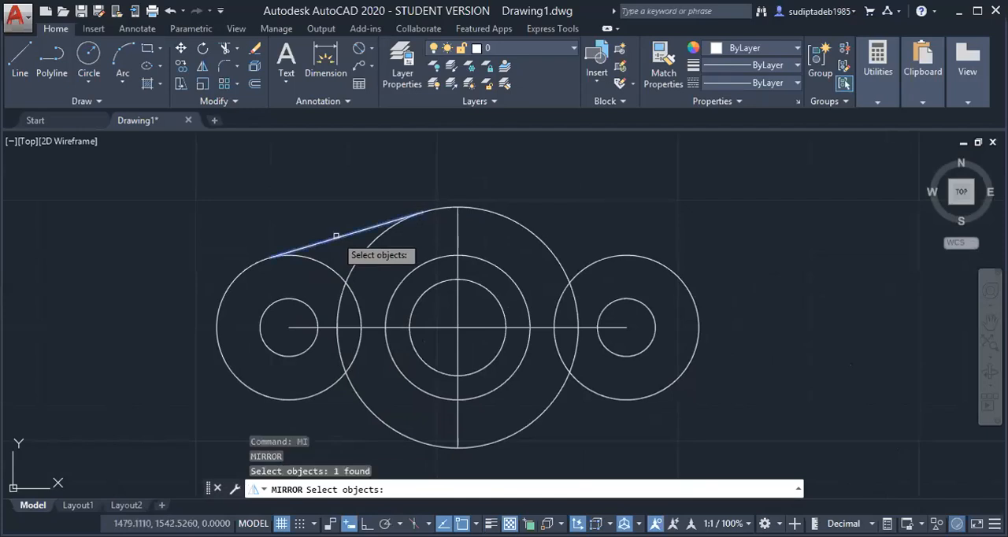
{"action": "key", "text": "Return"}
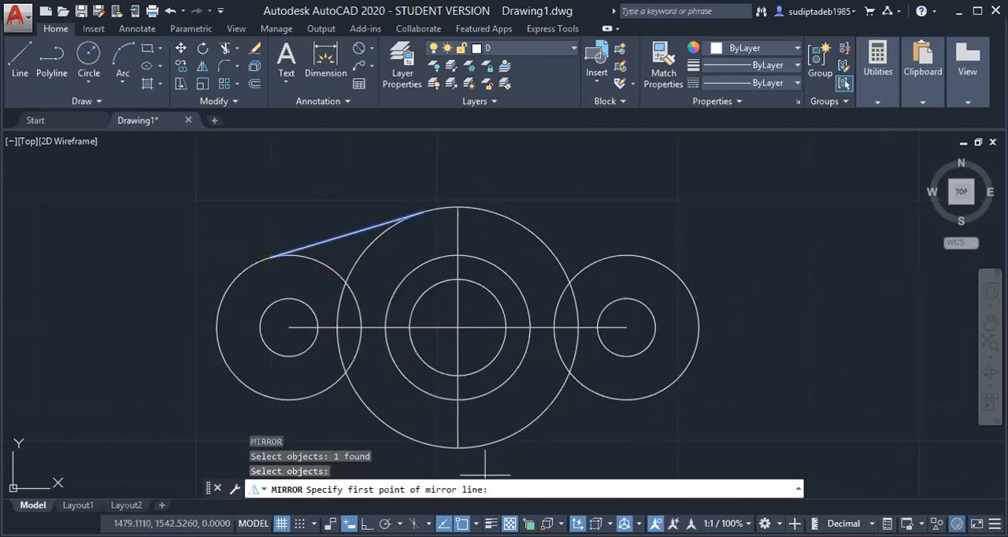
{"action": "right_click", "coordinate": [455, 504], "text": "shift"}
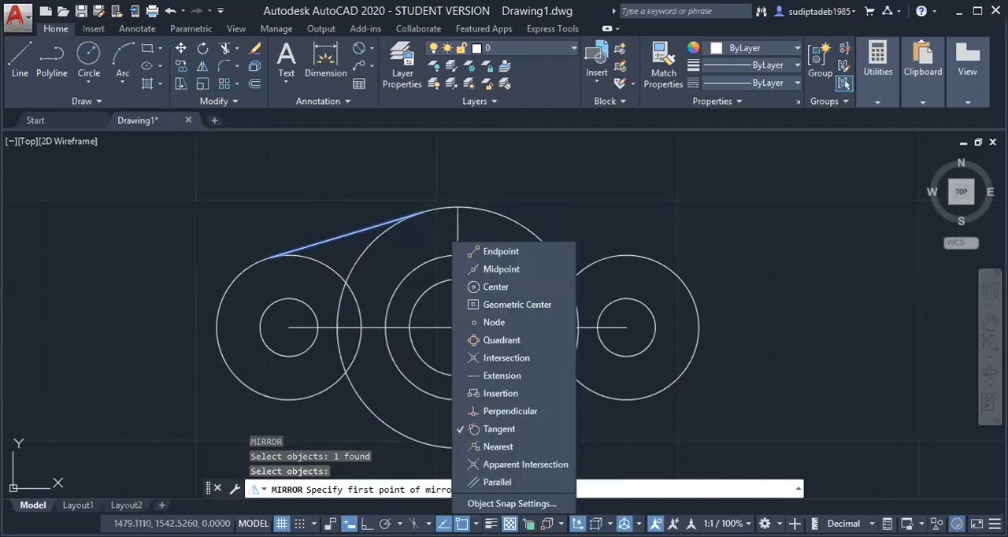
{"action": "left_click", "coordinate": [490, 252]}
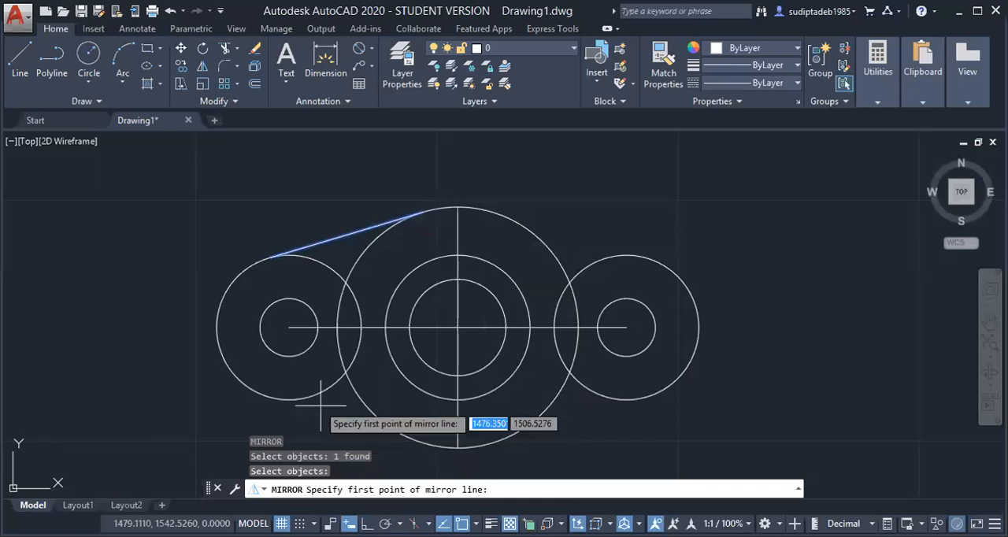
{"action": "left_click", "coordinate": [289, 327]}
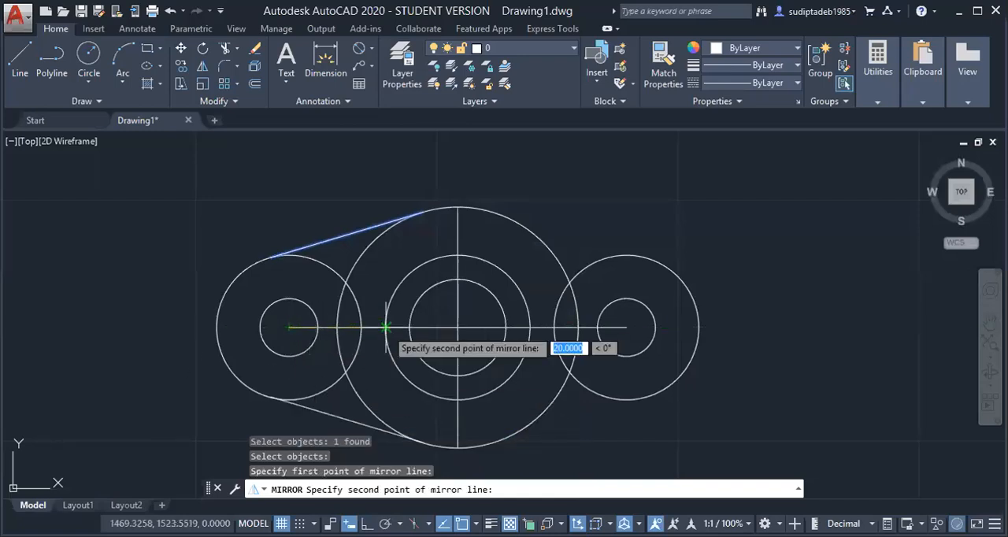
{"action": "left_click", "coordinate": [385, 328]}
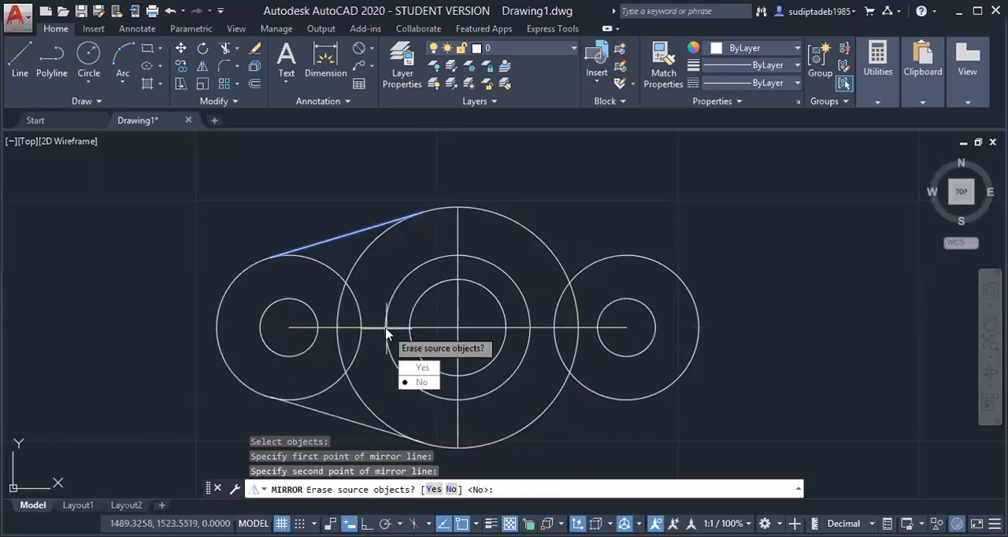
{"action": "key", "text": "Return"}
{"action": "scroll", "coordinate": [529, 378], "scroll_direction": "down", "scroll_amount": 2}
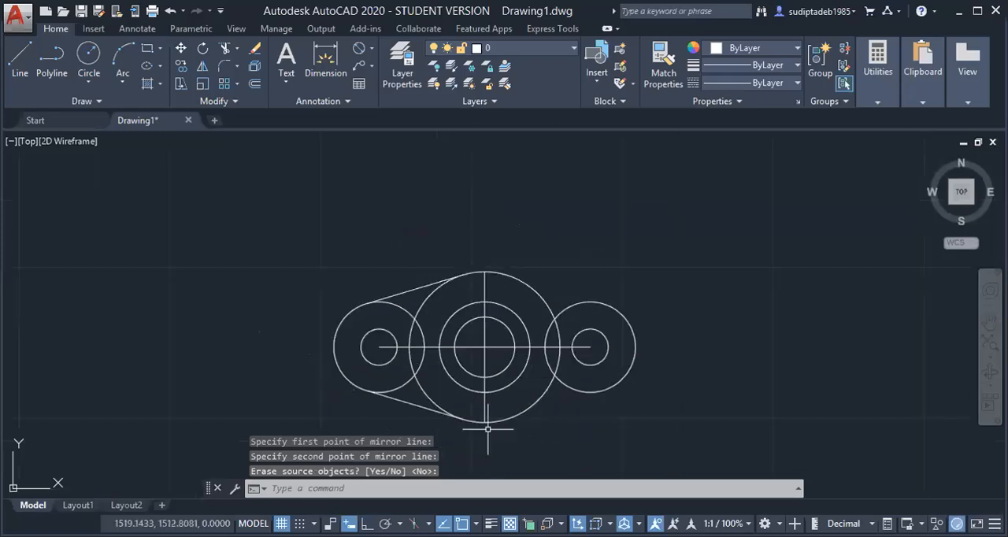
Mirror both left tangent lines about the vertical centreline, keeping the source lines
{"action": "scroll", "coordinate": [487, 429], "scroll_direction": "up", "scroll_amount": 2}
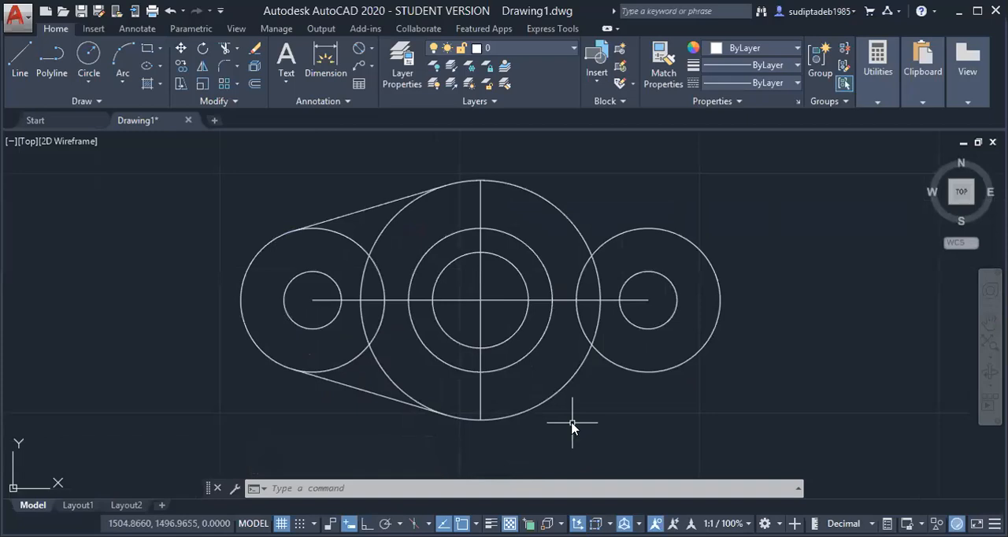
{"action": "type", "text": "MI"}
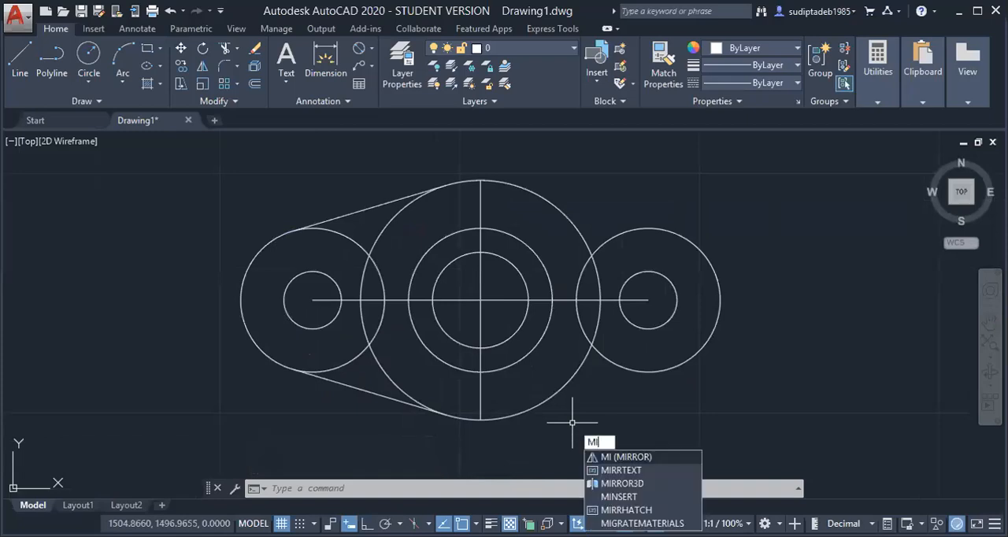
{"action": "key", "text": "Return"}
{"action": "left_click", "coordinate": [360, 221]}
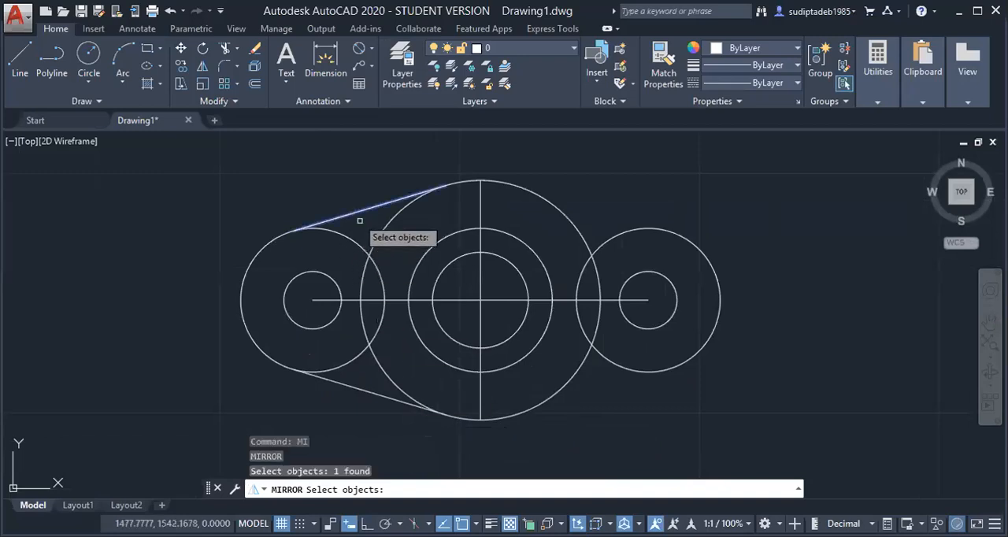
{"action": "left_click", "coordinate": [363, 389]}
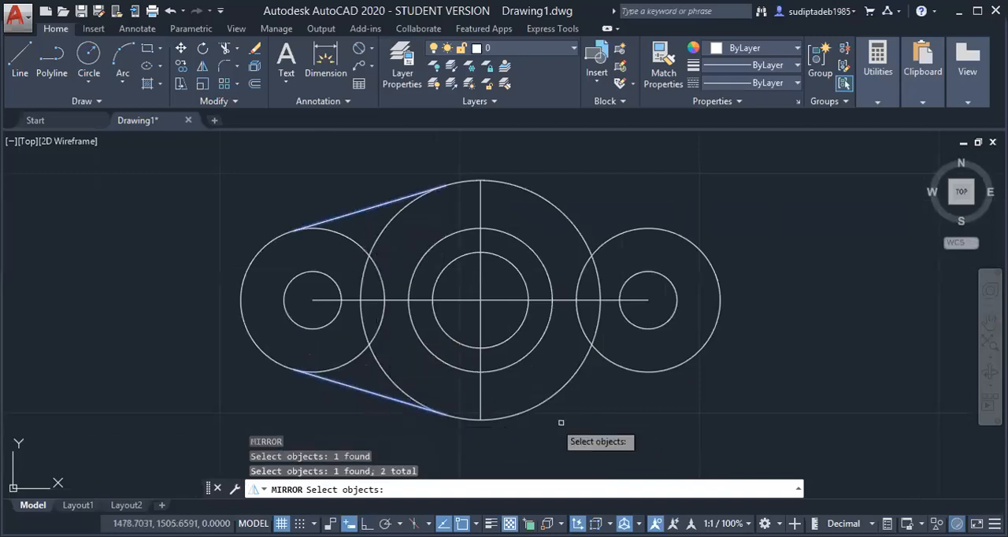
{"action": "key", "text": "Return"}
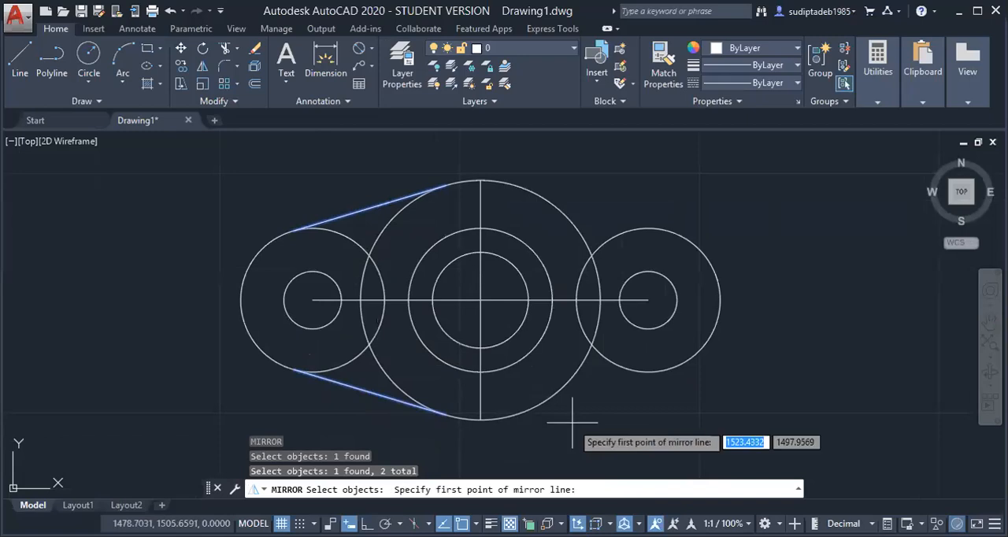
{"action": "left_click", "coordinate": [481, 229]}
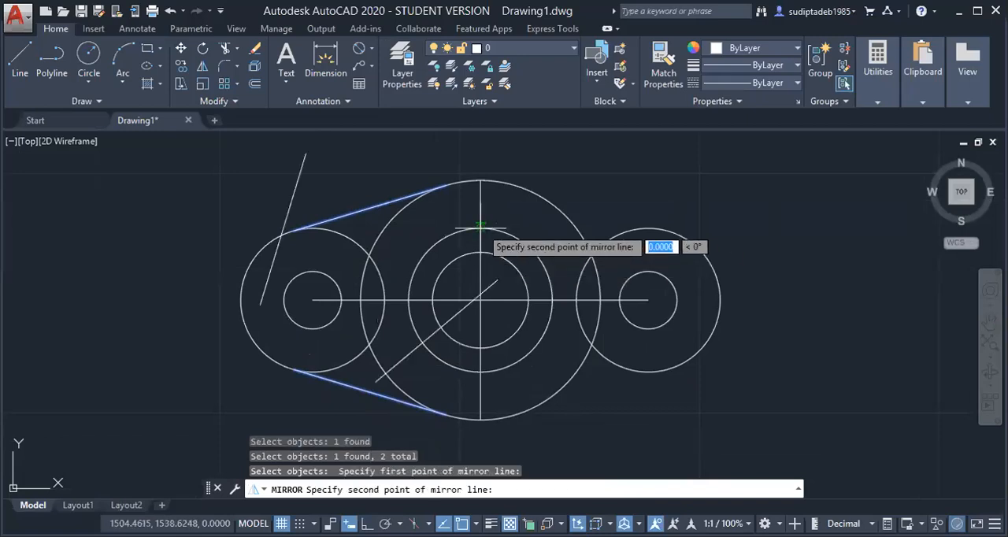
{"action": "left_click", "coordinate": [478, 301]}
{"action": "key", "text": "Return"}
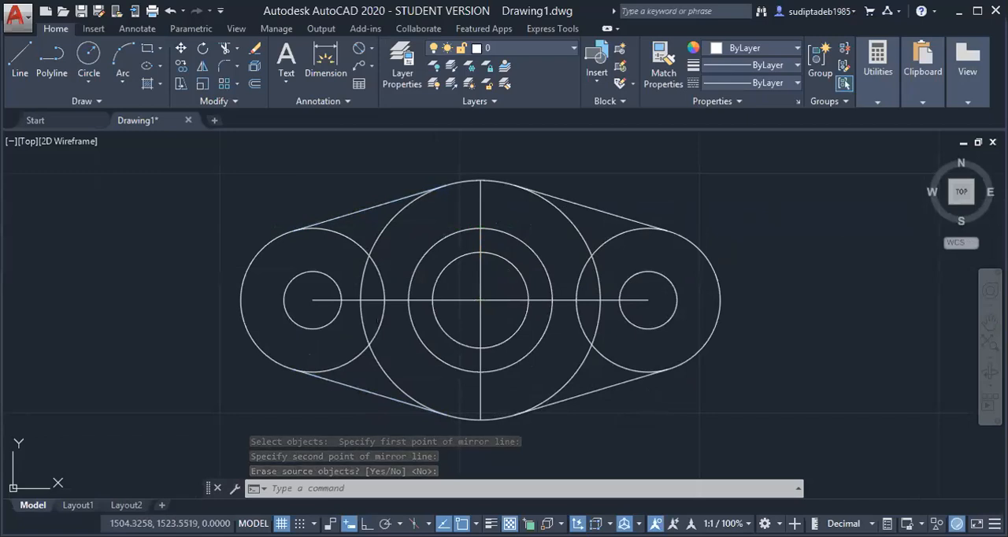
{"action": "key", "text": "Escape"}
{"action": "key", "text": "Escape"}
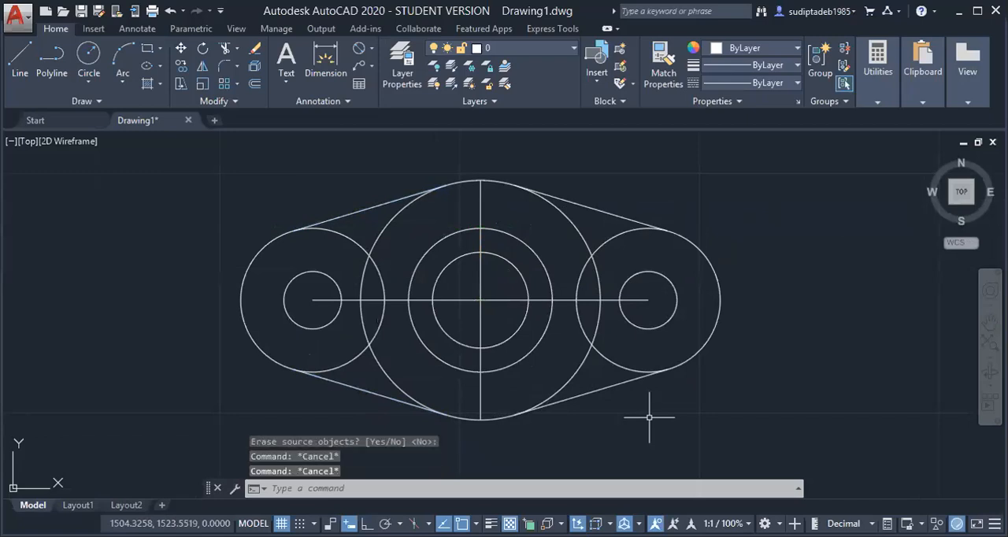
Trim away the inner arcs of both outer end circles between the tangent lines, using all objects as cutting edges
{"action": "type", "text": "tr"}
{"action": "key", "text": "Return"}
{"action": "key", "text": "Return"}
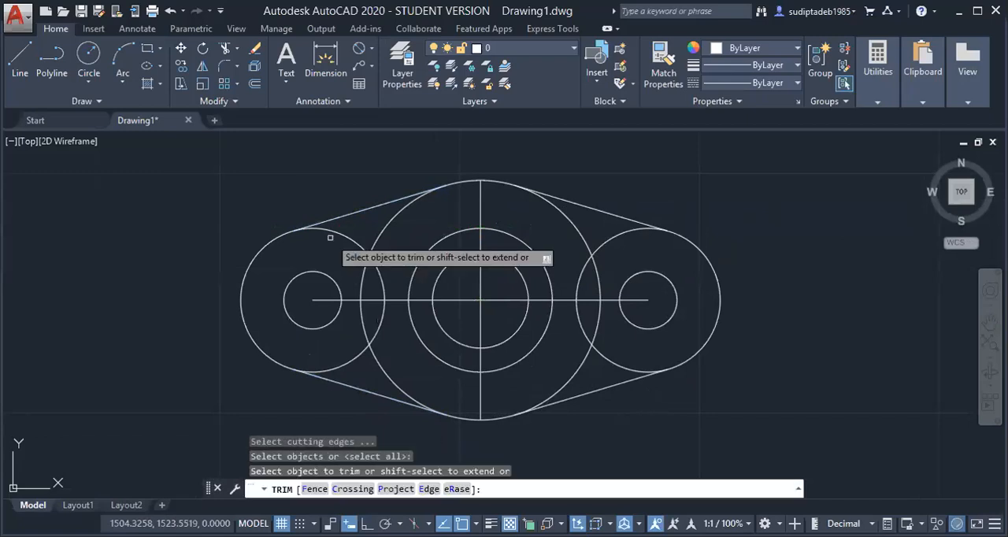
{"action": "left_click", "coordinate": [337, 230]}
{"action": "left_click", "coordinate": [367, 272]}
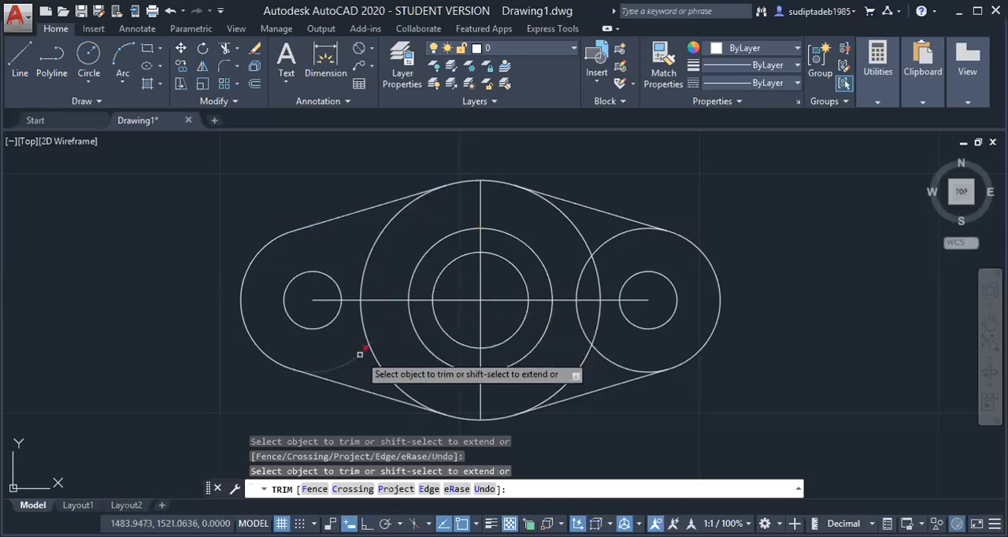
{"action": "left_click", "coordinate": [631, 239]}
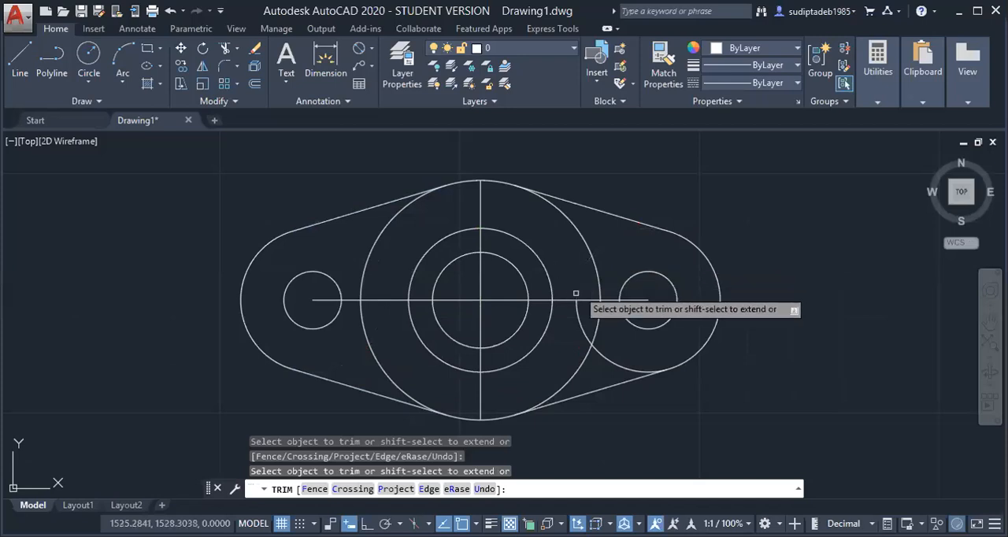
{"action": "left_click", "coordinate": [580, 317]}
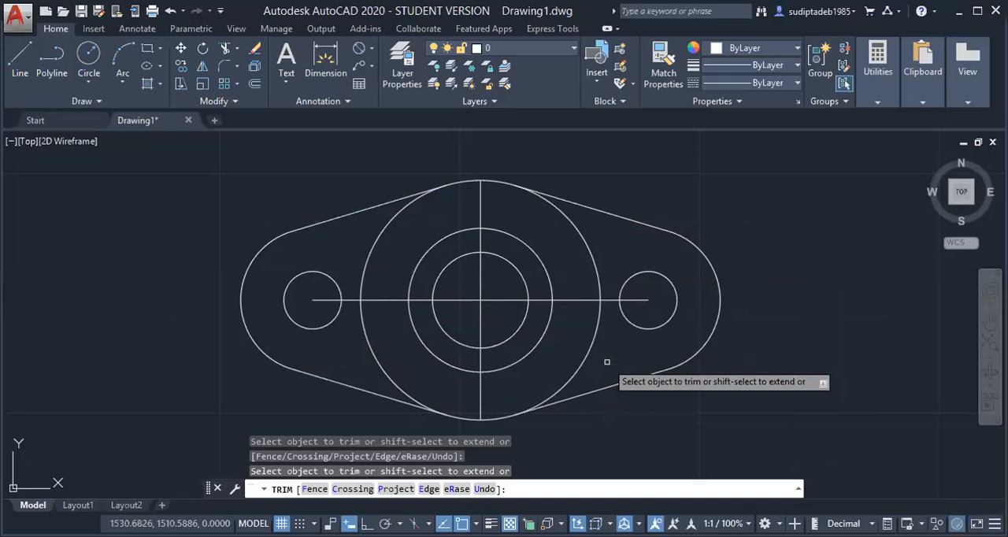
{"action": "key", "text": "Escape"}
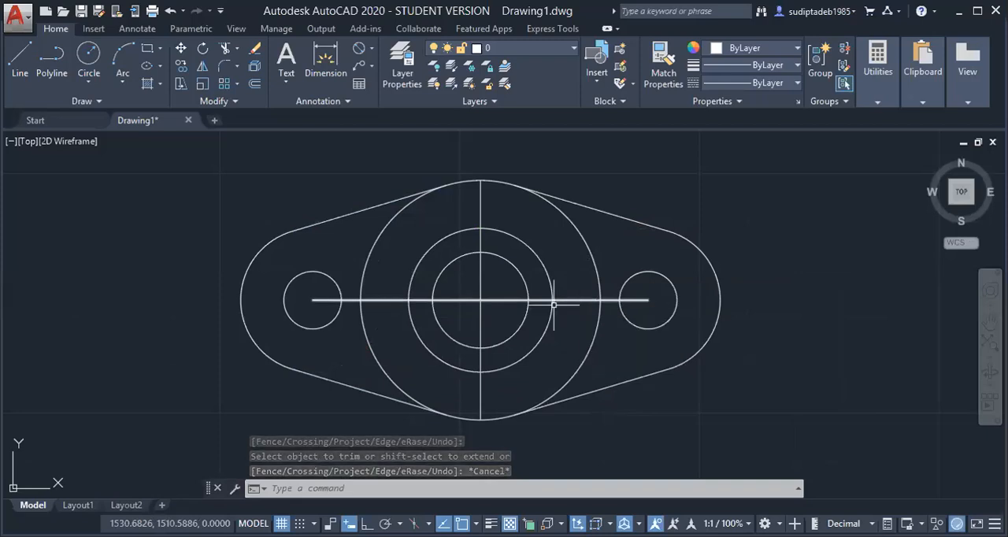
Stretch the horizontal centreline's left end about 27 mm outward, past the left edge of the outline
{"action": "left_click", "coordinate": [582, 299]}
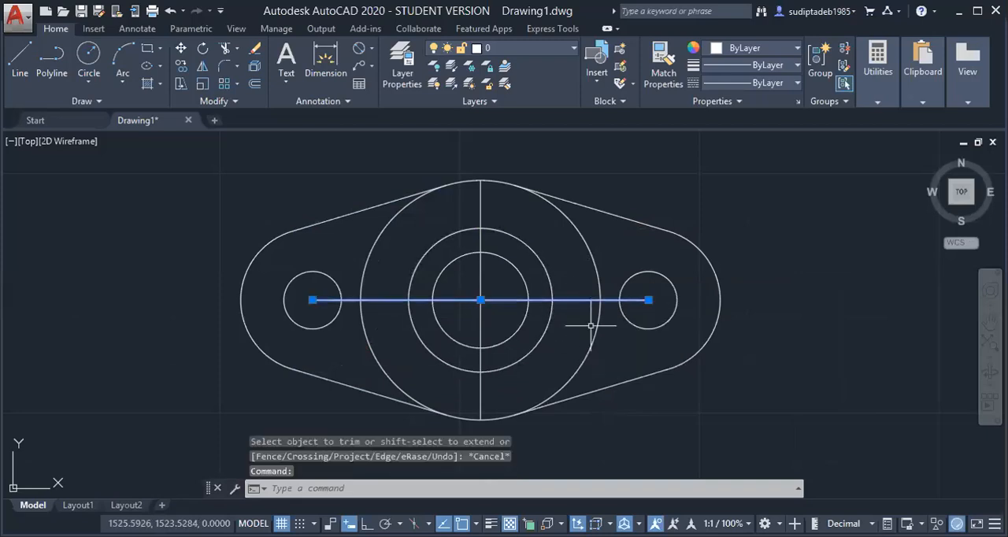
{"action": "key", "text": "Escape"}
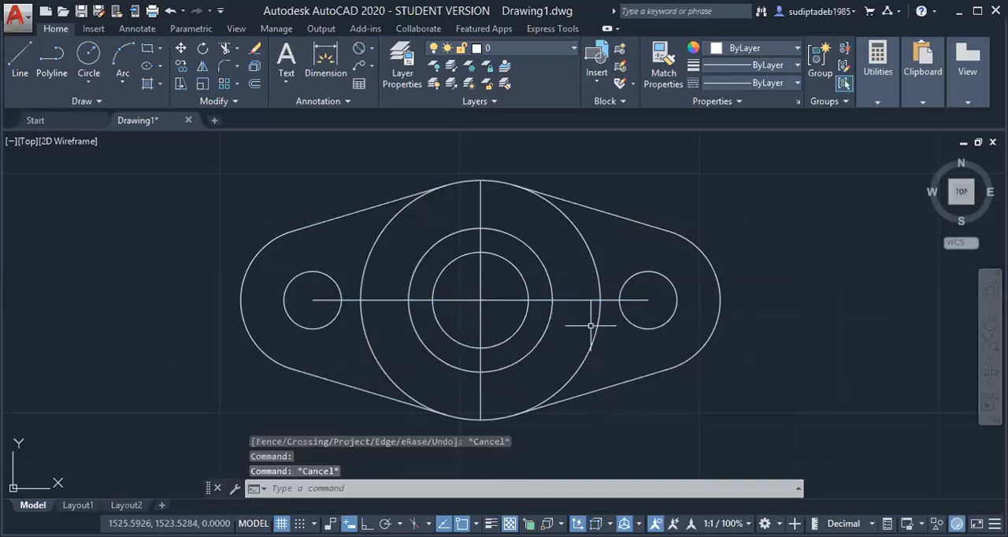
{"action": "left_click", "coordinate": [341, 299]}
{"action": "key", "text": "Escape"}
{"action": "left_click", "coordinate": [393, 300]}
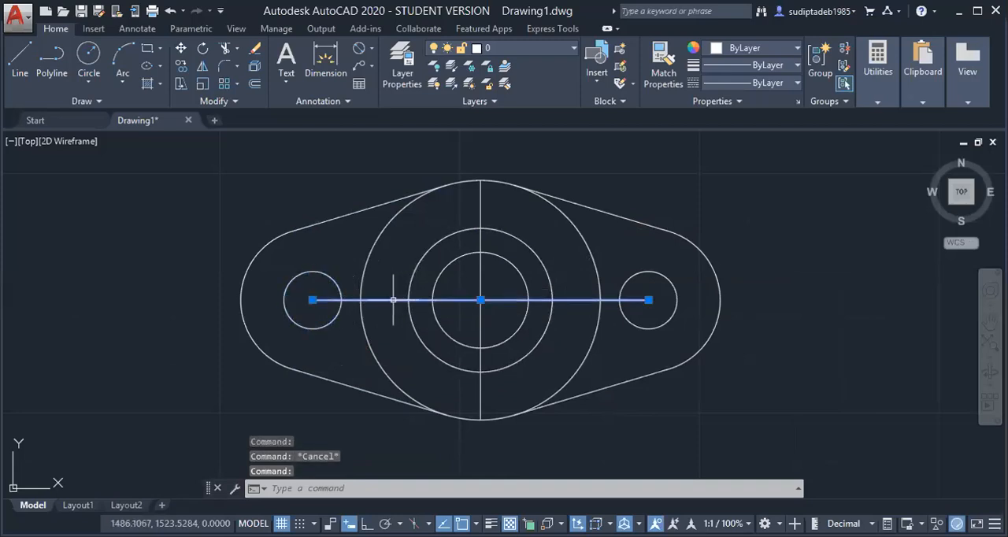
{"action": "left_click", "coordinate": [312, 300]}
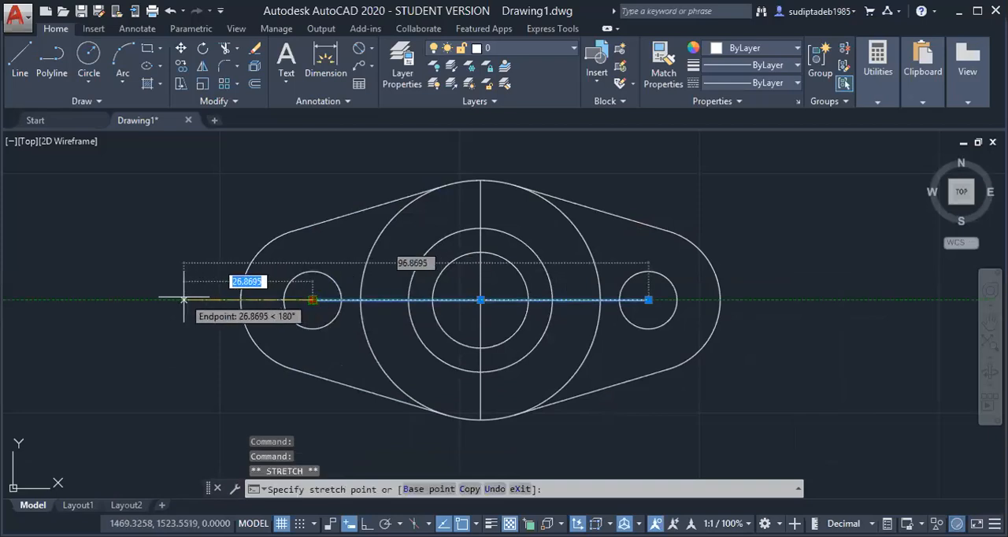
{"action": "left_click", "coordinate": [185, 299]}
{"action": "key", "text": "Escape"}
Stretch the horizontal centreline's right end about 28 mm outward, past the right edge of the outline
{"action": "left_click", "coordinate": [644, 300]}
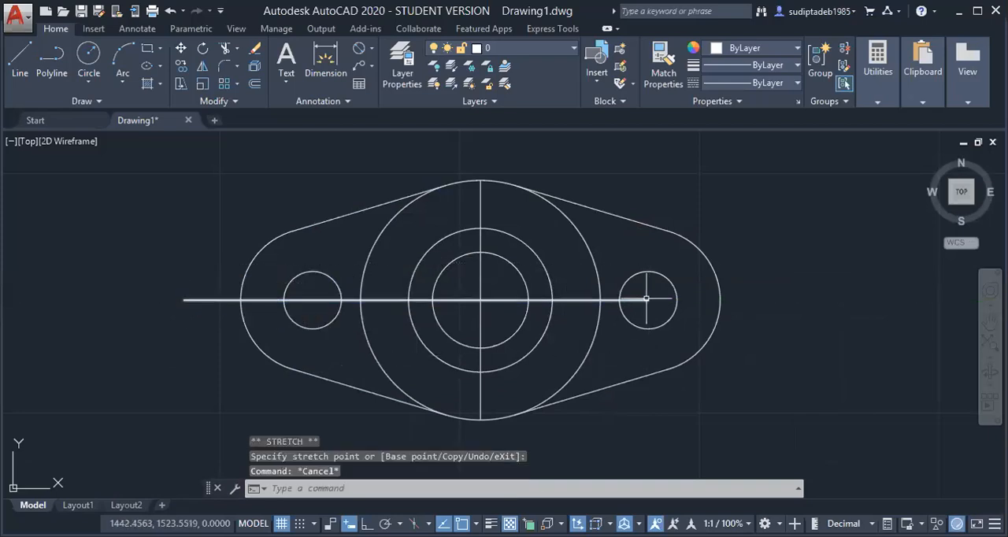
{"action": "left_click", "coordinate": [648, 300]}
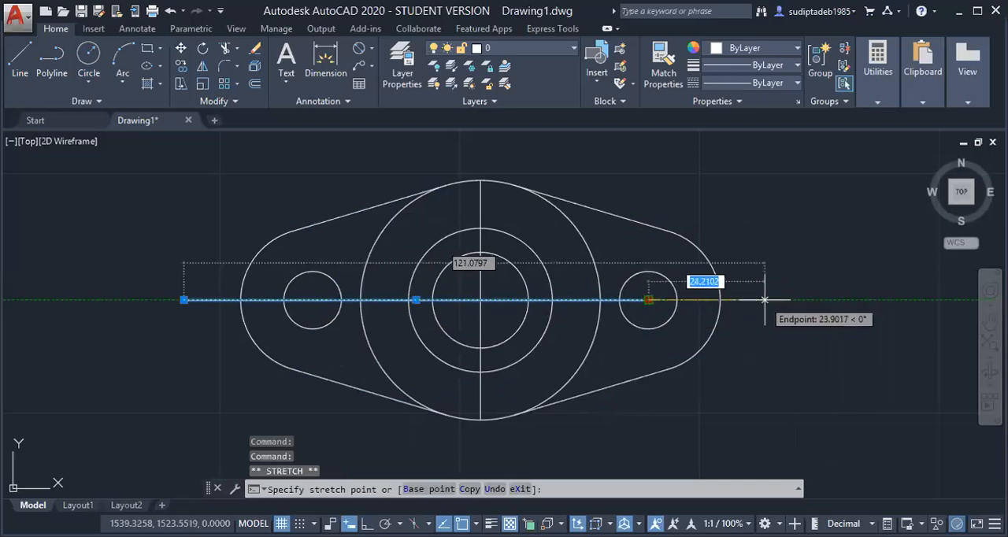
{"action": "left_click", "coordinate": [781, 300]}
{"action": "key", "text": "Escape"}
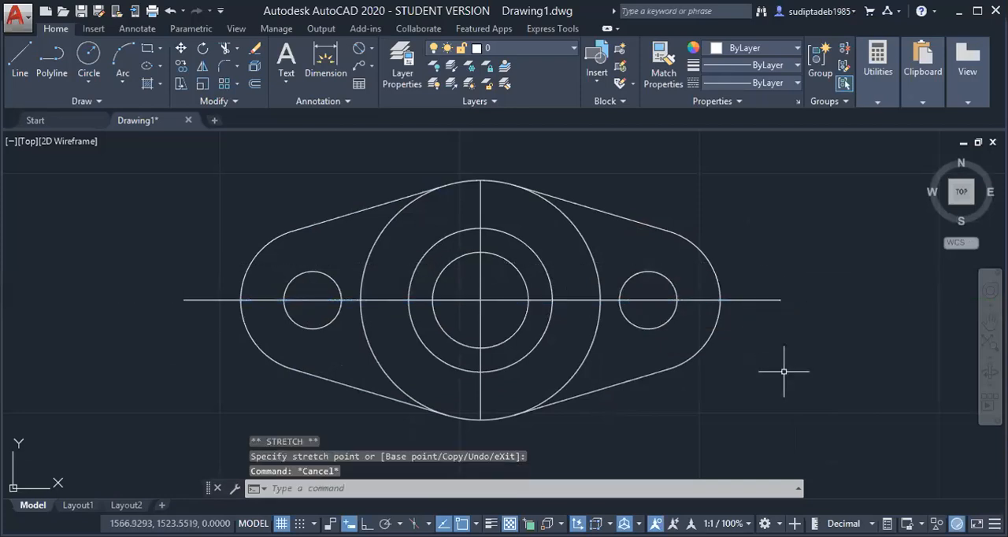
Erase the vertical line through the central circles
{"action": "scroll", "coordinate": [783, 371], "scroll_direction": "down", "scroll_amount": 2}
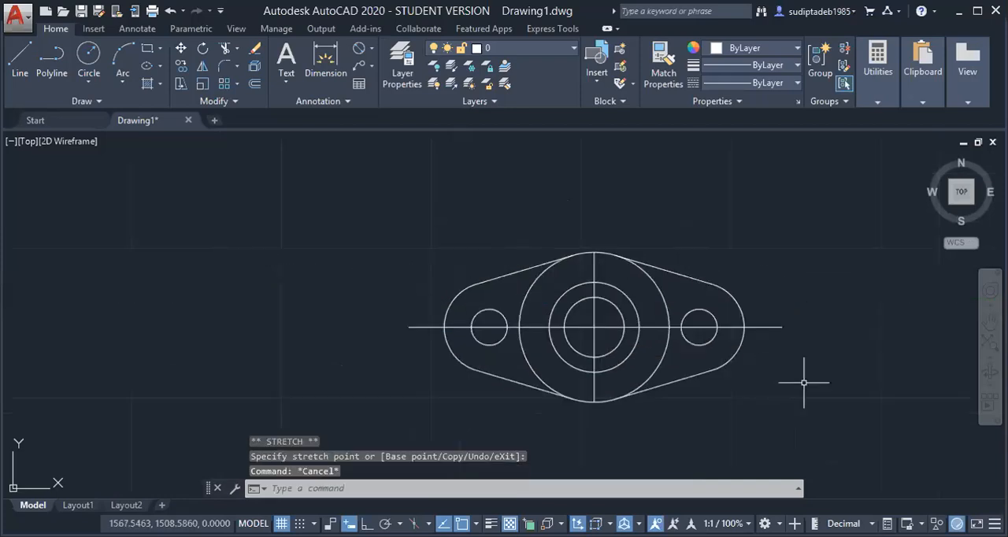
{"action": "left_click", "coordinate": [594, 268]}
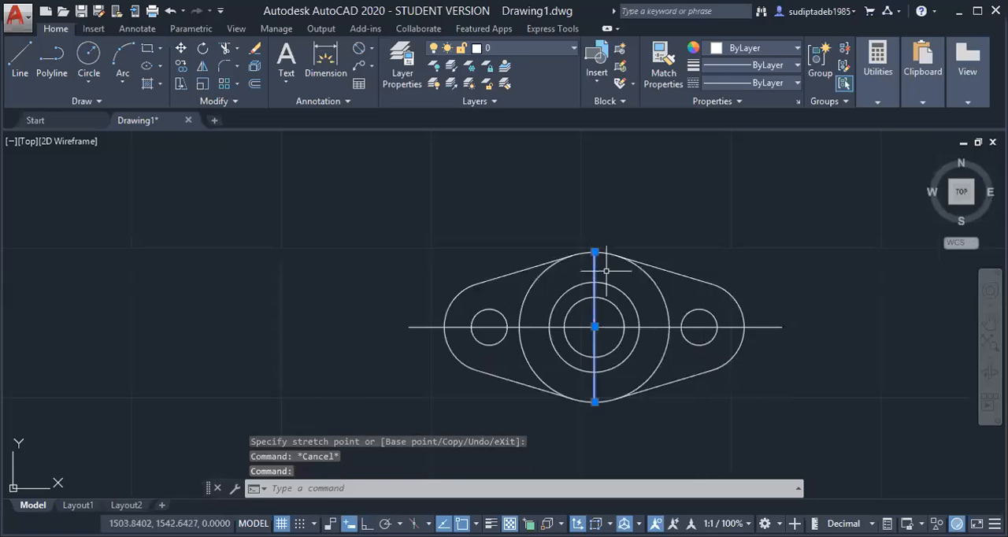
{"action": "key", "text": "Delete"}
{"action": "scroll", "coordinate": [759, 391], "scroll_direction": "up", "scroll_amount": 2}
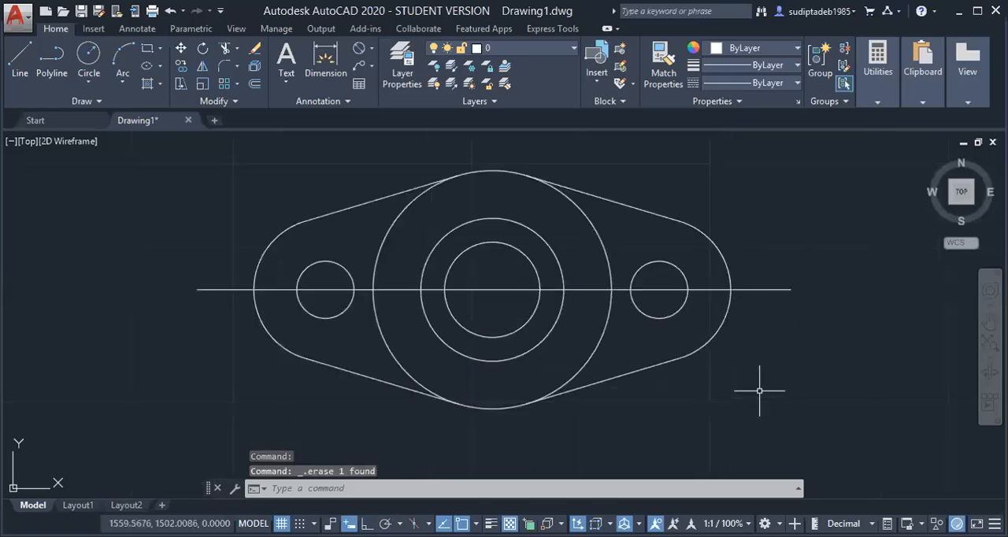
{"action": "scroll", "coordinate": [759, 391], "scroll_direction": "down", "scroll_amount": 1}
{"action": "scroll", "coordinate": [759, 390], "scroll_direction": "up", "scroll_amount": 3}
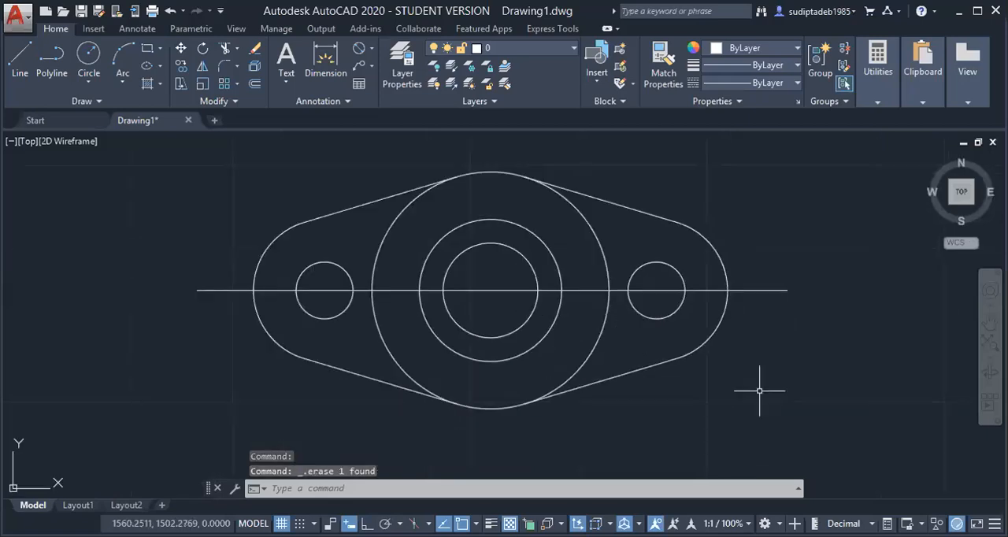
{"action": "scroll", "coordinate": [764, 389], "scroll_direction": "down", "scroll_amount": 3}
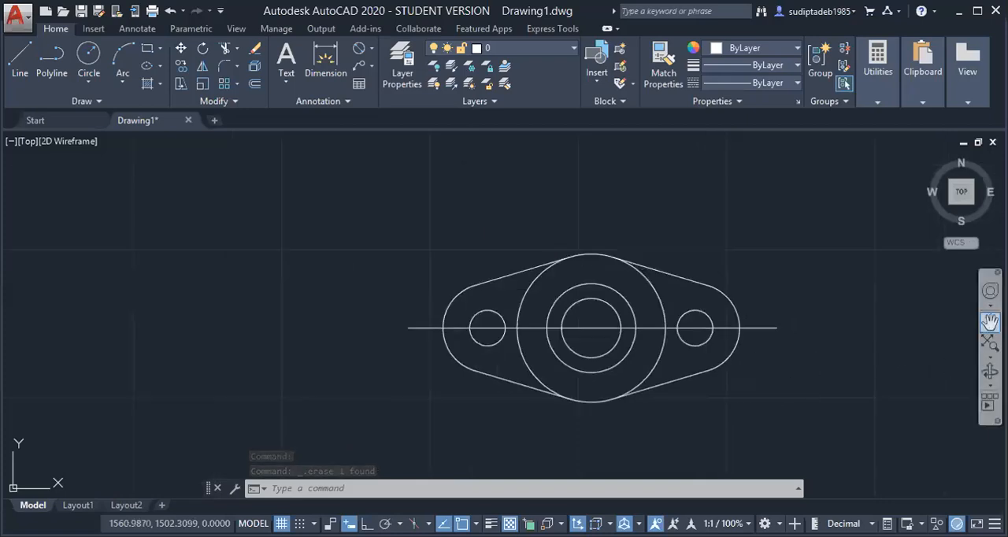
{"action": "left_click", "coordinate": [990, 322]}
{"action": "mouse_move", "coordinate": [793, 332]}
{"action": "left_mouse_down"}
{"action": "mouse_move", "coordinate": [606, 338]}
{"action": "mouse_move", "coordinate": [630, 356]}
{"action": "left_mouse_up"}
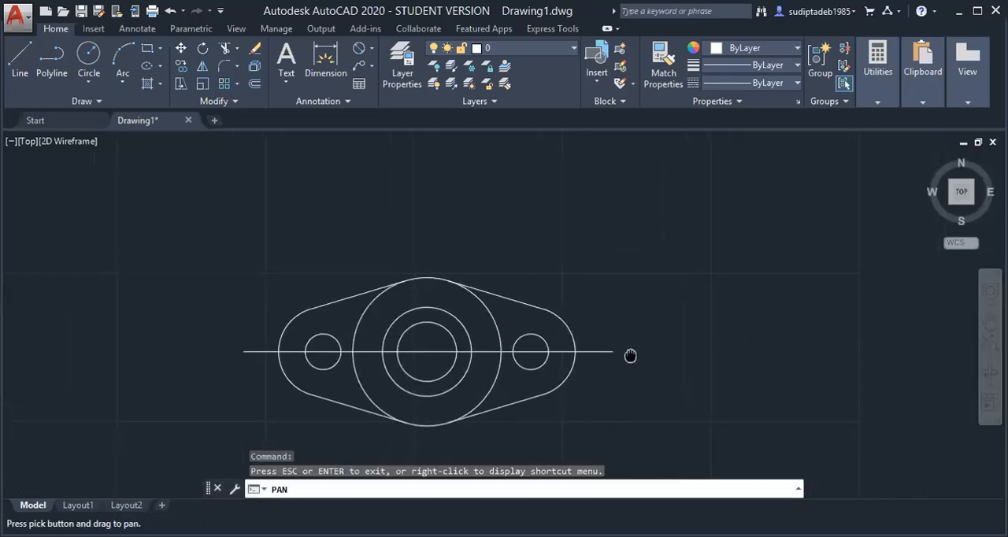
{"action": "key", "text": "Escape"}
{"action": "key", "text": "Escape"}
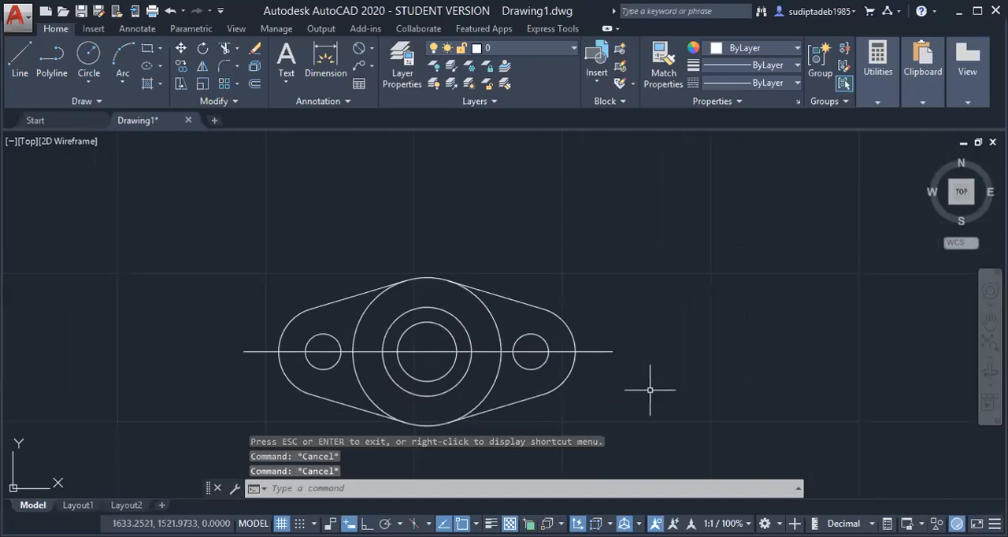
{"action": "scroll", "coordinate": [584, 398], "scroll_direction": "up", "scroll_amount": 1}
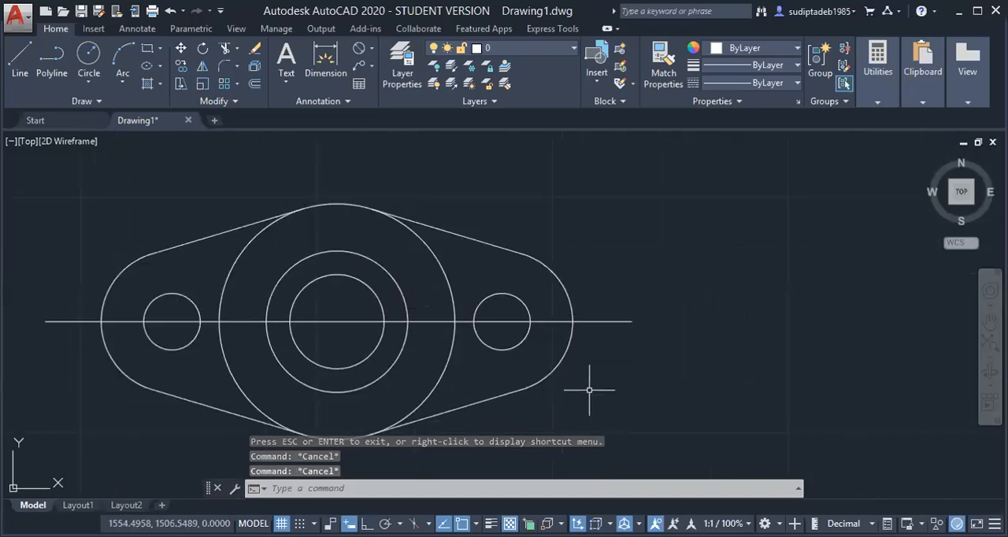
{"action": "scroll", "coordinate": [591, 393], "scroll_direction": "down", "scroll_amount": 2}
{"action": "scroll", "coordinate": [539, 436], "scroll_direction": "up", "scroll_amount": 2}
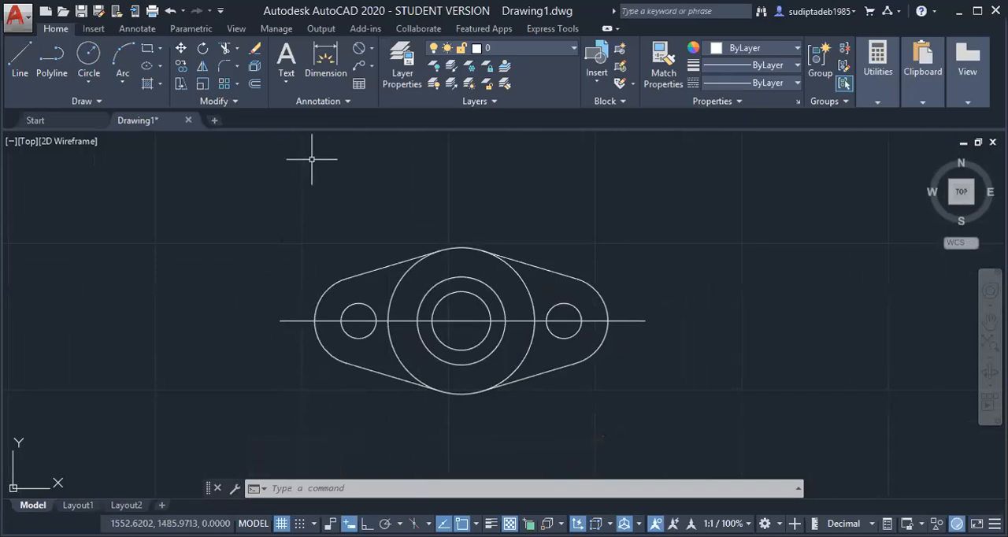
Draw a vertical line about 16 mm long downward from the horizontal centreline, just left of the outline, with Ortho on
{"action": "scroll", "coordinate": [308, 307], "scroll_direction": "up", "scroll_amount": 4}
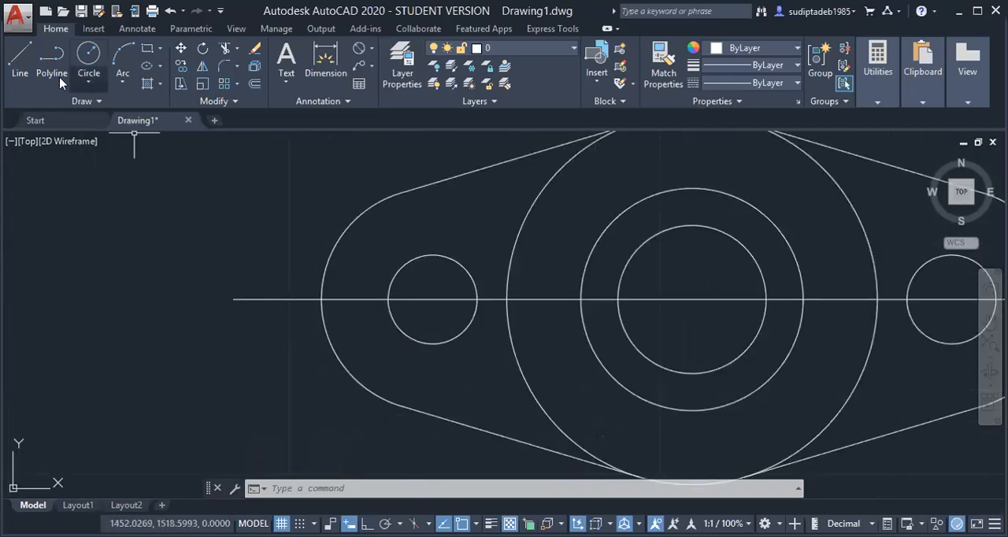
{"action": "left_click", "coordinate": [21, 63]}
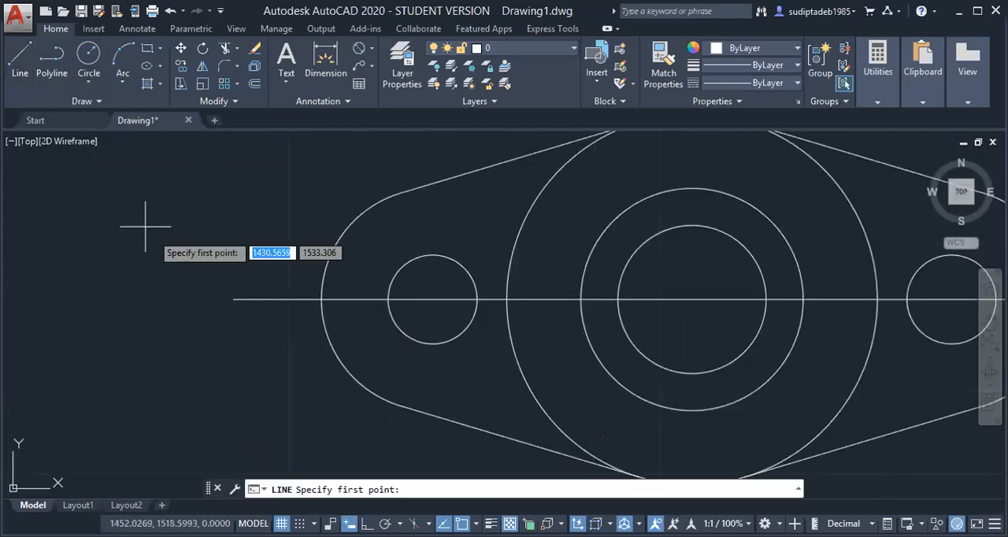
{"action": "left_click", "coordinate": [274, 299]}
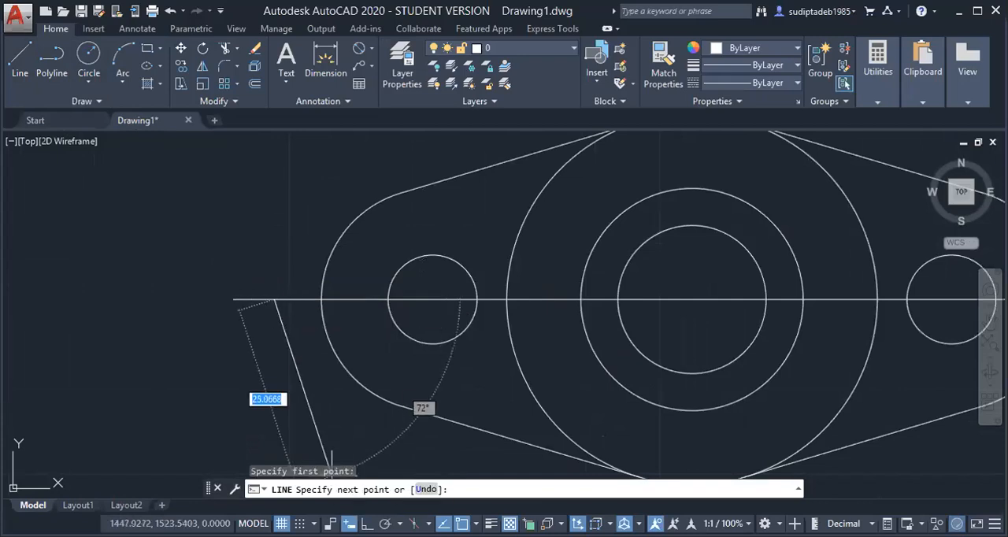
{"action": "key", "text": "F8"}
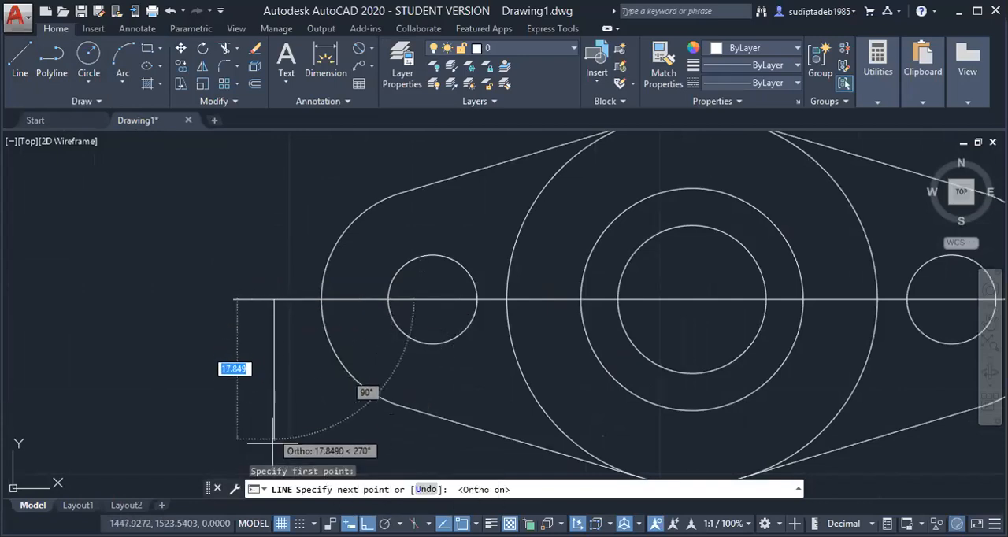
{"action": "left_click", "coordinate": [274, 418]}
{"action": "key", "text": "Escape"}
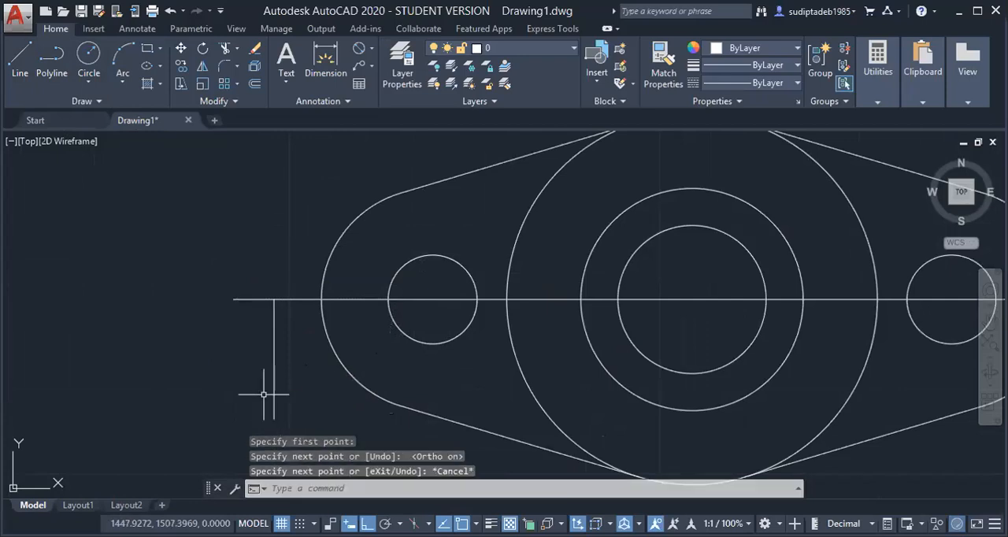
Try to draw a short slanted arrowhead line from the upper end of the vertical line with Ortho off
{"action": "key", "text": "Return"}
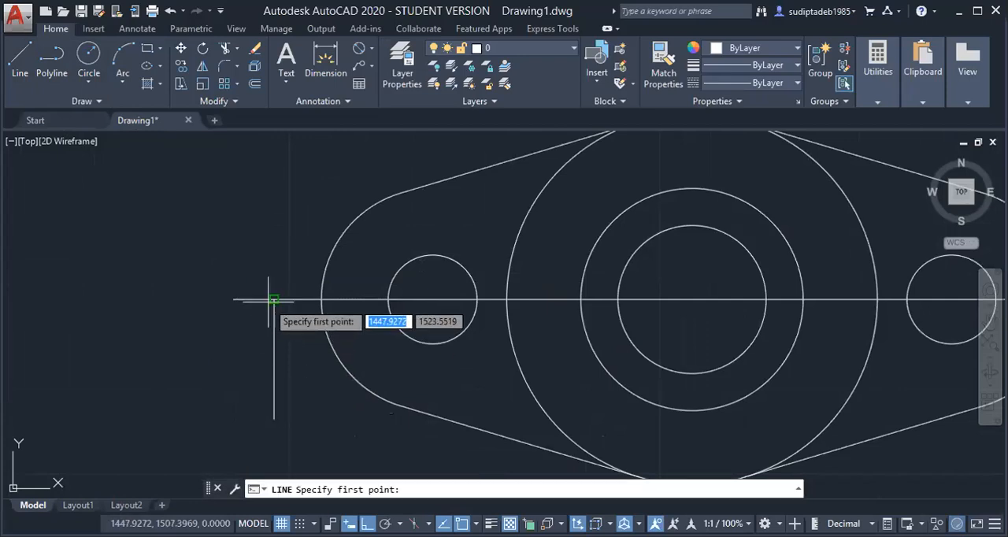
{"action": "left_click", "coordinate": [272, 298]}
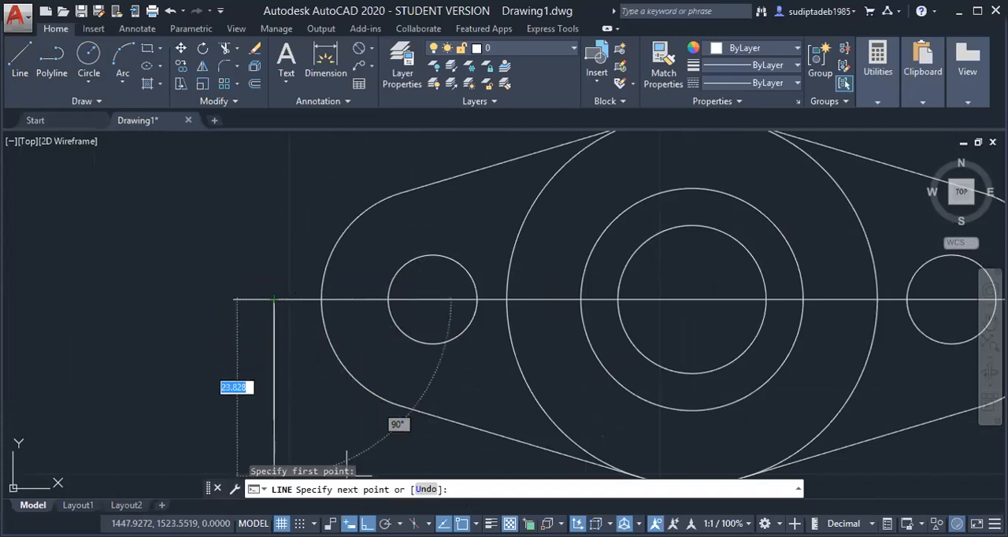
{"action": "key", "text": "F8"}
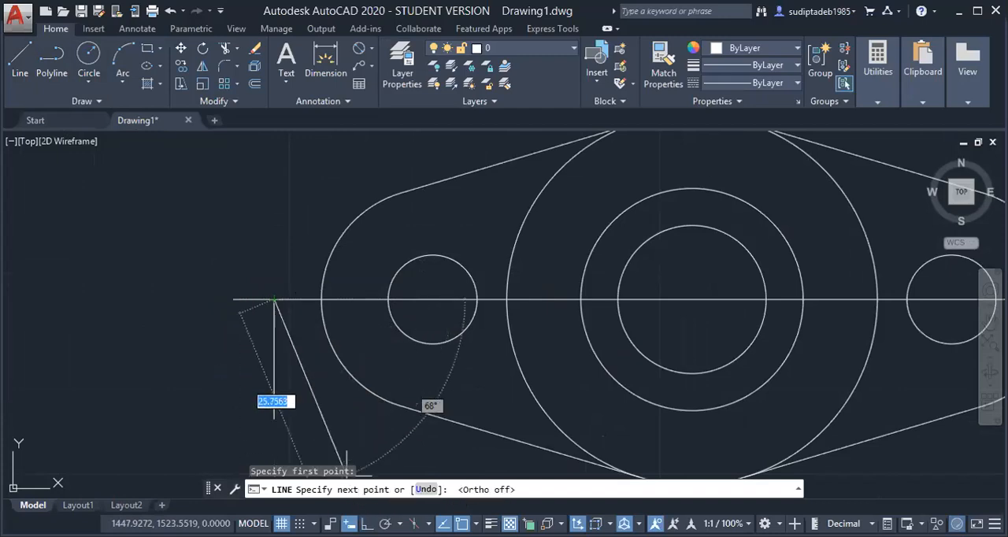
{"action": "left_click", "coordinate": [270, 320]}
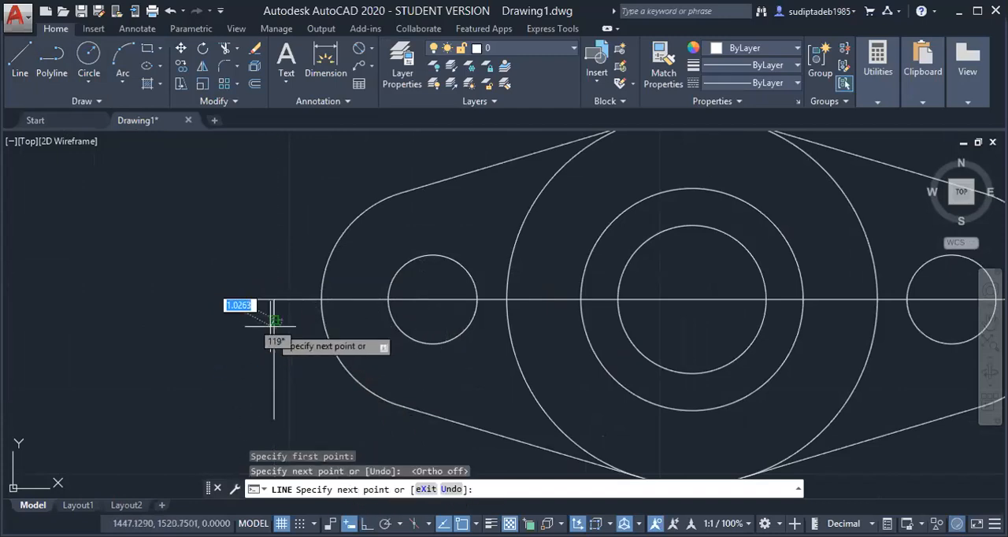
{"action": "key", "text": "Escape"}
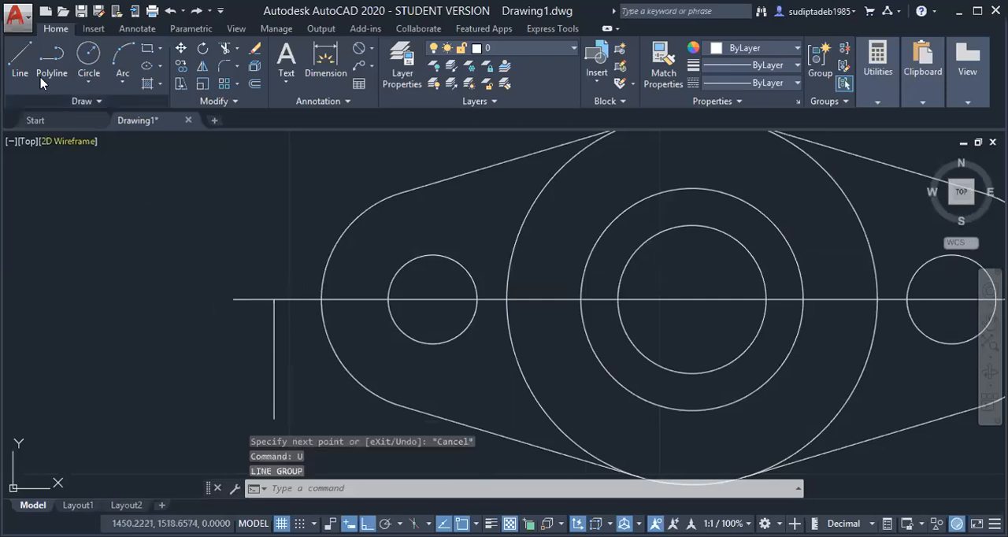
Draw a slanted line about 2.1 mm long, down and left from the vertical line's upper end, with Ortho off
{"action": "left_click", "coordinate": [19, 59]}
{"action": "scroll", "coordinate": [260, 337], "scroll_direction": "up", "scroll_amount": 3}
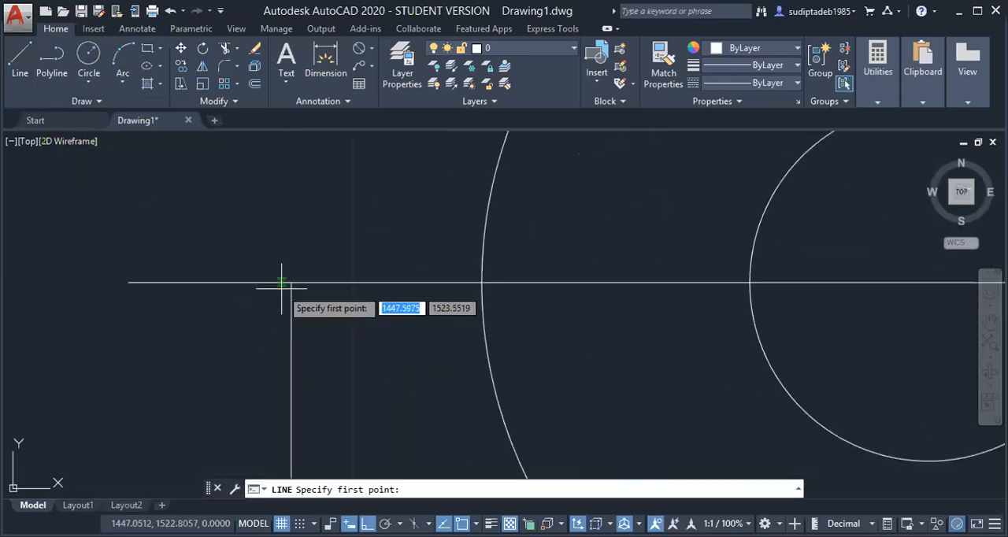
{"action": "left_click", "coordinate": [291, 282]}
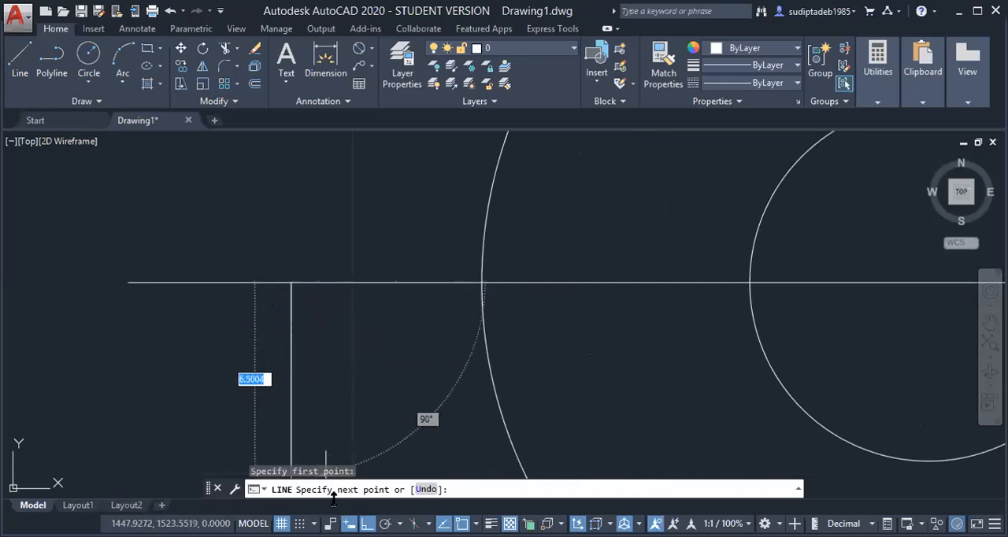
{"action": "key", "text": "F8"}
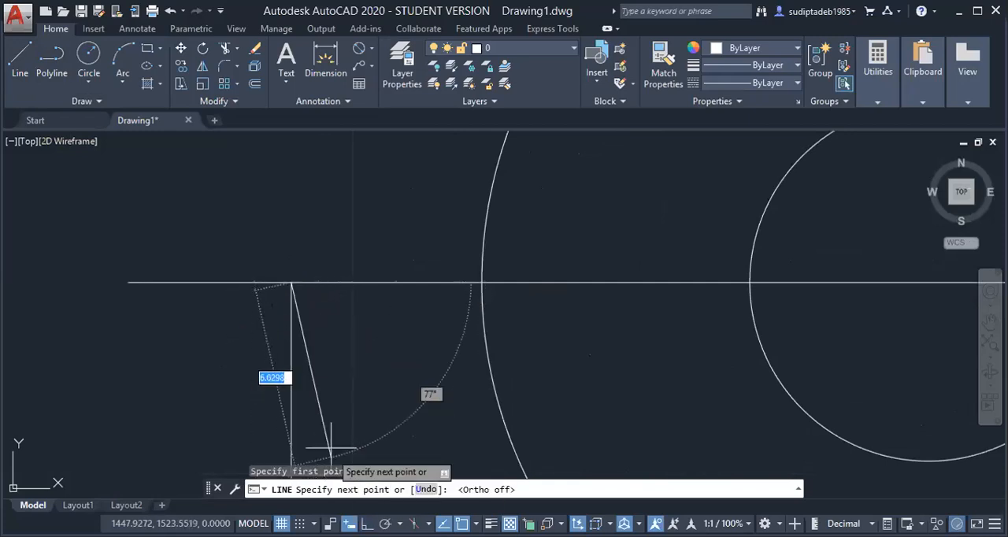
{"action": "left_click", "coordinate": [263, 336]}
{"action": "key", "text": "Escape"}
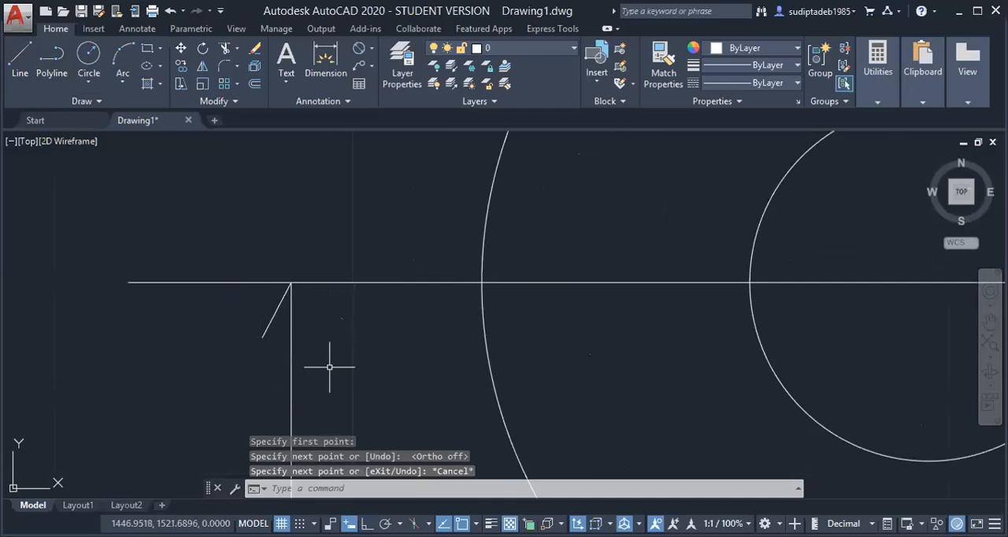
Mirror the short slanted line about the vertical line, keeping the source object, to complete the arrowhead
{"action": "type", "text": "mi"}
{"action": "key", "text": "Return"}
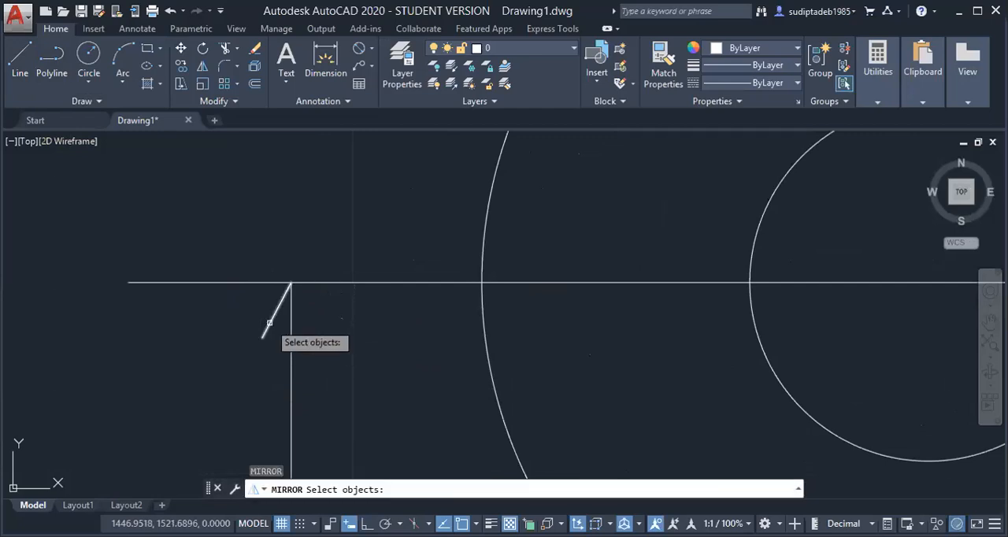
{"action": "left_click", "coordinate": [270, 326]}
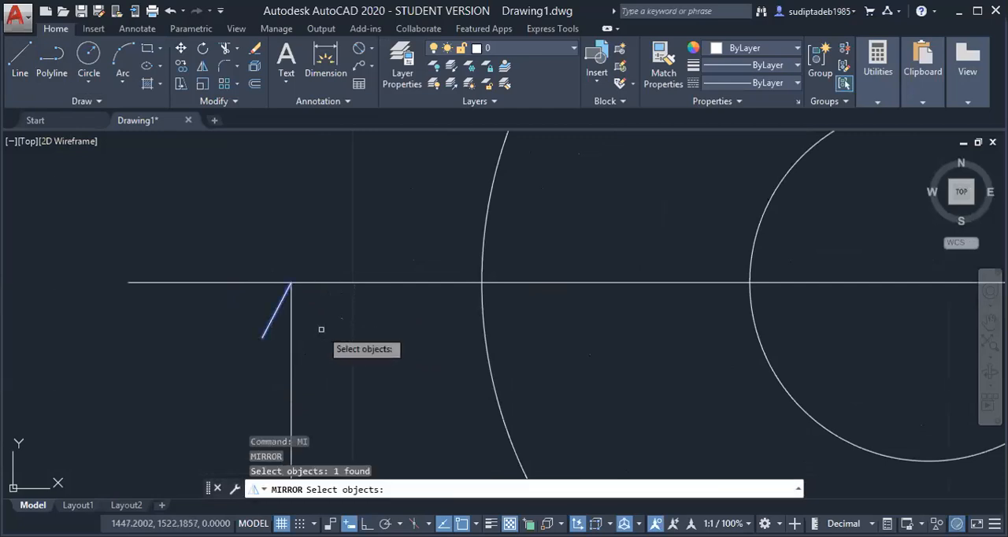
{"action": "key", "text": "Return"}
{"action": "left_click", "coordinate": [291, 282]}
{"action": "left_click", "coordinate": [291, 351]}
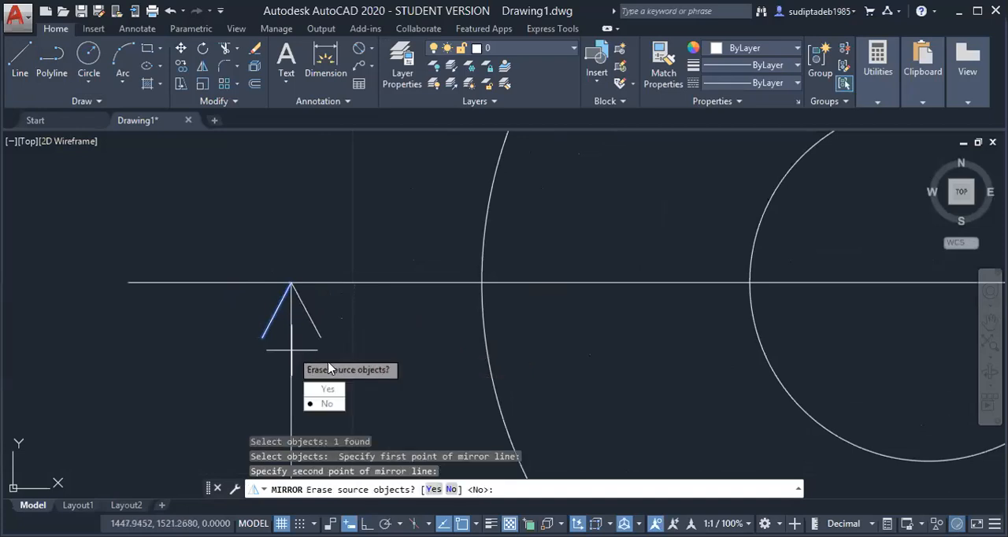
{"action": "key", "text": "Return"}
{"action": "scroll", "coordinate": [295, 305], "scroll_direction": "down", "scroll_amount": 8}
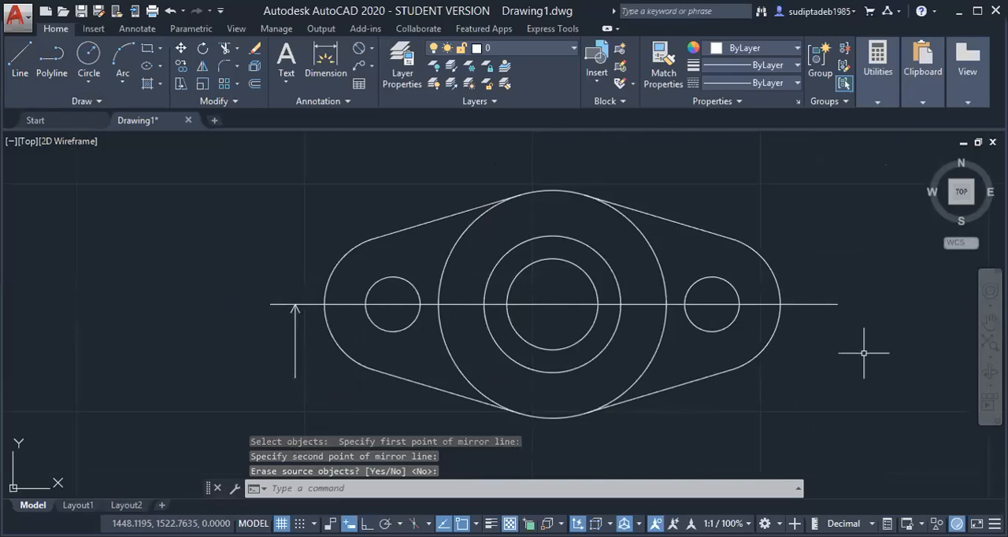
{"action": "key", "text": "Escape"}
{"action": "key", "text": "Escape"}
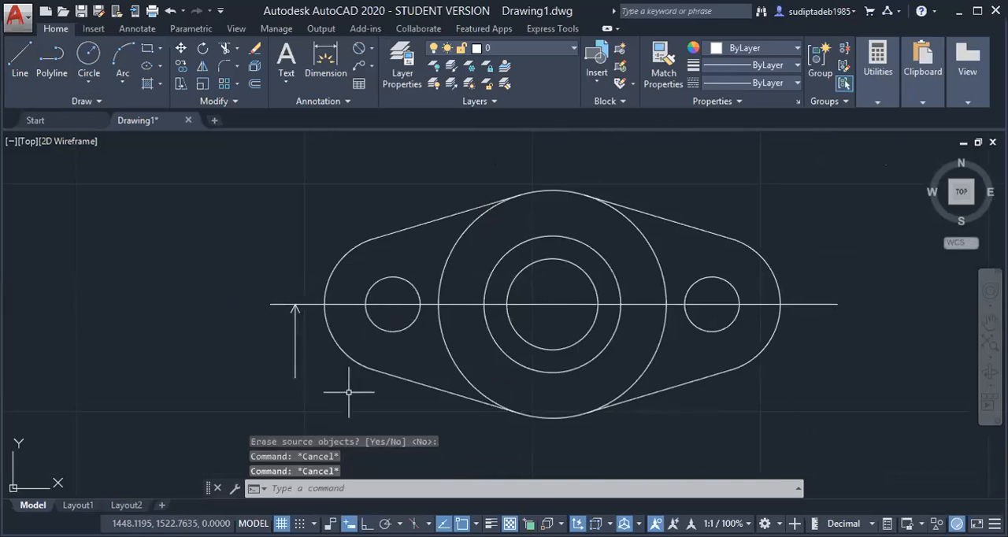
Copy the whole arrow about 113 mm to the right along the horizontal centreline, just past the outline, with Ortho on
{"action": "type", "text": "COPY"}
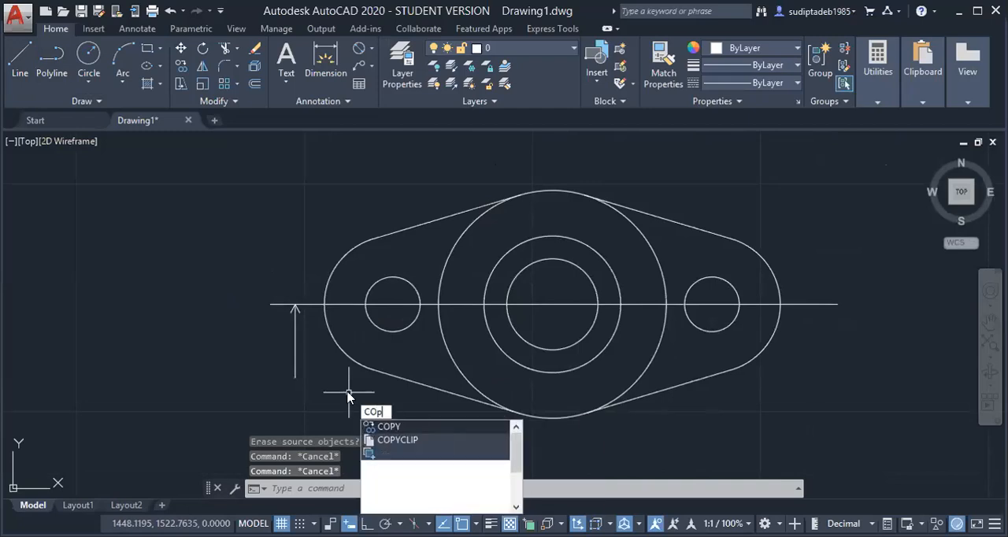
{"action": "left_click", "coordinate": [386, 428]}
{"action": "scroll", "coordinate": [299, 325], "scroll_direction": "up", "scroll_amount": 10}
{"action": "mouse_move", "coordinate": [299, 194]}
{"action": "left_mouse_down"}
{"action": "mouse_move", "coordinate": [181, 189]}
{"action": "mouse_move", "coordinate": [165, 240]}
{"action": "left_mouse_up"}
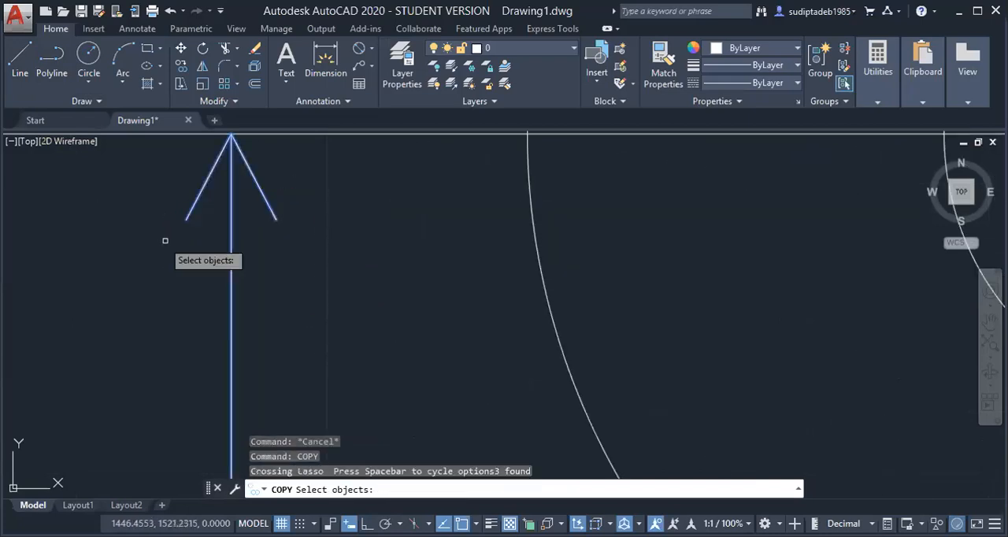
{"action": "key", "text": "Return"}
{"action": "scroll", "coordinate": [272, 272], "scroll_direction": "down", "scroll_amount": 8}
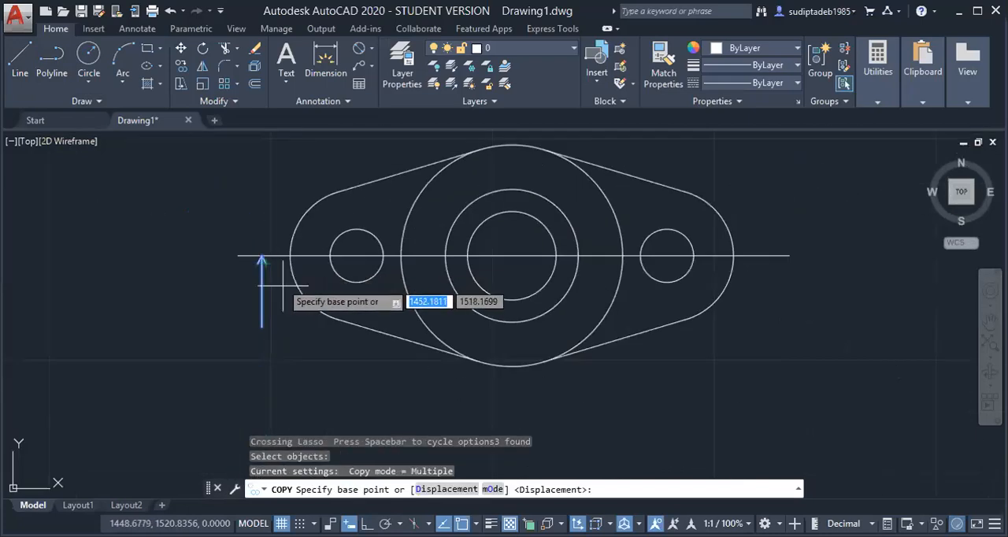
{"action": "left_click", "coordinate": [349, 523]}
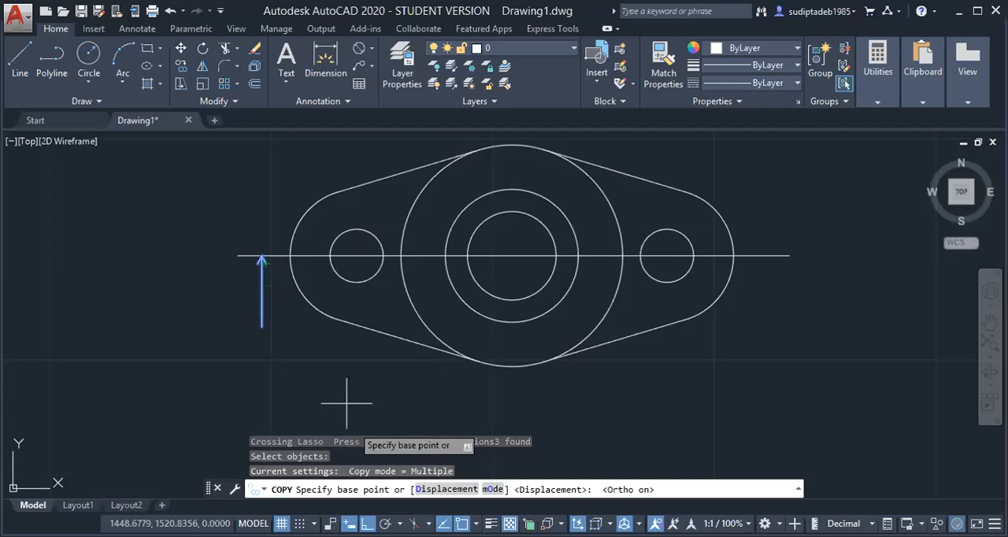
{"action": "left_click", "coordinate": [262, 256]}
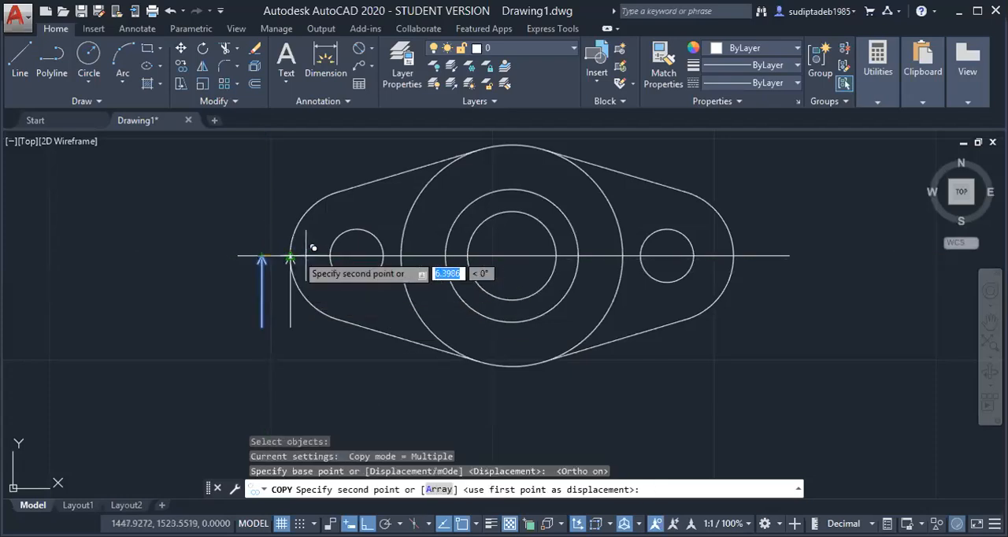
{"action": "left_click", "coordinate": [762, 276]}
{"action": "key", "text": "Escape"}
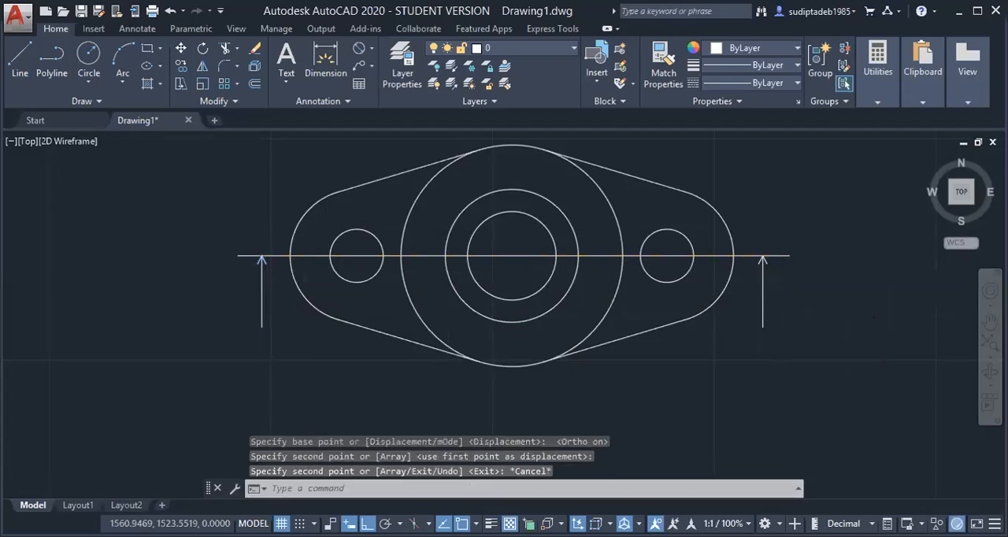
Draw a horizontal line about 246 mm long just above the flange, extending past both sides of the outline
{"action": "scroll", "coordinate": [780, 332], "scroll_direction": "down", "scroll_amount": 4}
{"action": "scroll", "coordinate": [803, 367], "scroll_direction": "up", "scroll_amount": 2}
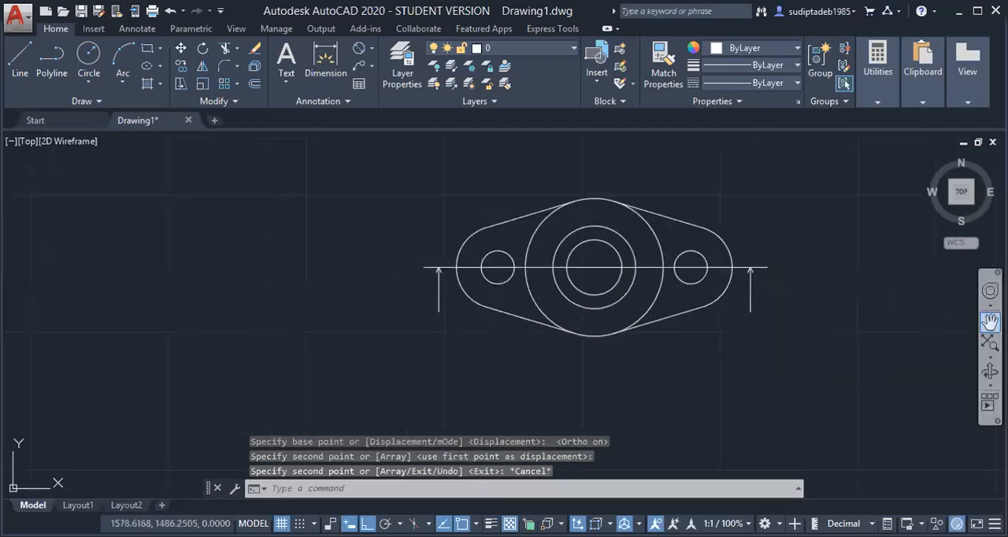
{"action": "left_click", "coordinate": [990, 321]}
{"action": "mouse_move", "coordinate": [767, 326]}
{"action": "left_mouse_down"}
{"action": "mouse_move", "coordinate": [575, 386]}
{"action": "mouse_move", "coordinate": [531, 389]}
{"action": "left_mouse_up"}
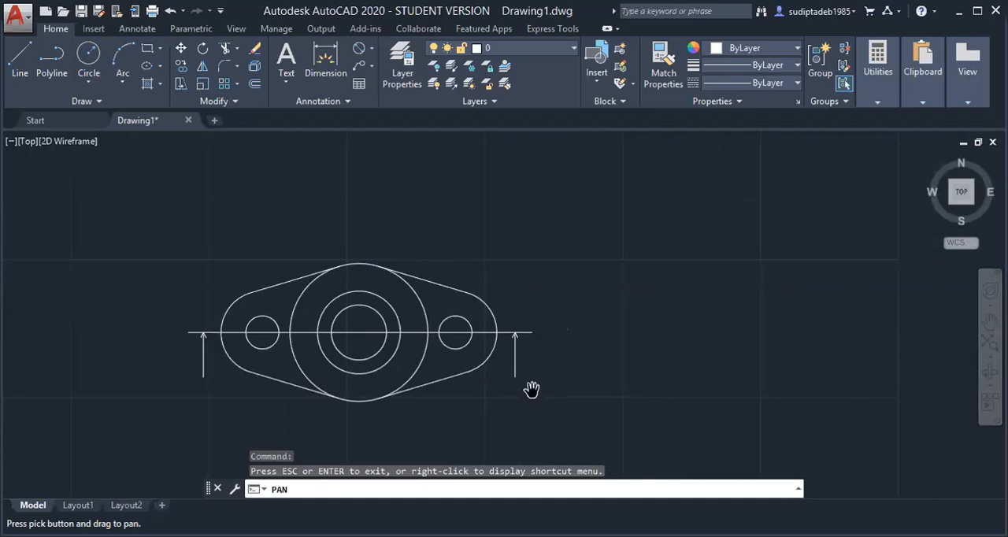
{"action": "key", "text": "Escape"}
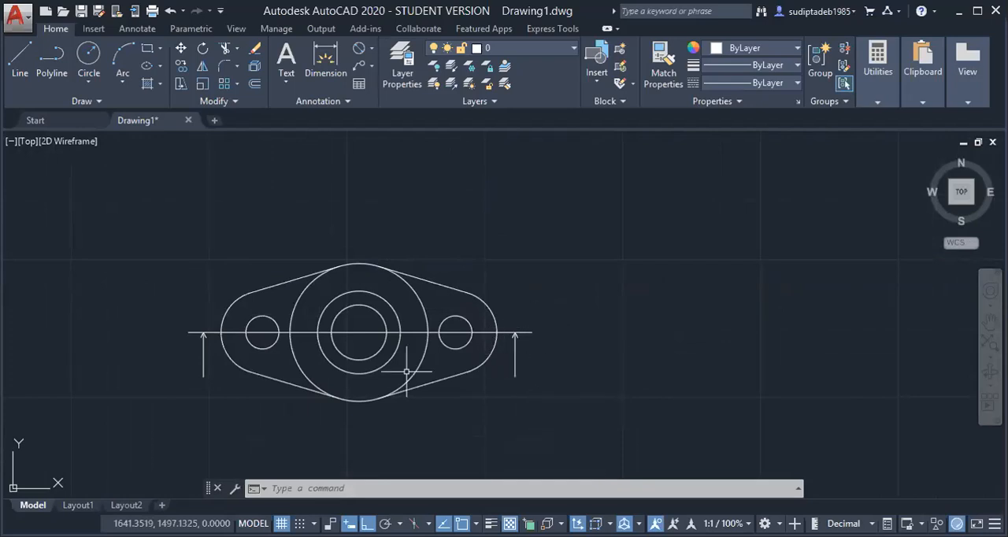
{"action": "left_click", "coordinate": [19, 70]}
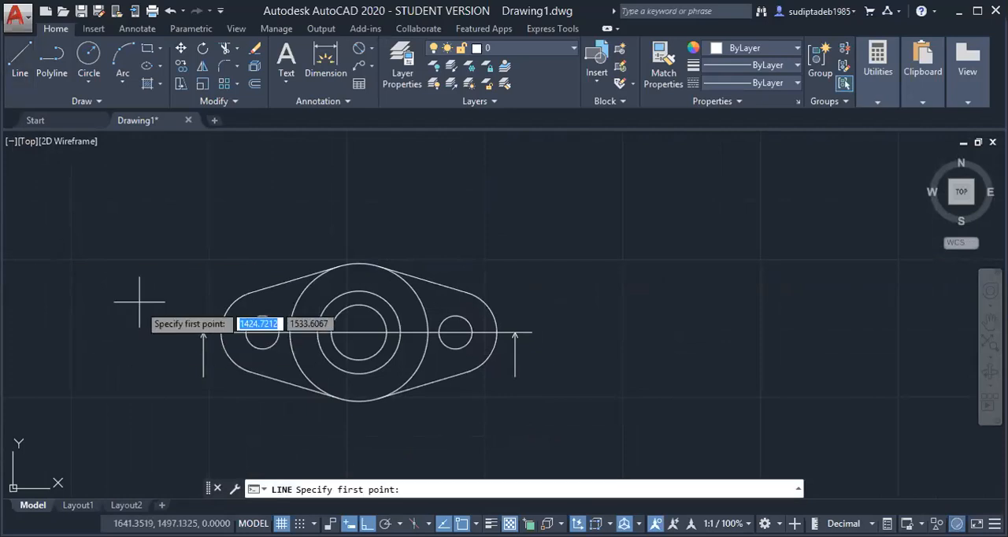
{"action": "left_click", "coordinate": [141, 242]}
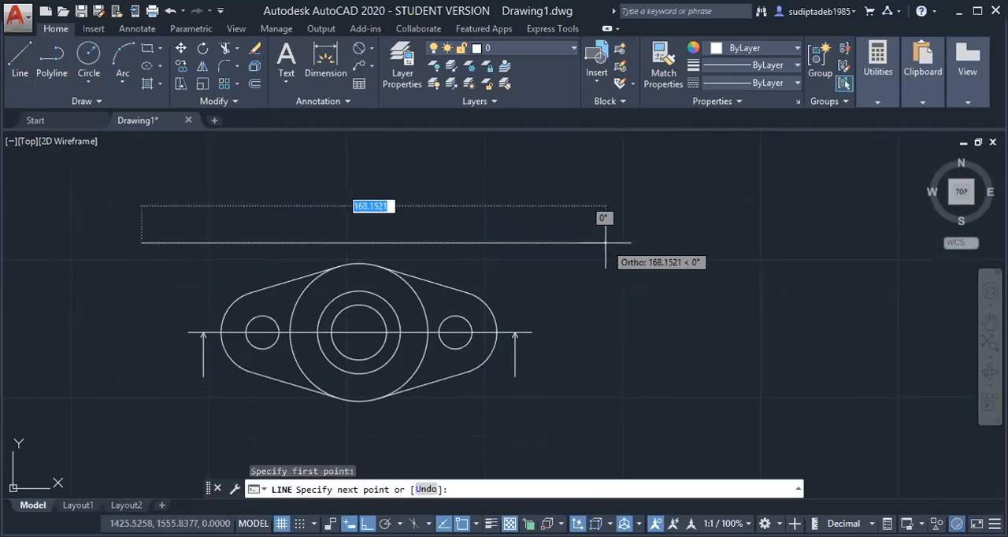
{"action": "left_click", "coordinate": [819, 243]}
{"action": "key", "text": "Escape"}
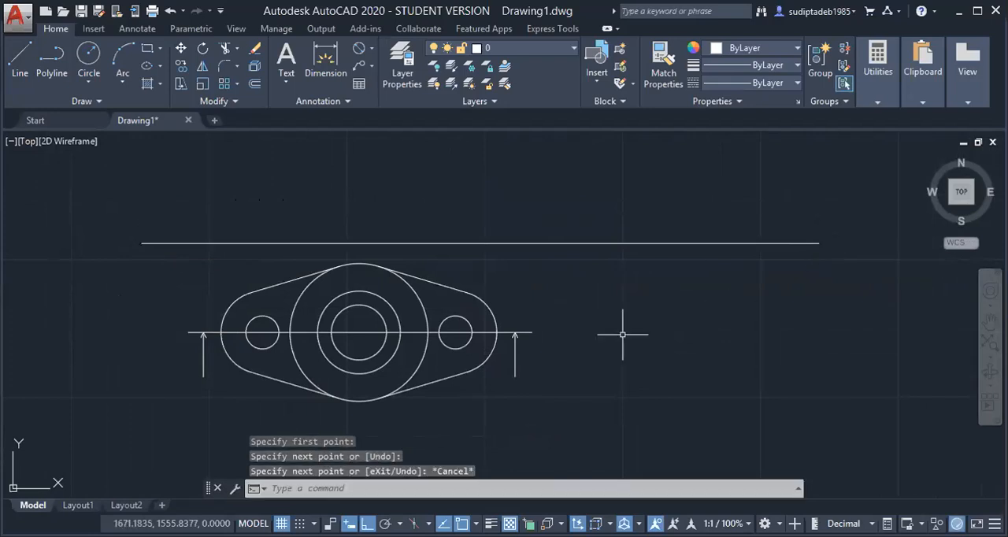
Draw a vertical line about 126 mm long upward from the outline's leftmost point on the centreline, crossing the horizontal line above the flange
{"action": "scroll", "coordinate": [639, 334], "scroll_direction": "down", "scroll_amount": 1}
{"action": "scroll", "coordinate": [652, 342], "scroll_direction": "down", "scroll_amount": 1}
{"action": "scroll", "coordinate": [652, 342], "scroll_direction": "up", "scroll_amount": 1}
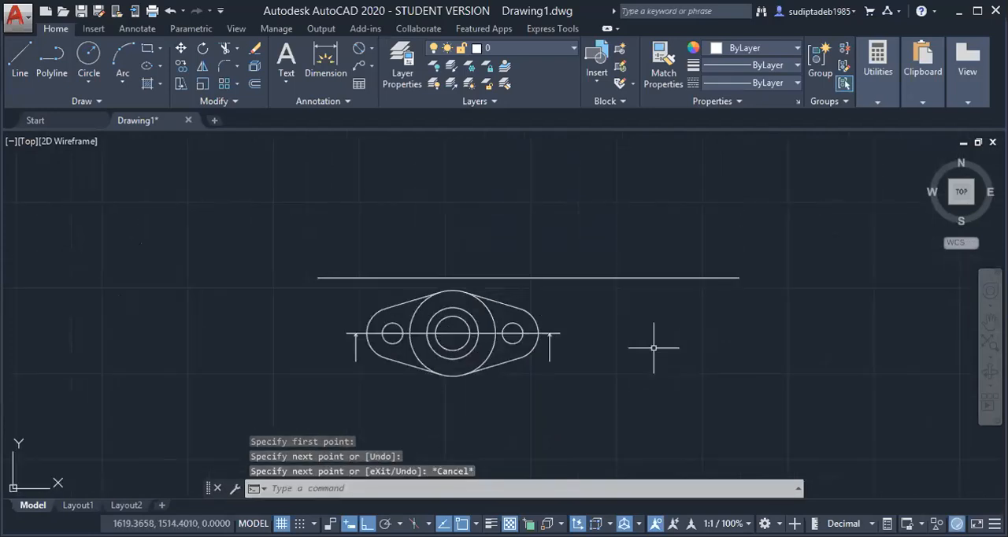
{"action": "left_click", "coordinate": [989, 321]}
{"action": "mouse_move", "coordinate": [687, 320]}
{"action": "left_mouse_down"}
{"action": "mouse_move", "coordinate": [650, 359]}
{"action": "mouse_move", "coordinate": [638, 359]}
{"action": "left_mouse_up"}
{"action": "key", "text": "Escape"}
{"action": "scroll", "coordinate": [371, 417], "scroll_direction": "up", "scroll_amount": 1}
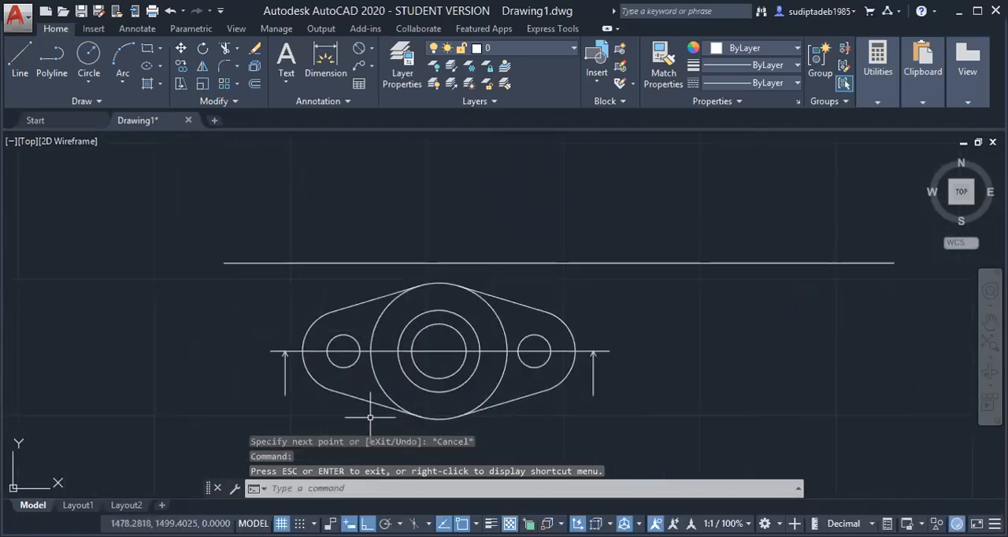
{"action": "left_click", "coordinate": [28, 73]}
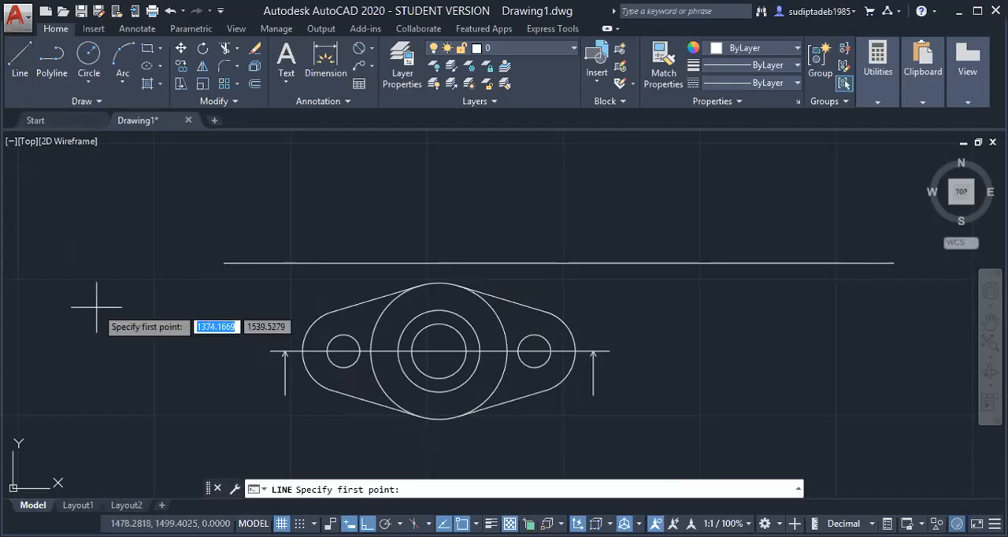
{"action": "left_click", "coordinate": [303, 351]}
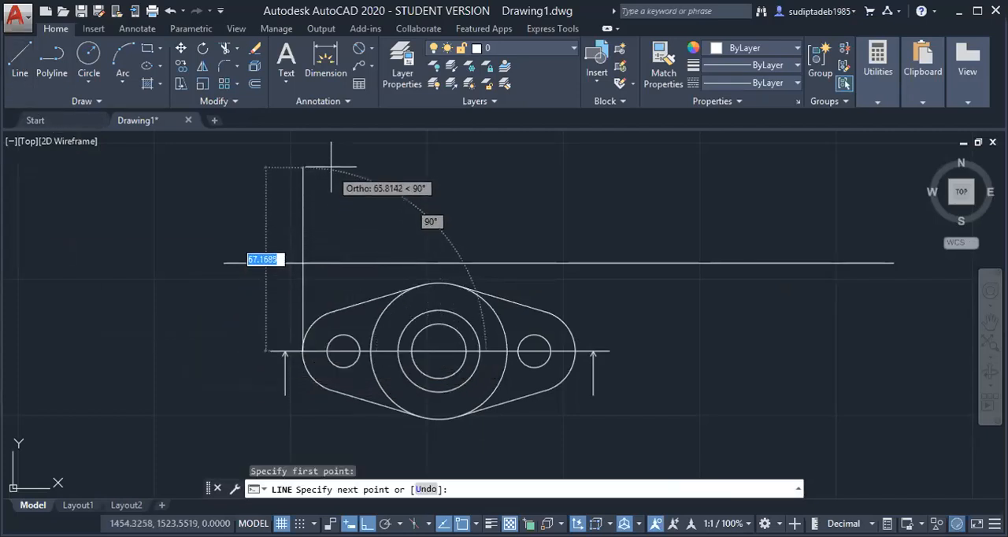
{"action": "scroll", "coordinate": [335, 168], "scroll_direction": "down", "scroll_amount": 4}
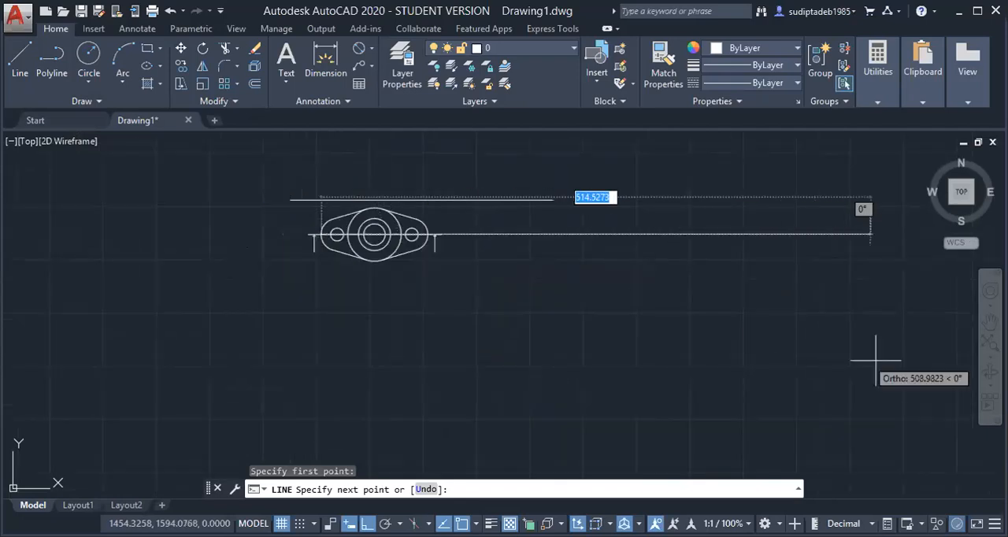
{"action": "left_click", "coordinate": [989, 321]}
{"action": "left_click_drag", "start_coordinate": [665, 307], "coordinate": [660, 444]}
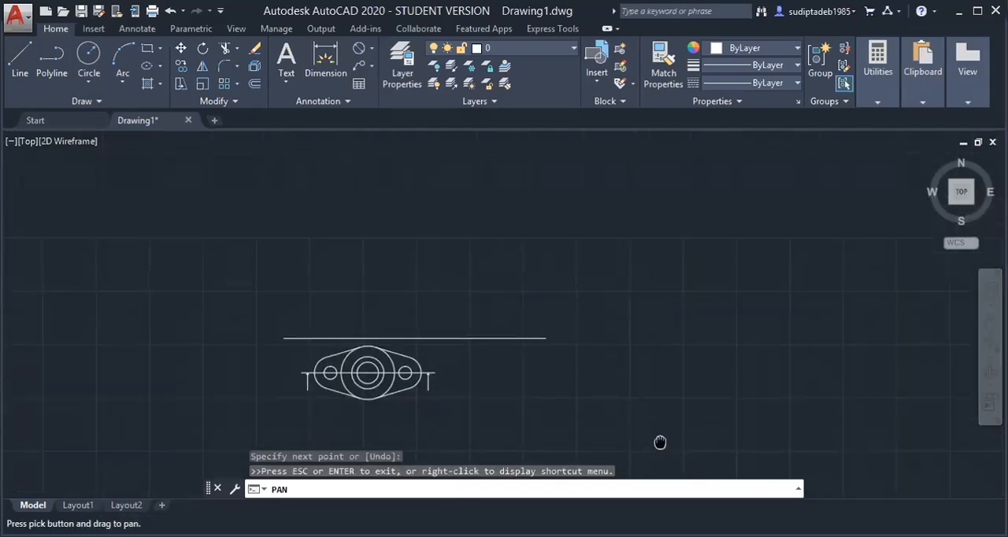
{"action": "right_click", "coordinate": [627, 366]}
{"action": "left_click", "coordinate": [656, 378]}
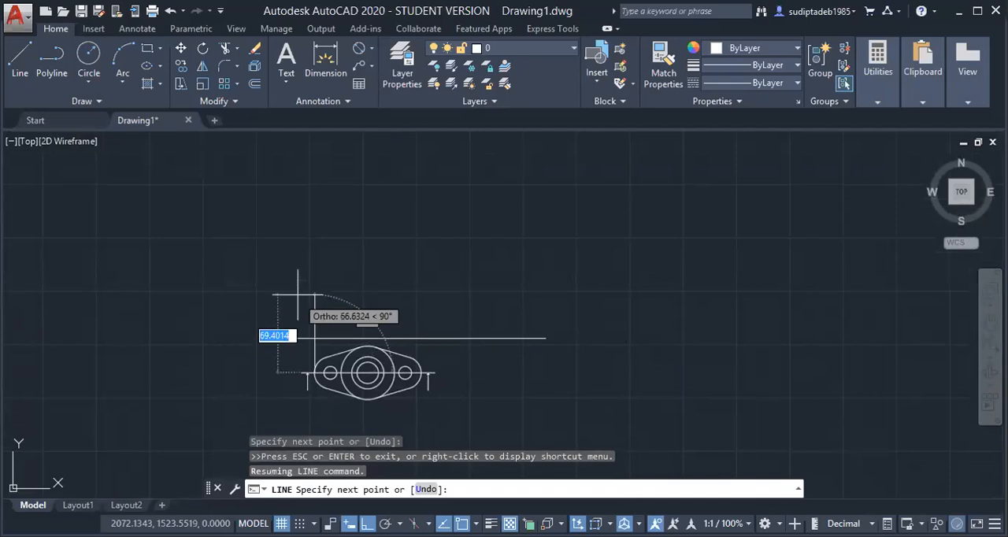
{"action": "left_click", "coordinate": [315, 237]}
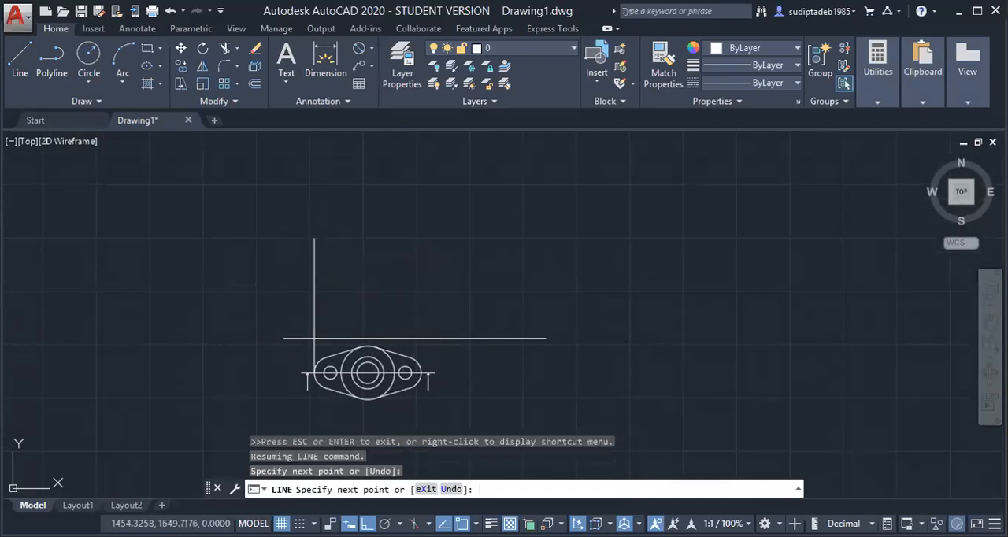
{"action": "key", "text": "Return"}
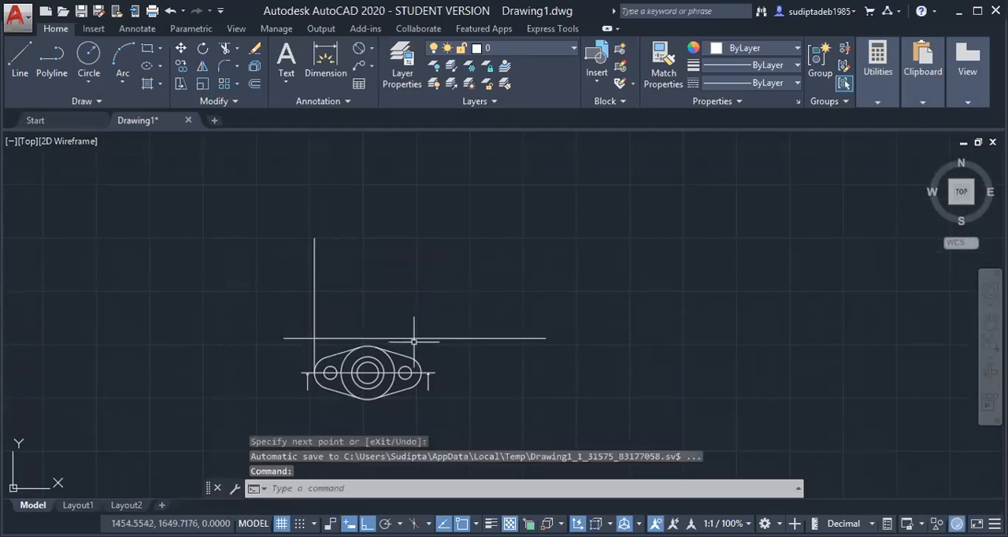
Draw a vertical line about 125 mm long upward from the outline's rightmost point on the centreline
{"action": "key", "text": "Return"}
{"action": "left_click", "coordinate": [422, 370]}
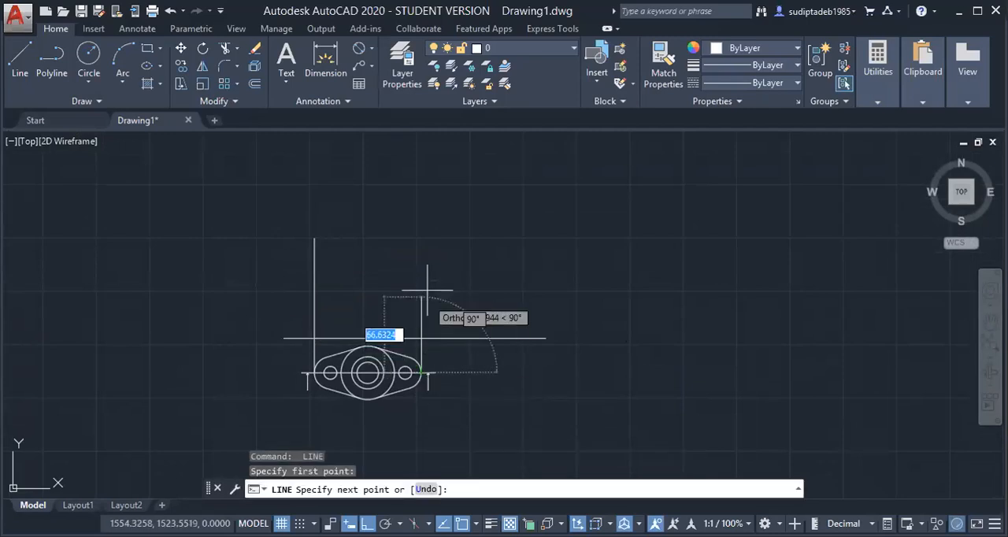
{"action": "left_click", "coordinate": [425, 243]}
{"action": "key", "text": "Return"}
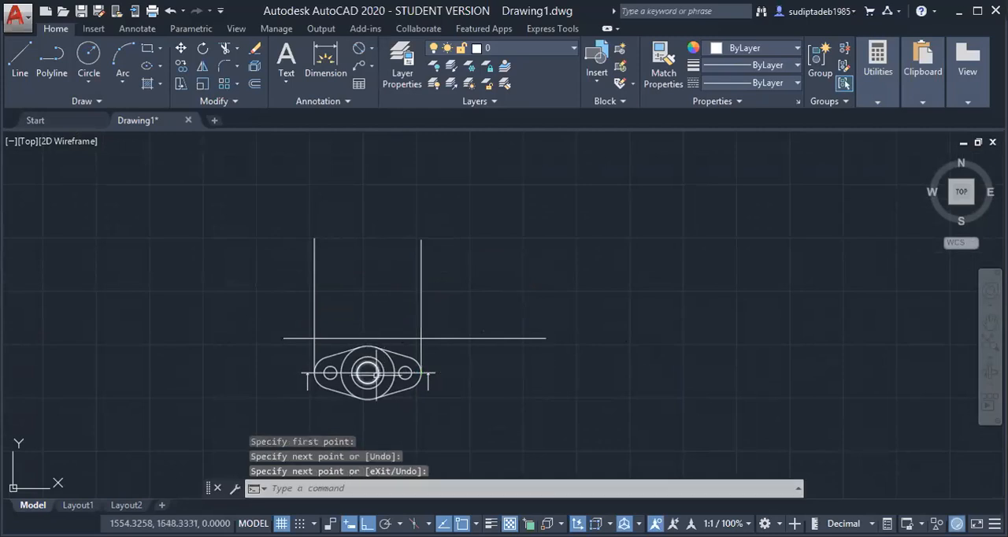
Turn on the Center object snap for picking circle centres
{"action": "scroll", "coordinate": [368, 366], "scroll_direction": "up", "scroll_amount": 4}
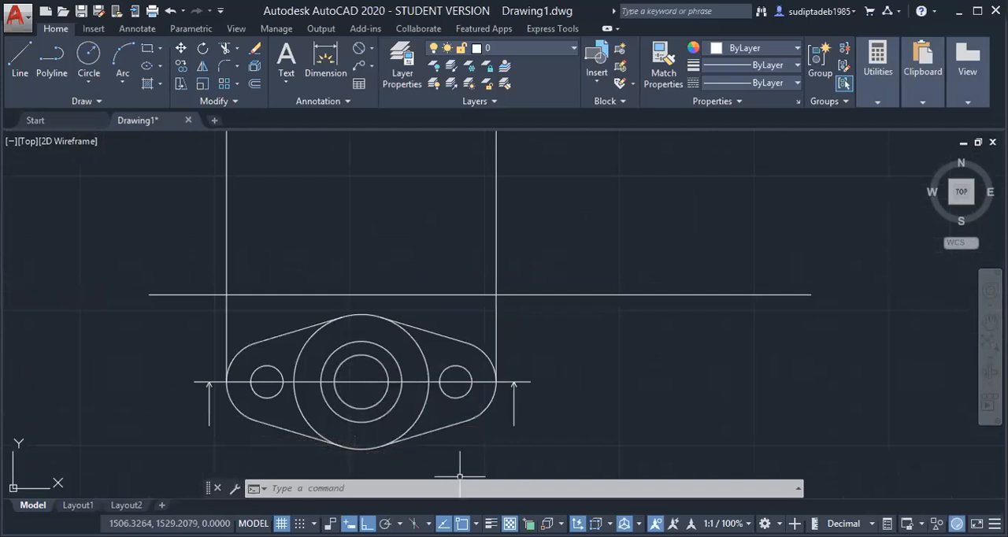
{"action": "left_click", "coordinate": [476, 523]}
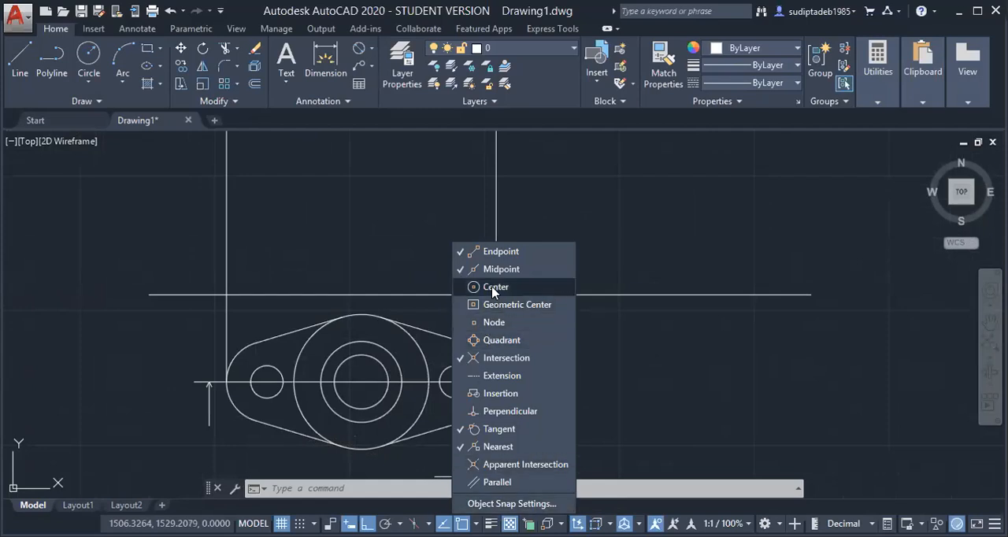
{"action": "type", "text": "l"}
{"action": "key", "text": "Return"}
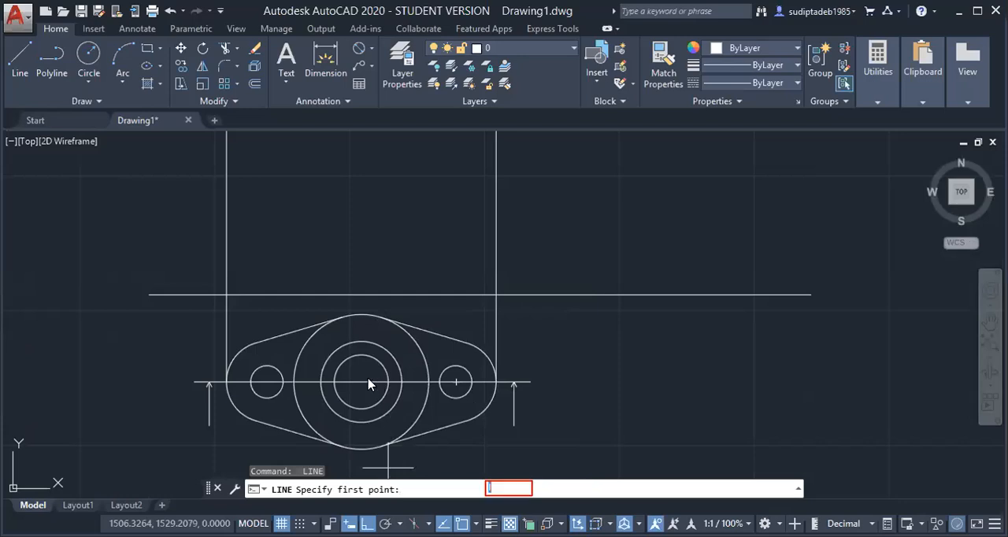
{"action": "key", "text": "Escape"}
{"action": "key", "text": "Escape"}
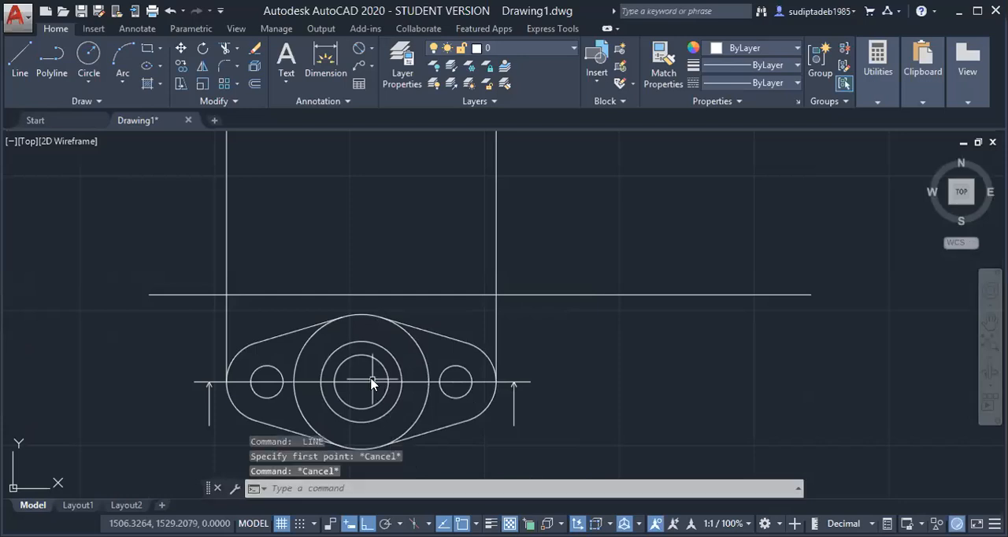
Draw a vertical line about 127 mm long upward from the centre of the flange's concentric circles
{"action": "type", "text": "l"}
{"action": "key", "text": "Return"}
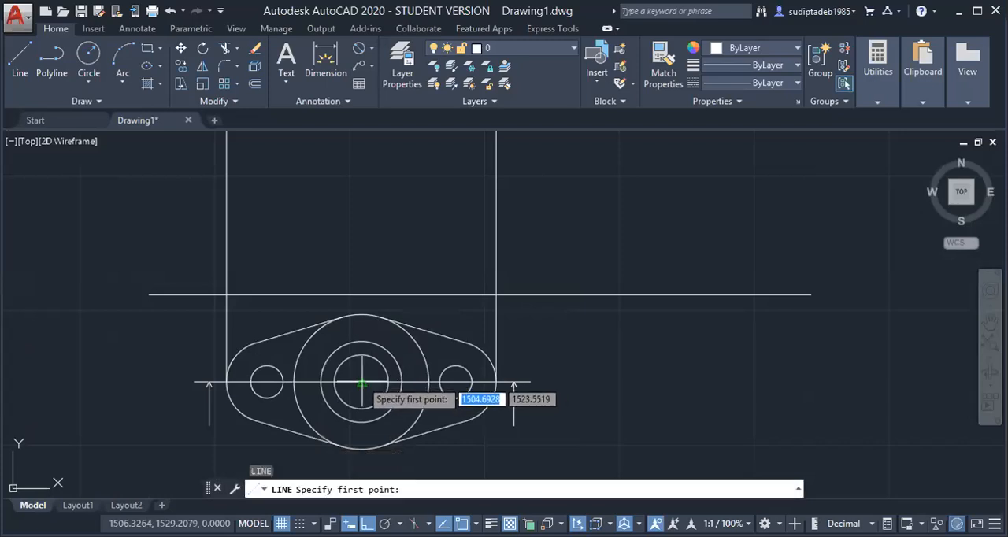
{"action": "left_click", "coordinate": [362, 382]}
{"action": "scroll", "coordinate": [362, 266], "scroll_direction": "down", "scroll_amount": 3}
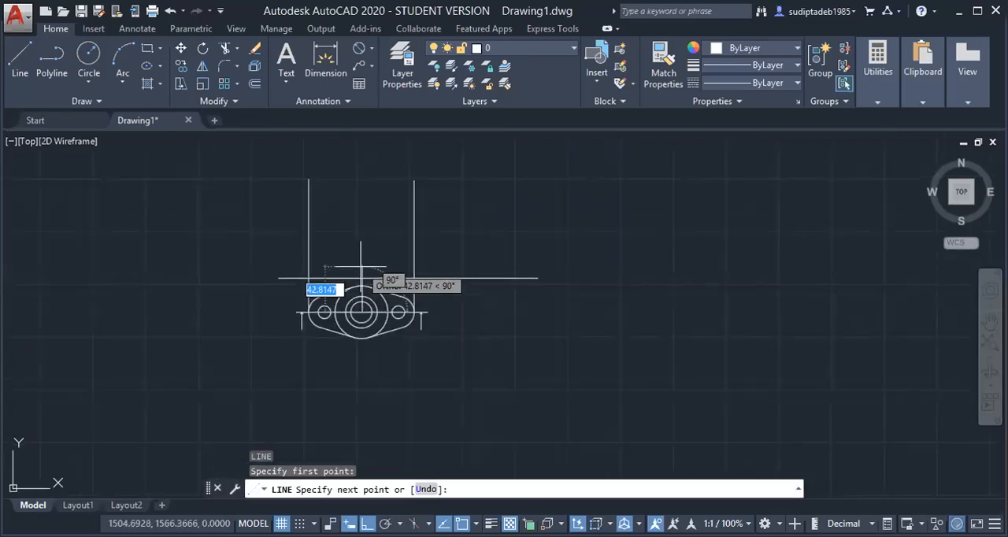
{"action": "left_click", "coordinate": [362, 179]}
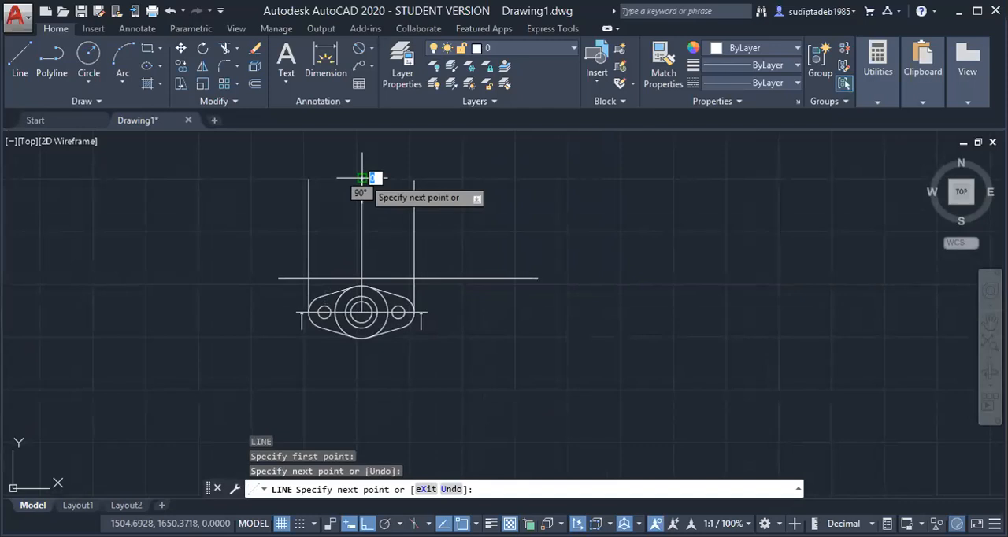
{"action": "key", "text": "Return"}
{"action": "scroll", "coordinate": [402, 297], "scroll_direction": "up", "scroll_amount": 2}
{"action": "scroll", "coordinate": [402, 297], "scroll_direction": "down", "scroll_amount": 2}
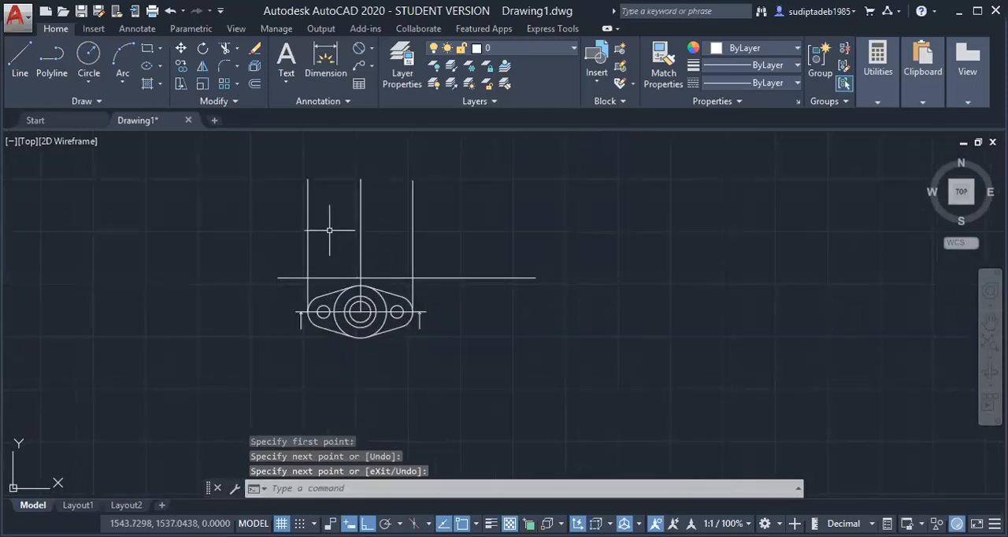
Draw a horizontal line about 100 mm long between the two outer vertical lines, slightly above the long horizontal line
{"action": "scroll", "coordinate": [335, 223], "scroll_direction": "up", "scroll_amount": 2}
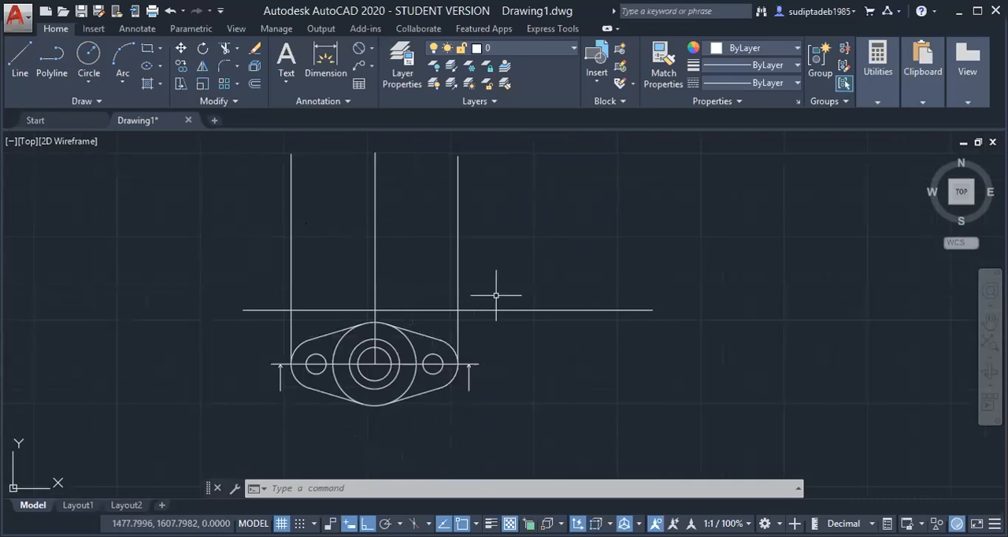
{"action": "scroll", "coordinate": [558, 262], "scroll_direction": "down", "scroll_amount": 2}
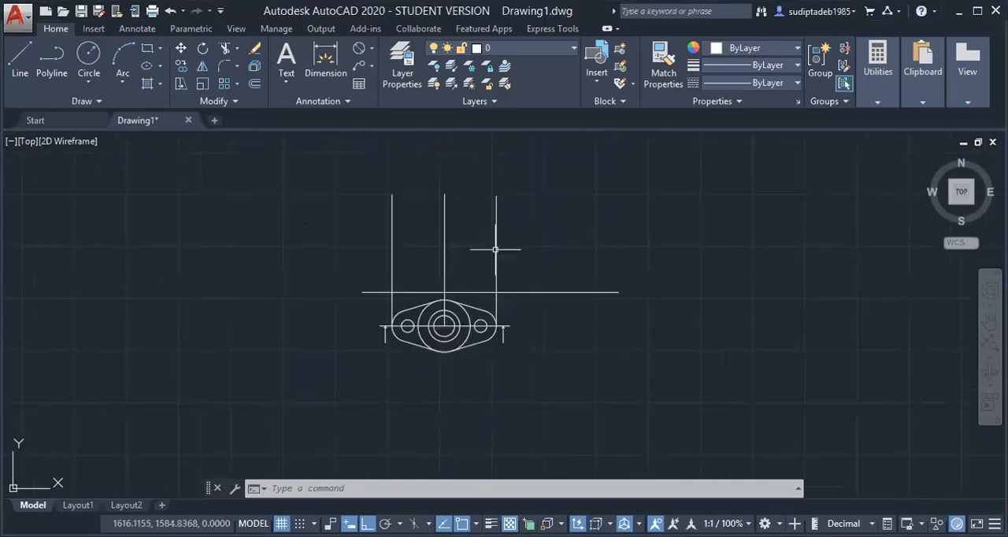
{"action": "scroll", "coordinate": [479, 218], "scroll_direction": "up", "scroll_amount": 2}
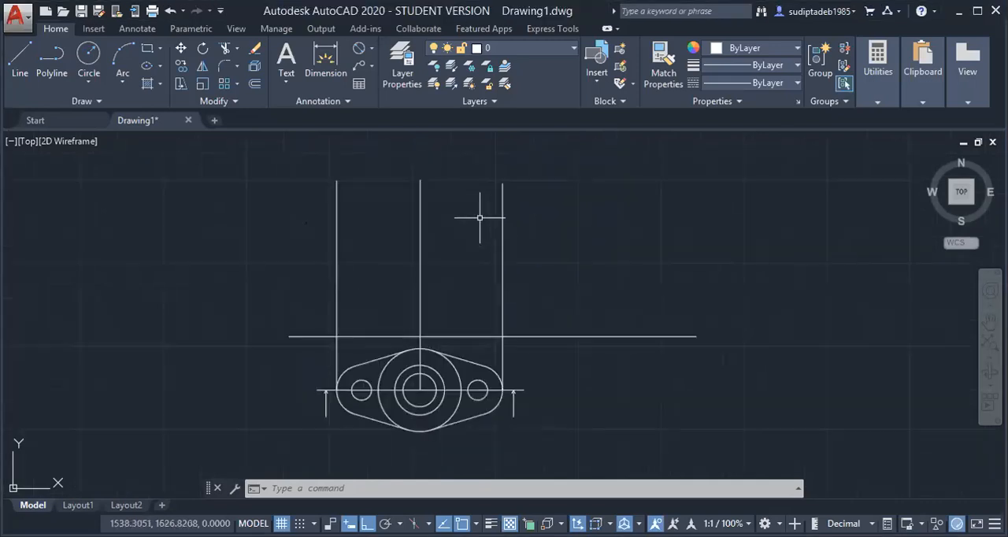
{"action": "left_click", "coordinate": [21, 71]}
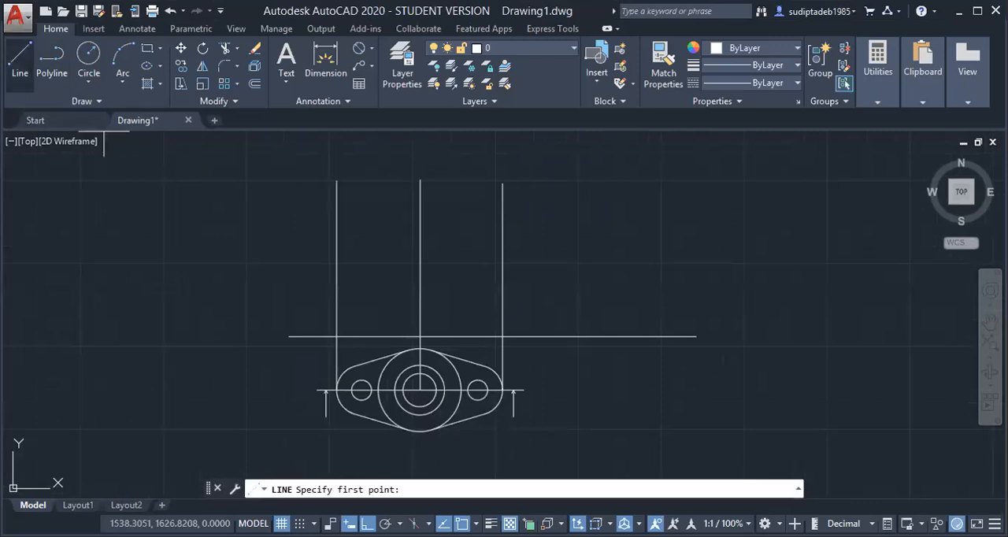
{"action": "left_click", "coordinate": [337, 314]}
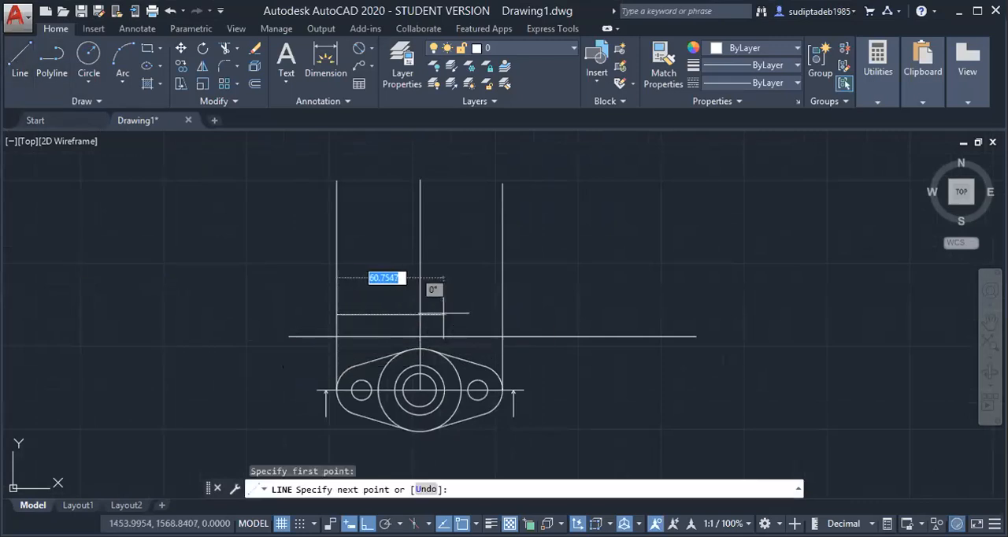
{"action": "left_click", "coordinate": [503, 314]}
{"action": "key", "text": "Escape"}
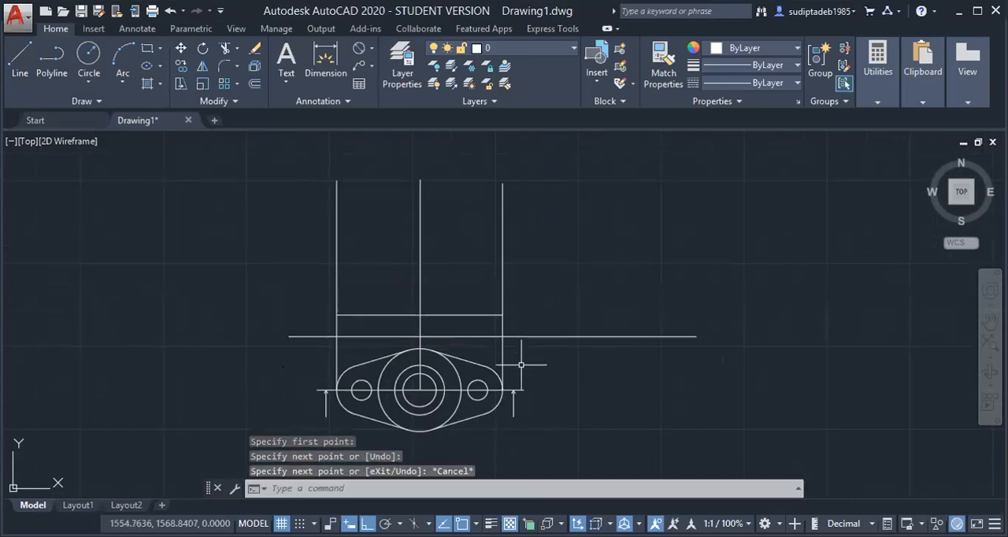
Trim the three vertical lines between the short horizontal line and the long horizontal line
{"action": "type", "text": "tr"}
{"action": "key", "text": "Return"}
{"action": "left_click_drag", "start_coordinate": [521, 323], "coordinate": [319, 321]}
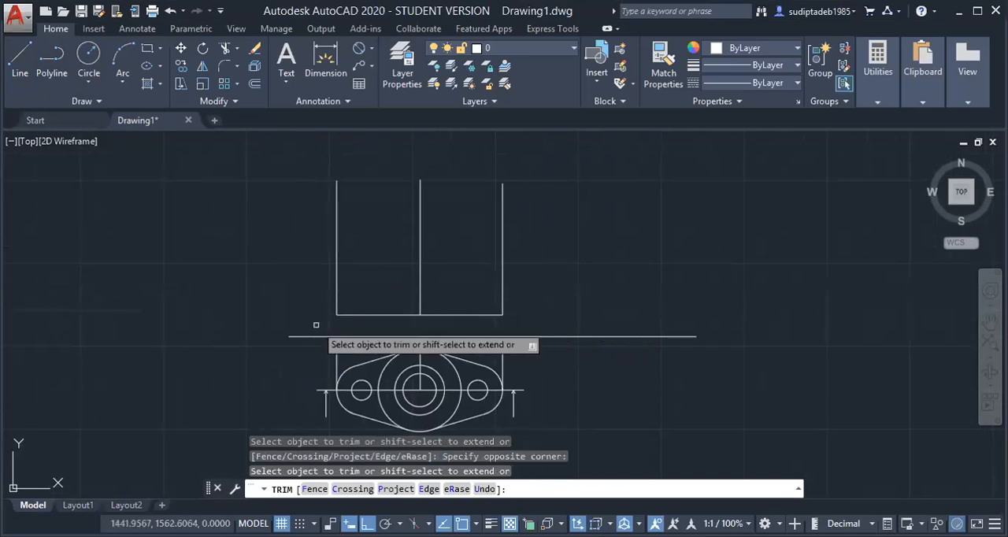
{"action": "key", "text": "Escape"}
Delete the three leftover vertical segments below the long horizontal line
{"action": "mouse_move", "coordinate": [521, 350]}
{"action": "left_mouse_down"}
{"action": "mouse_move", "coordinate": [477, 340]}
{"action": "mouse_move", "coordinate": [385, 346]}
{"action": "mouse_move", "coordinate": [406, 344]}
{"action": "left_mouse_up"}
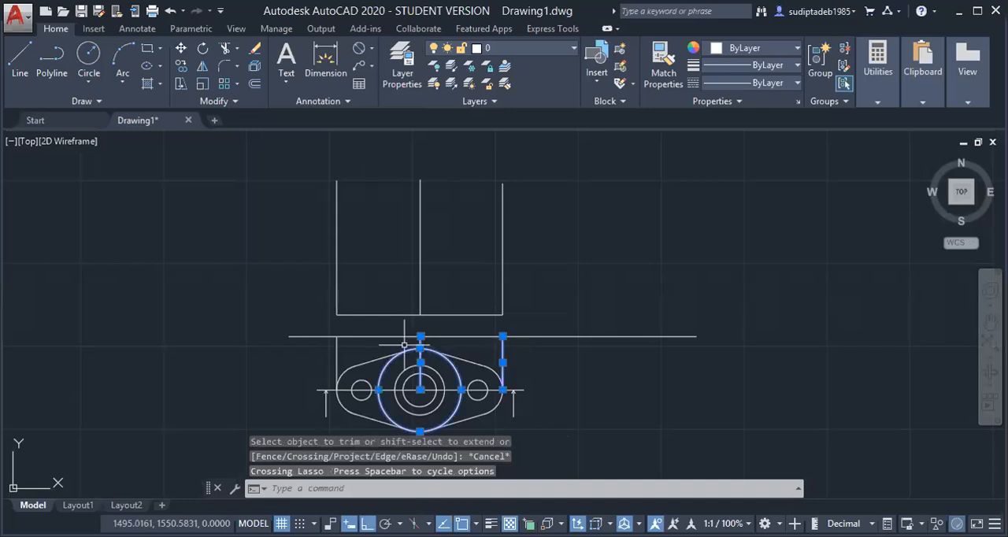
{"action": "key", "text": "Escape"}
{"action": "scroll", "coordinate": [404, 344], "scroll_direction": "up", "scroll_amount": 3}
{"action": "scroll", "coordinate": [404, 344], "scroll_direction": "up", "scroll_amount": 2}
{"action": "mouse_move", "coordinate": [831, 354]}
{"action": "left_mouse_down"}
{"action": "mouse_move", "coordinate": [483, 319]}
{"action": "mouse_move", "coordinate": [108, 337]}
{"action": "left_mouse_up"}
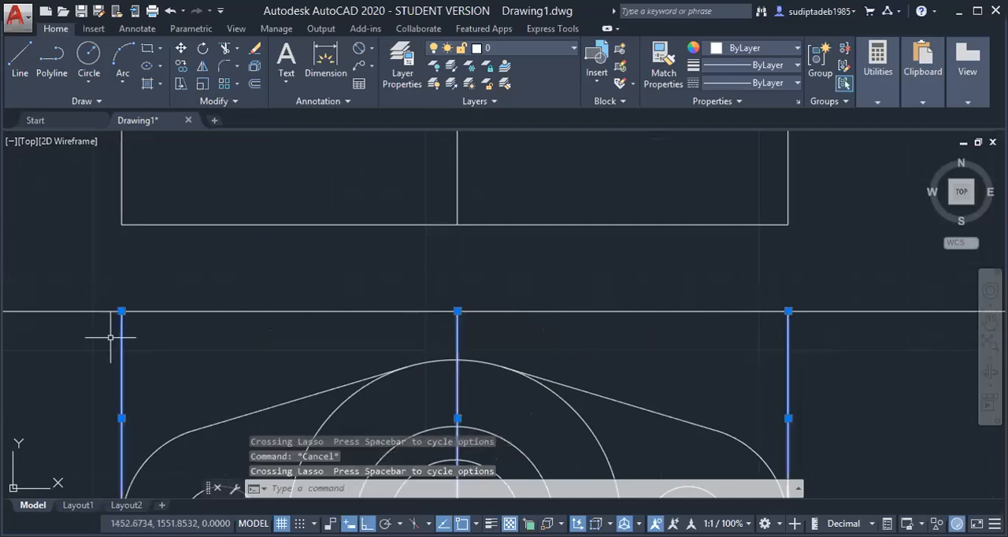
{"action": "key", "text": "Delete"}
{"action": "scroll", "coordinate": [180, 323], "scroll_direction": "down", "scroll_amount": 5}
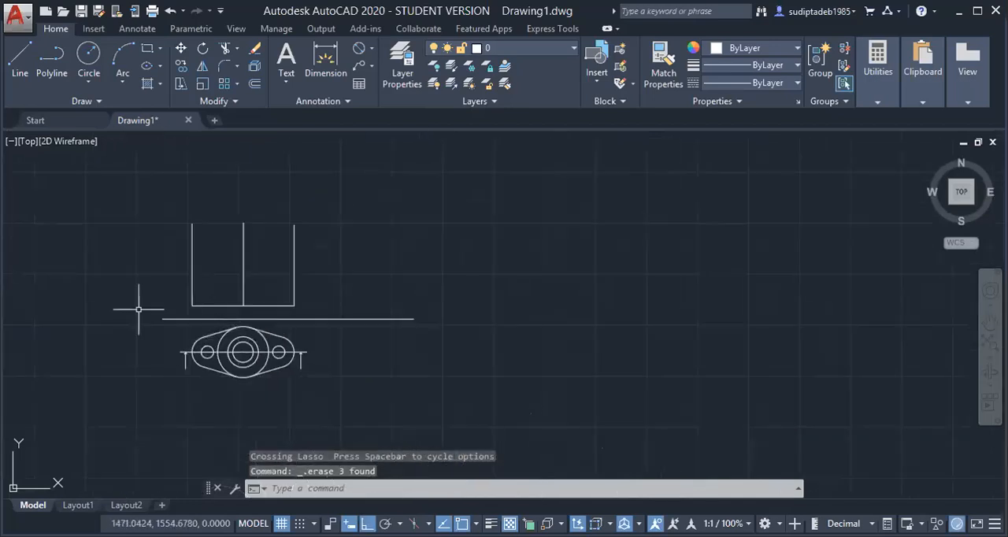
Consult the shaft support figure in Adobe Reader and, back in AutoCAD, offset the upper view's base line 10 mm upward
{"action": "scroll", "coordinate": [134, 283], "scroll_direction": "up", "scroll_amount": 3}
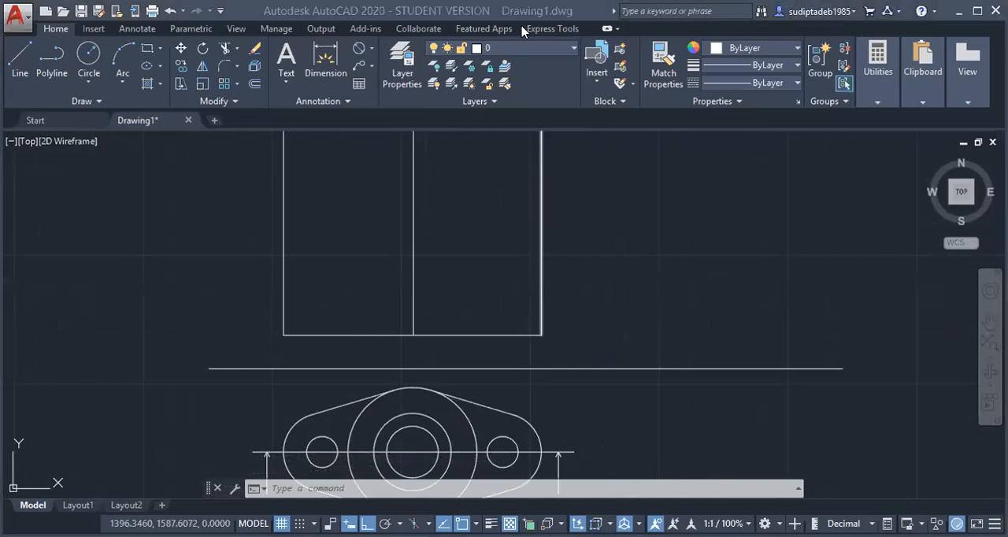
{"action": "key", "text": "alt+Tab"}
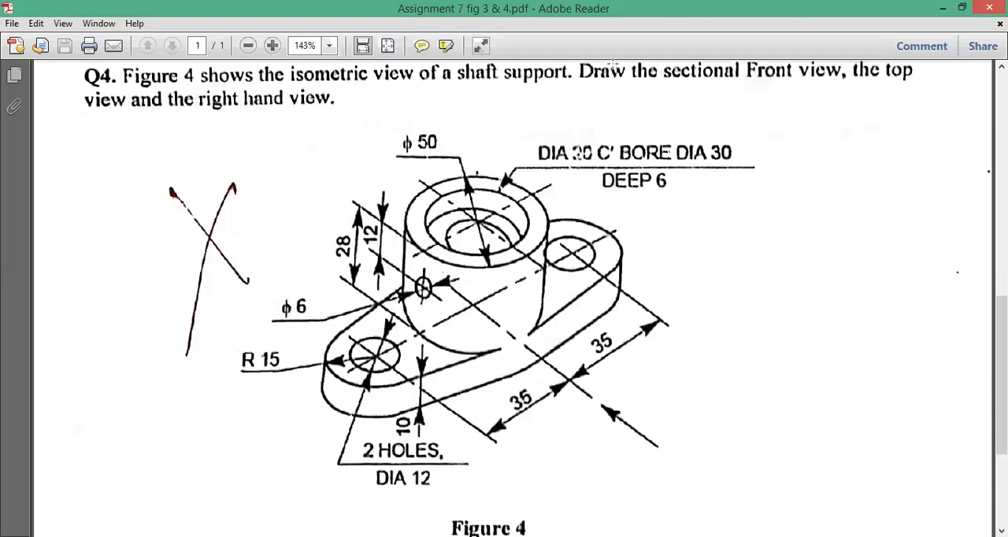
{"action": "key", "text": "alt+Tab"}
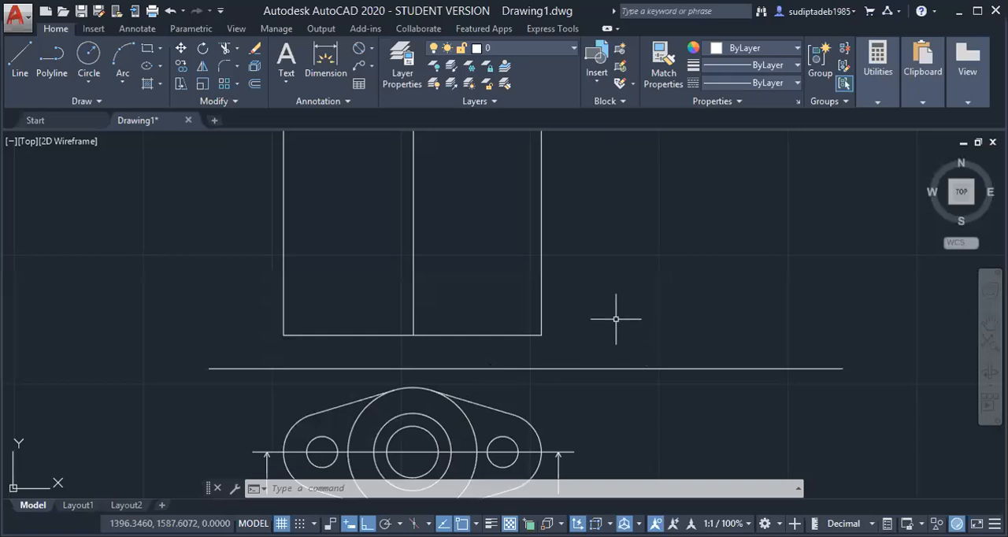
{"action": "type", "text": "o"}
{"action": "key", "text": "Return"}
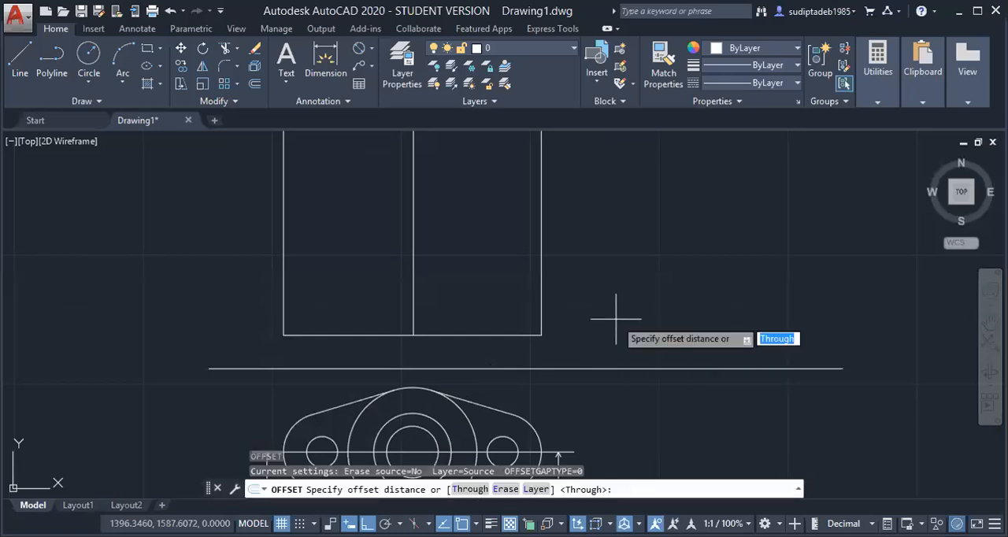
{"action": "type", "text": "10"}
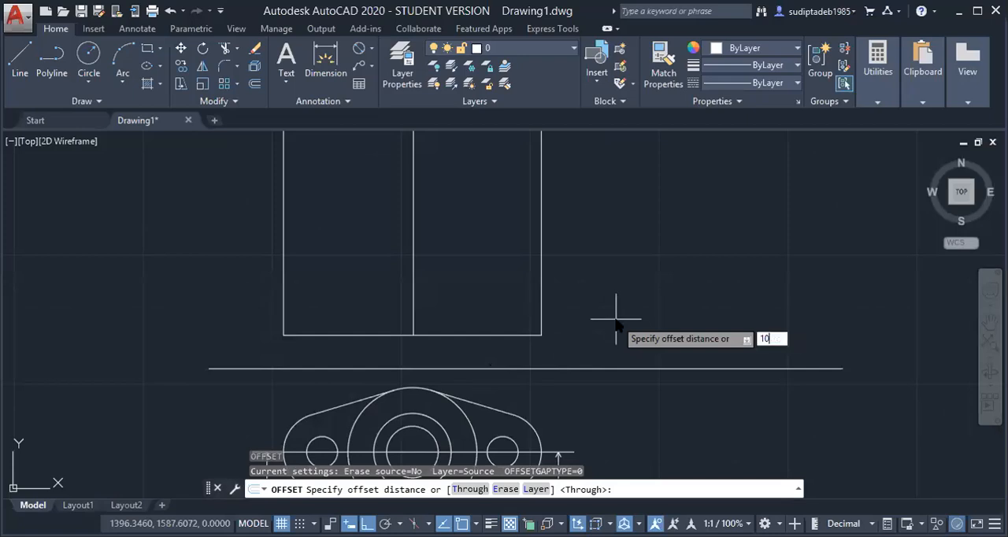
{"action": "key", "text": "Return"}
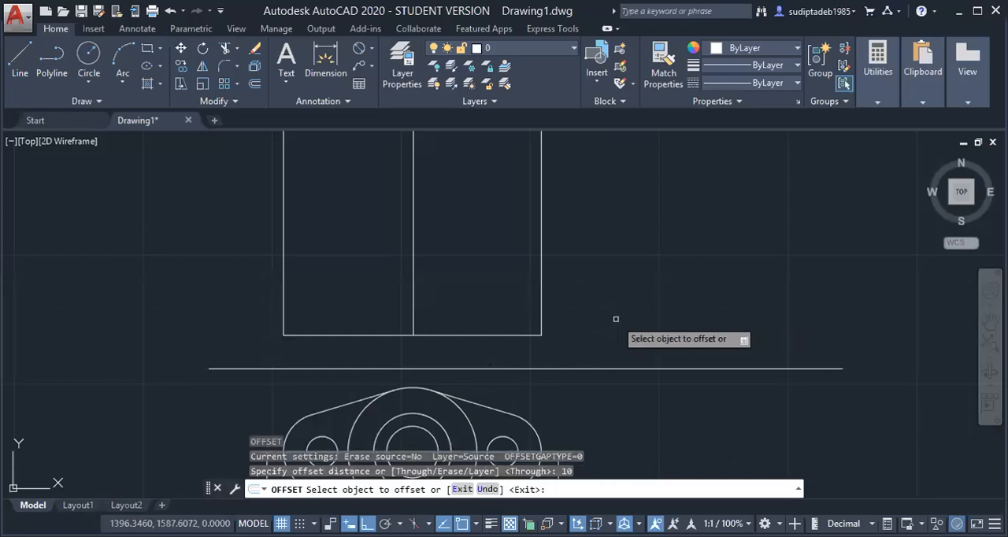
{"action": "left_click", "coordinate": [494, 335]}
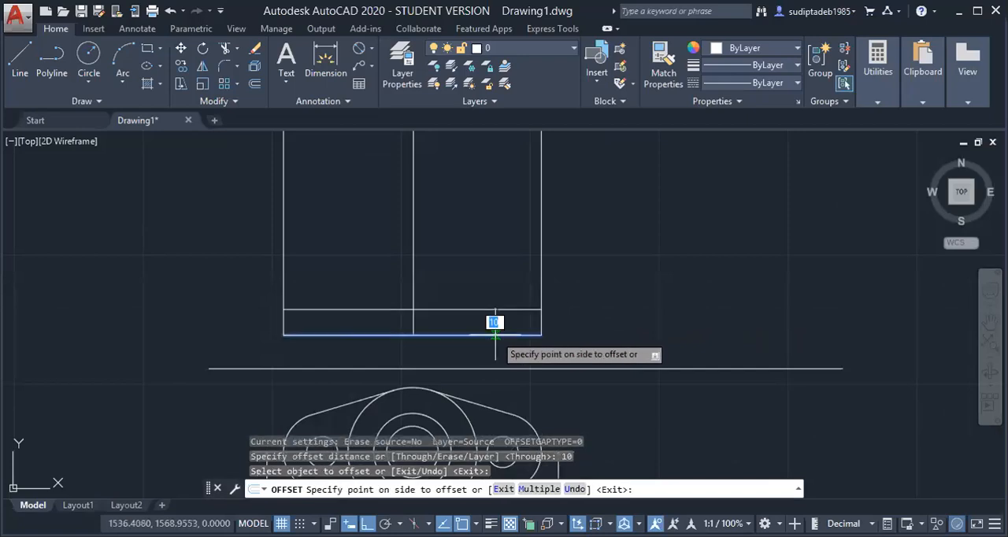
{"action": "left_click", "coordinate": [480, 288]}
{"action": "key", "text": "Escape"}
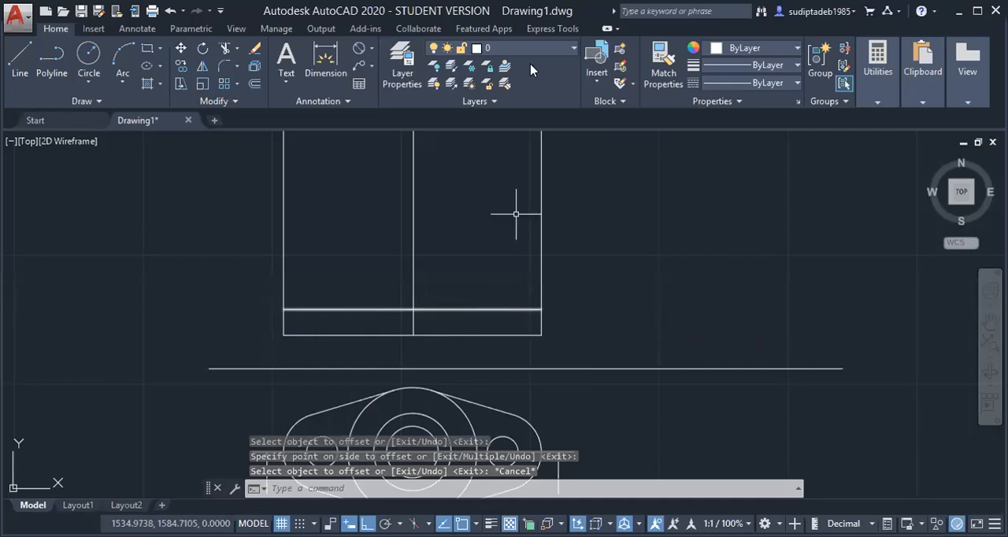
Recheck the shaft support dimensions in the assignment PDF in Adobe Reader and return to the AutoCAD drawing
{"action": "key", "text": "alt+Tab"}
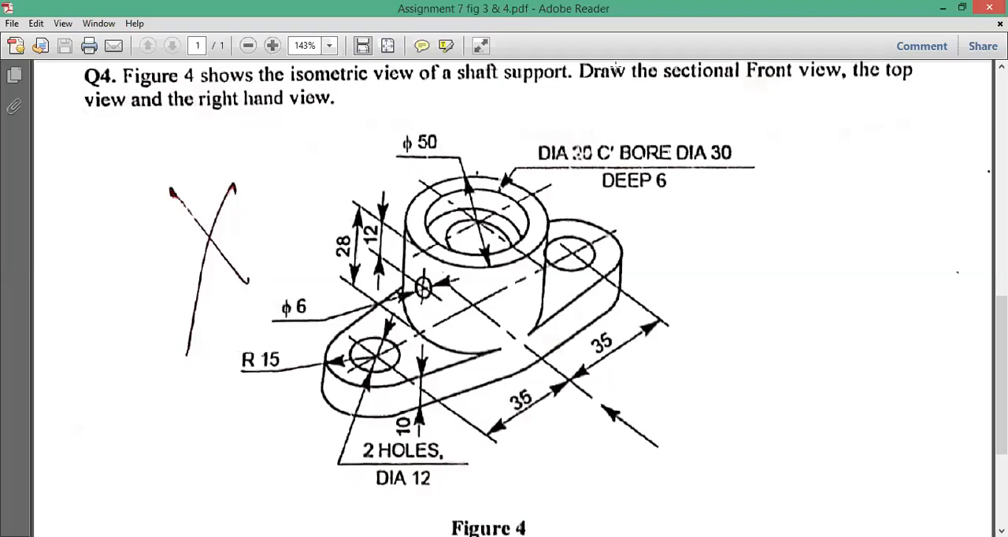
{"action": "key", "text": "alt+Tab"}
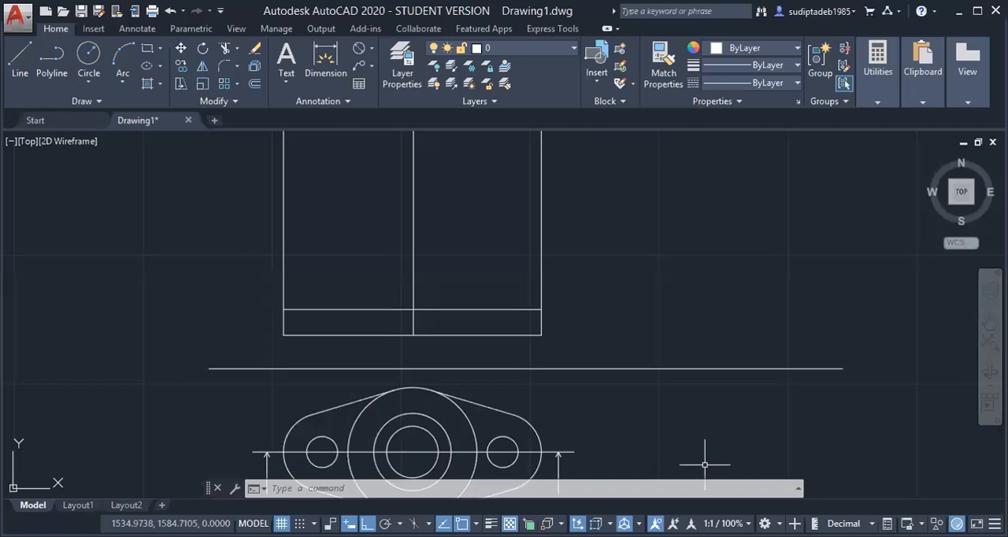
{"action": "scroll", "coordinate": [516, 376], "scroll_direction": "down", "scroll_amount": 2}
{"action": "scroll", "coordinate": [419, 455], "scroll_direction": "up", "scroll_amount": 4}
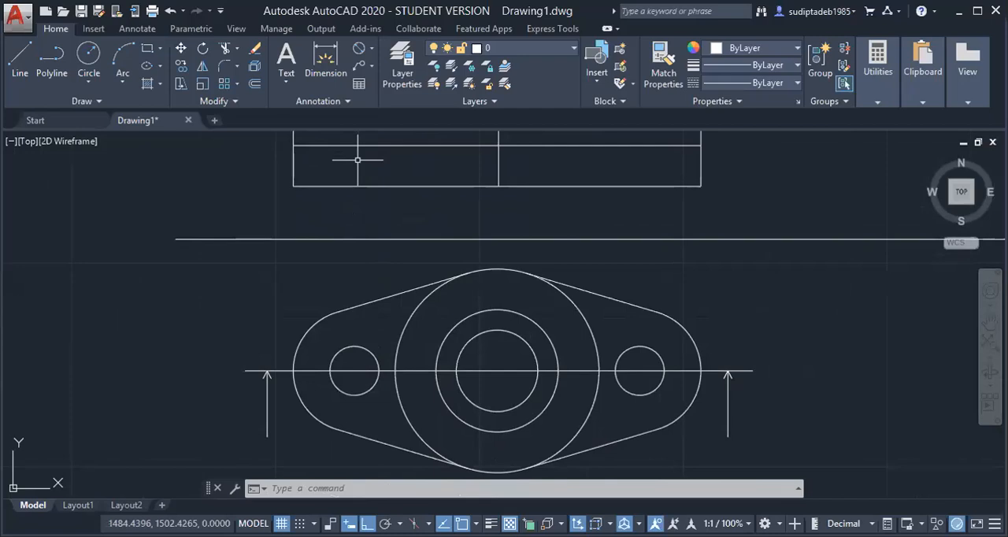
{"action": "type", "text": "c"}
{"action": "key", "text": "Return"}
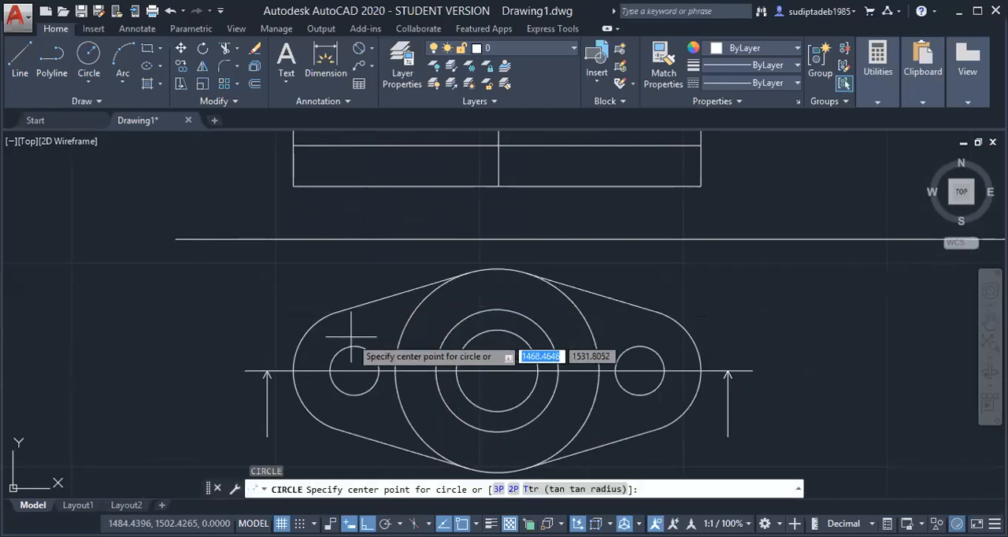
{"action": "left_click", "coordinate": [354, 370]}
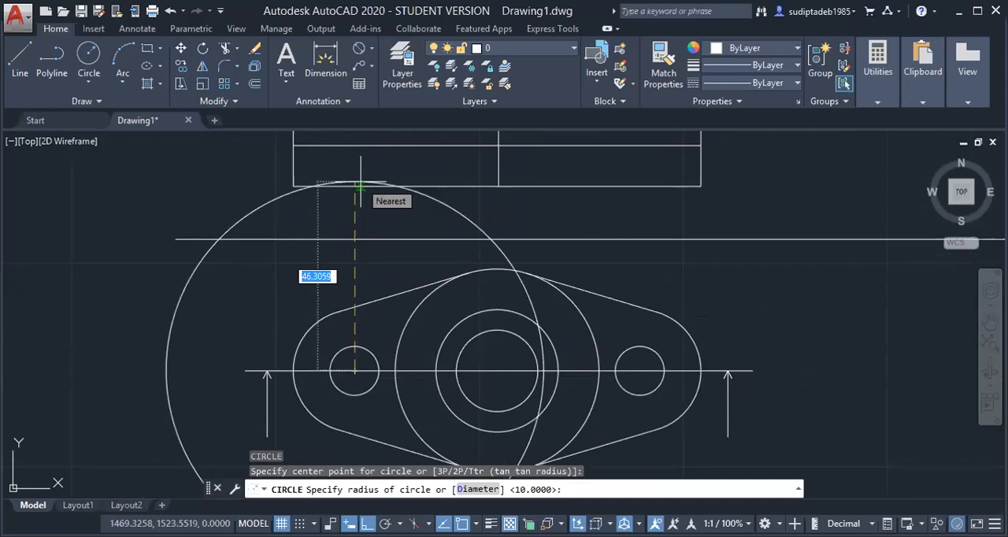
{"action": "key", "text": "Escape"}
{"action": "key", "text": "Escape"}
{"action": "key", "text": "Escape"}
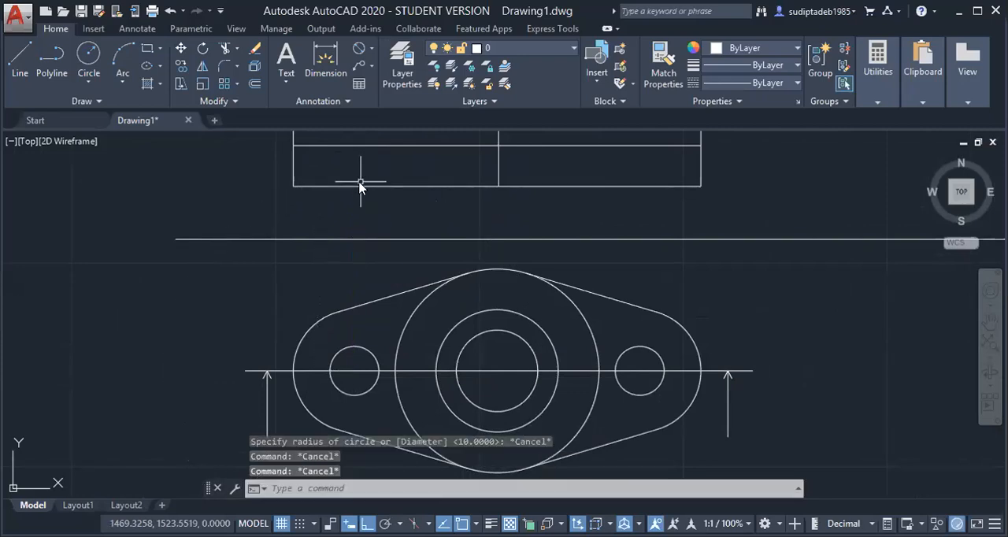
Draw a vertical projection line from the left small hole's centre in the top view up past the front view's base plate
{"action": "key", "text": "l"}
{"action": "key", "text": "Return"}
{"action": "left_click", "coordinate": [355, 370]}
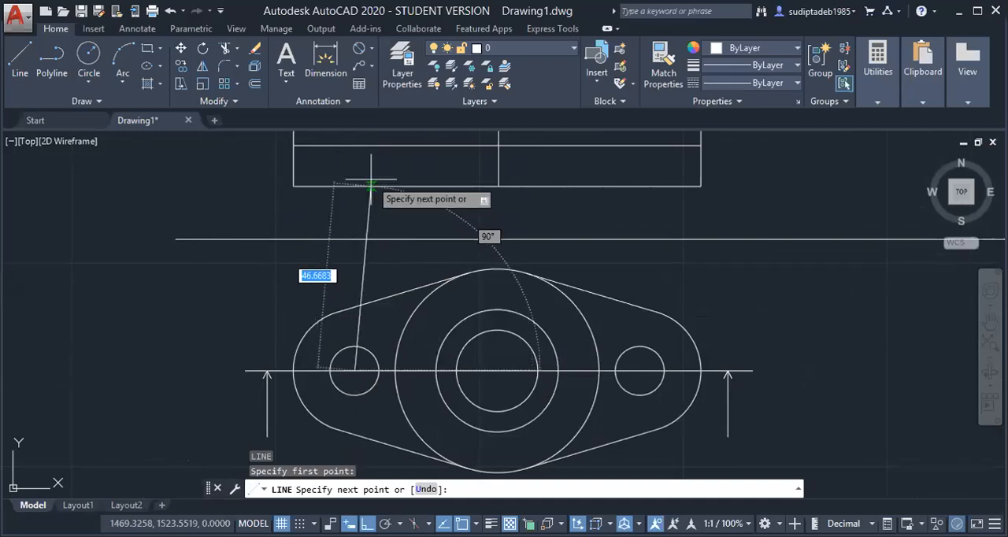
{"action": "left_click", "coordinate": [354, 135]}
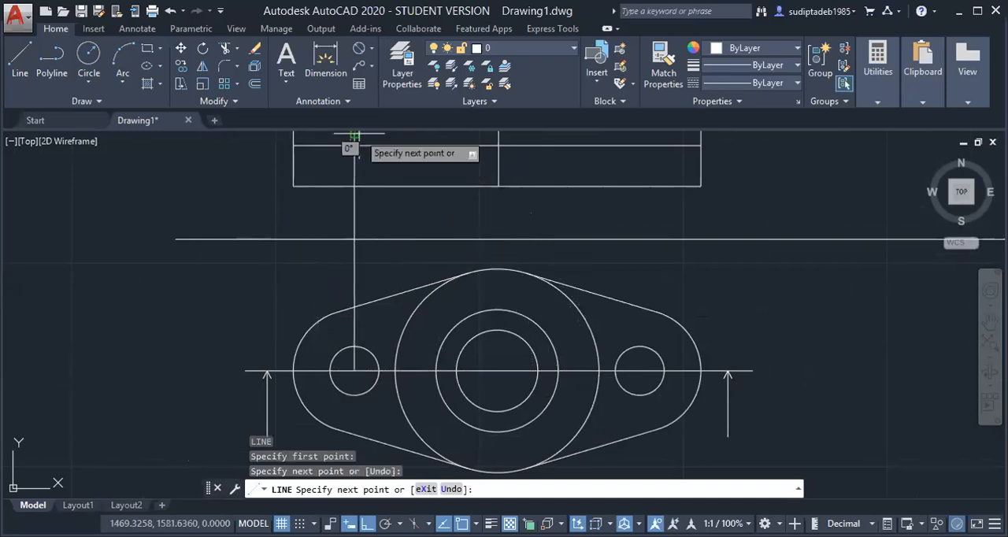
{"action": "key", "text": "Escape"}
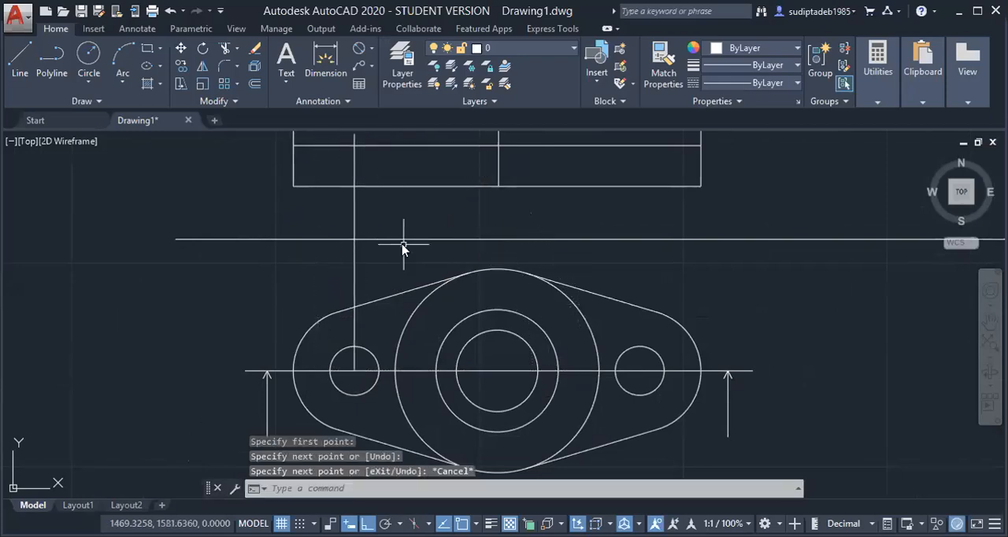
Trim the projection line above the base plate and between the plate's lower edge and the long horizontal reference line
{"action": "key", "text": "t"}
{"action": "key", "text": "r"}
{"action": "key", "text": "Return"}
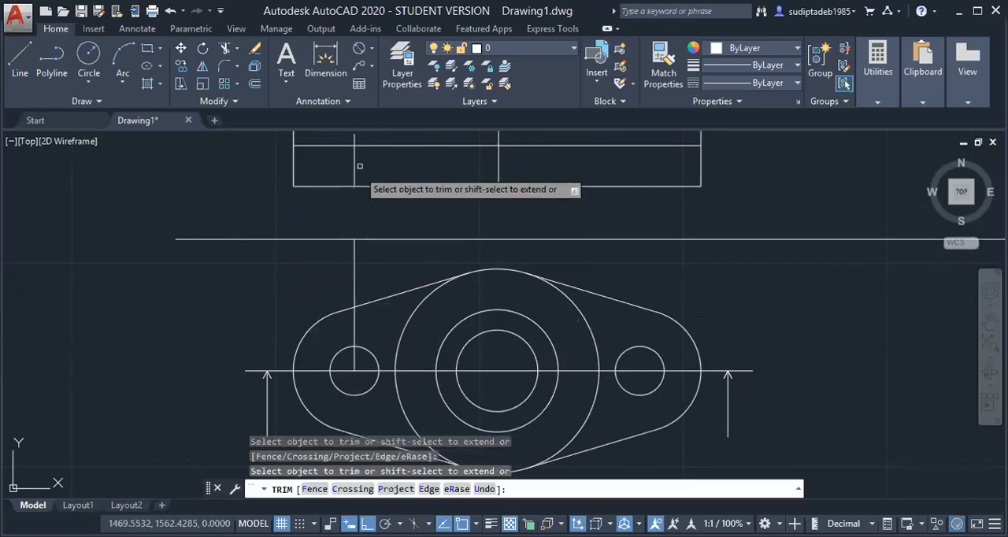
{"action": "scroll", "coordinate": [371, 224], "scroll_direction": "down", "scroll_amount": 4}
{"action": "scroll", "coordinate": [371, 194], "scroll_direction": "up", "scroll_amount": 4}
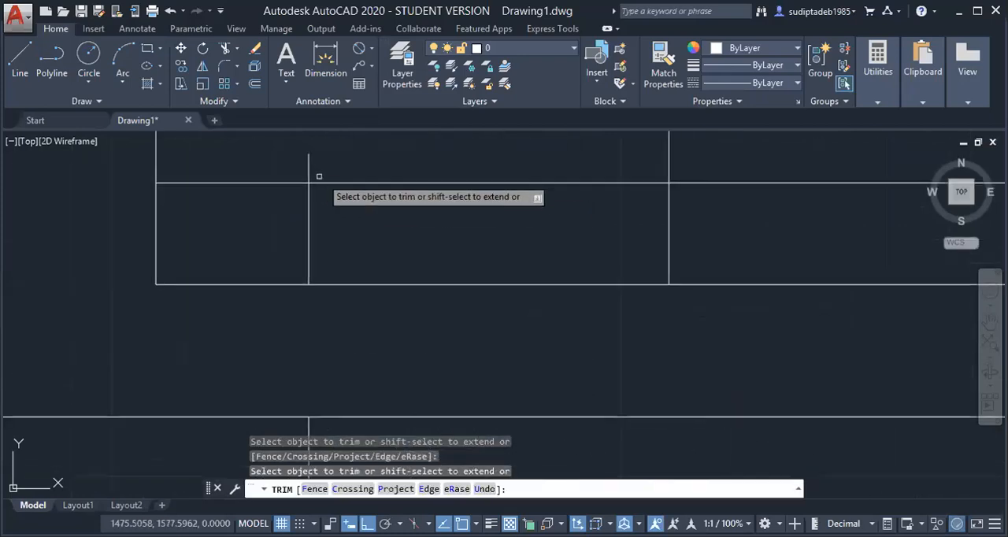
{"action": "key", "text": "Escape"}
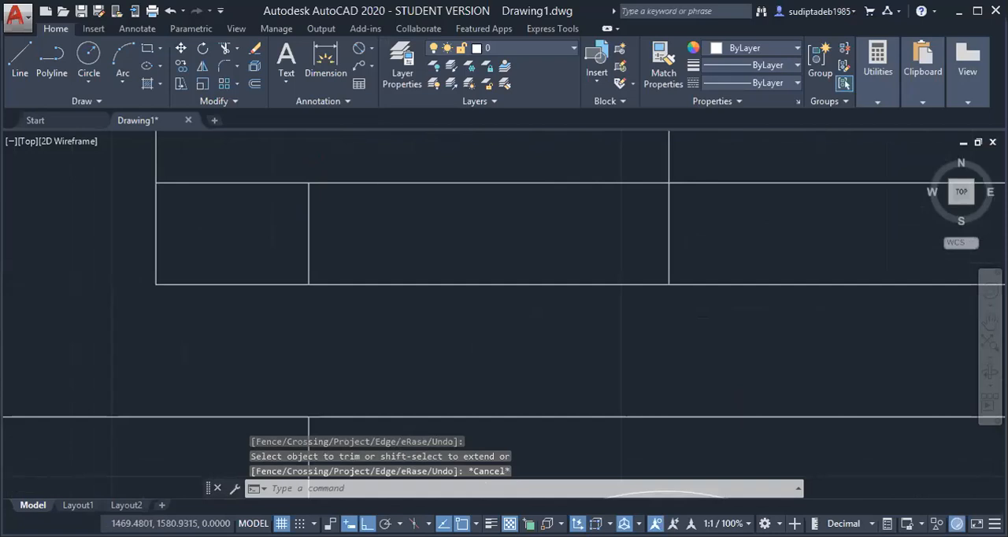
{"action": "scroll", "coordinate": [341, 402], "scroll_direction": "down", "scroll_amount": 1}
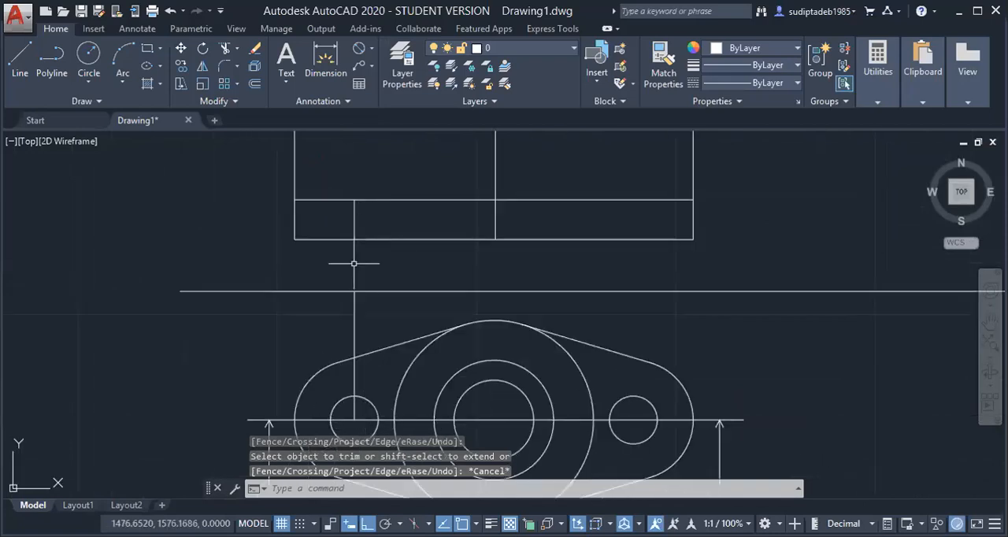
{"action": "key", "text": "Escape"}
{"action": "key", "text": "Escape"}
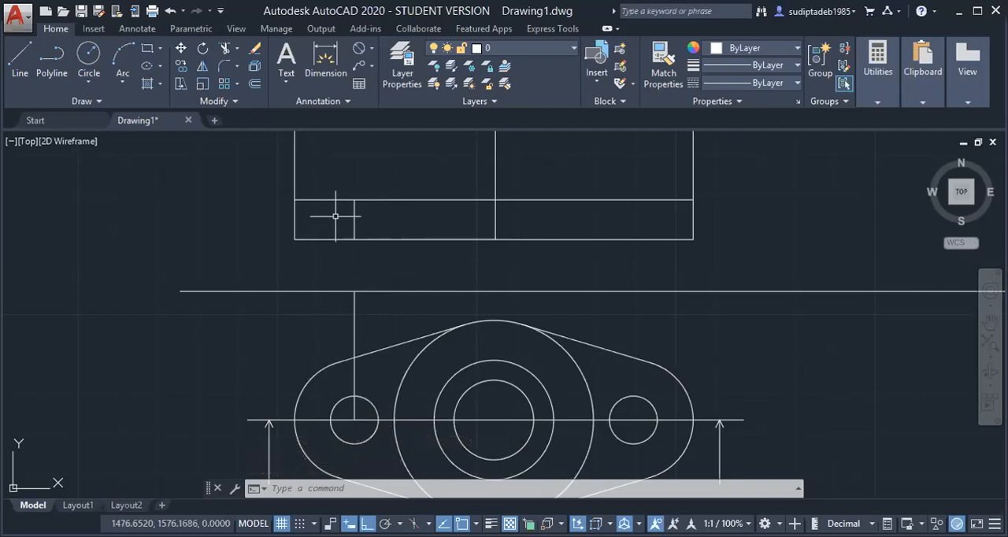
{"action": "key", "text": "Escape"}
{"action": "key", "text": "Escape"}
{"action": "key", "text": "Escape"}
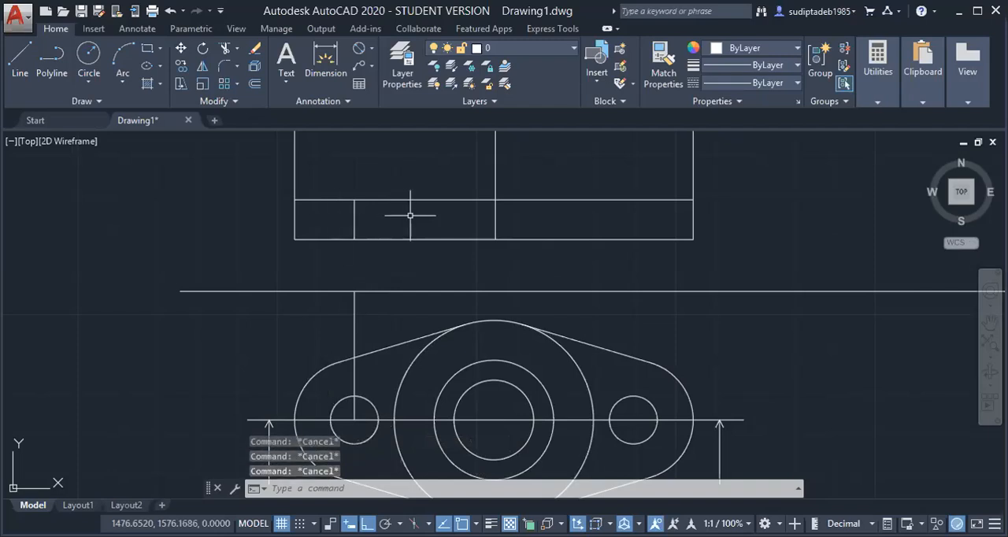
Offset the left hole's centre line in the base plate 6 mm to each side to form the hole edges
{"action": "type", "text": "o"}
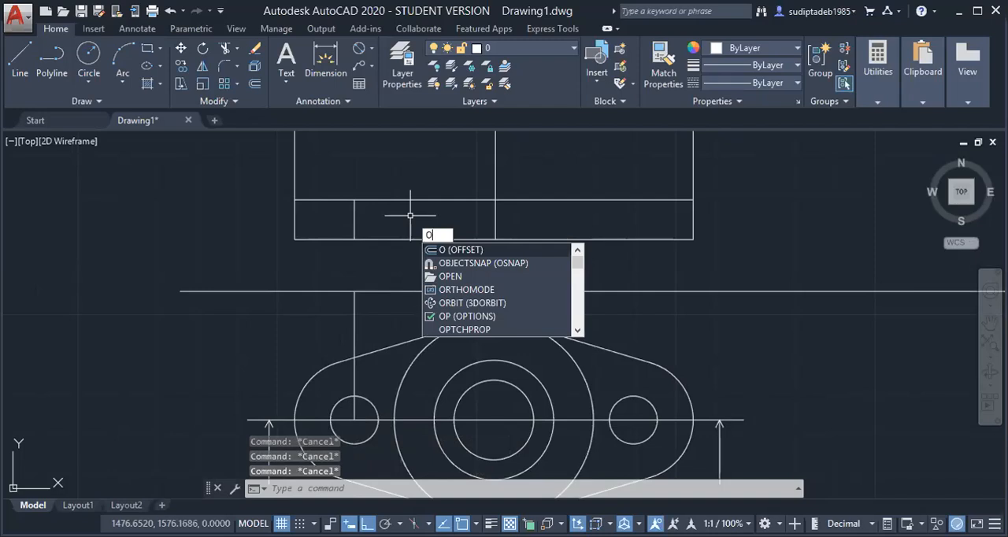
{"action": "key", "text": "Return"}
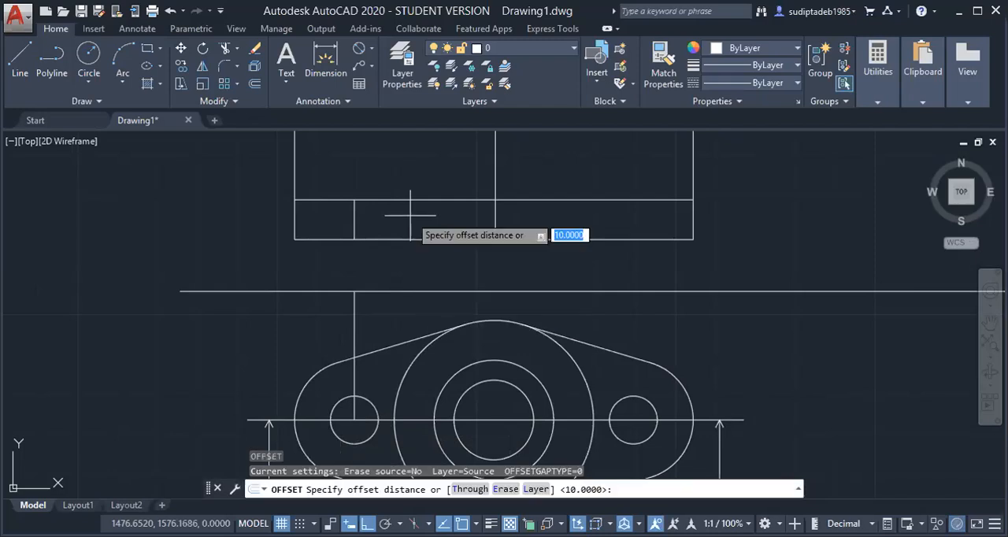
{"action": "key", "text": "BackSpace"}
{"action": "type", "text": "60"}
{"action": "key", "text": "BackSpace"}
{"action": "key", "text": "Return"}
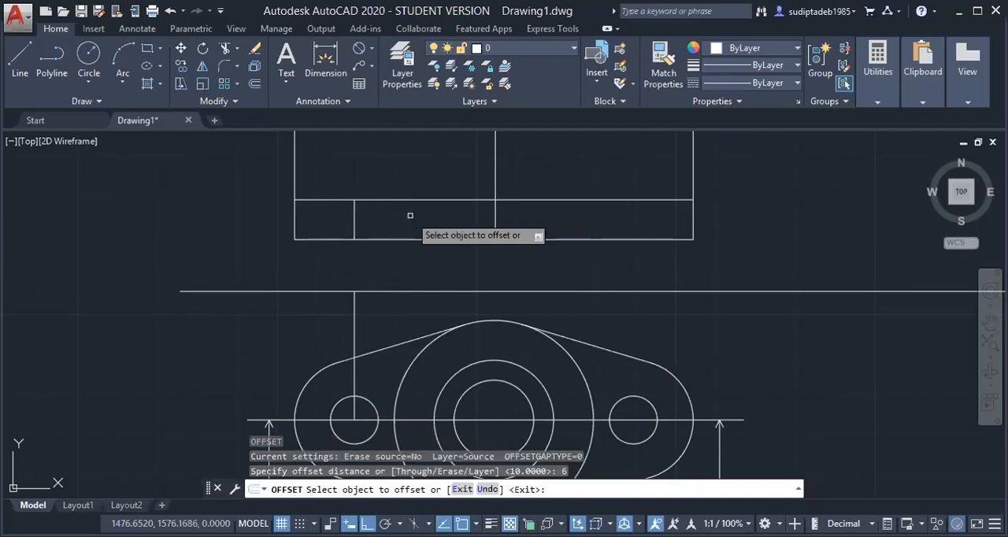
{"action": "left_click", "coordinate": [353, 220]}
{"action": "left_click", "coordinate": [335, 215]}
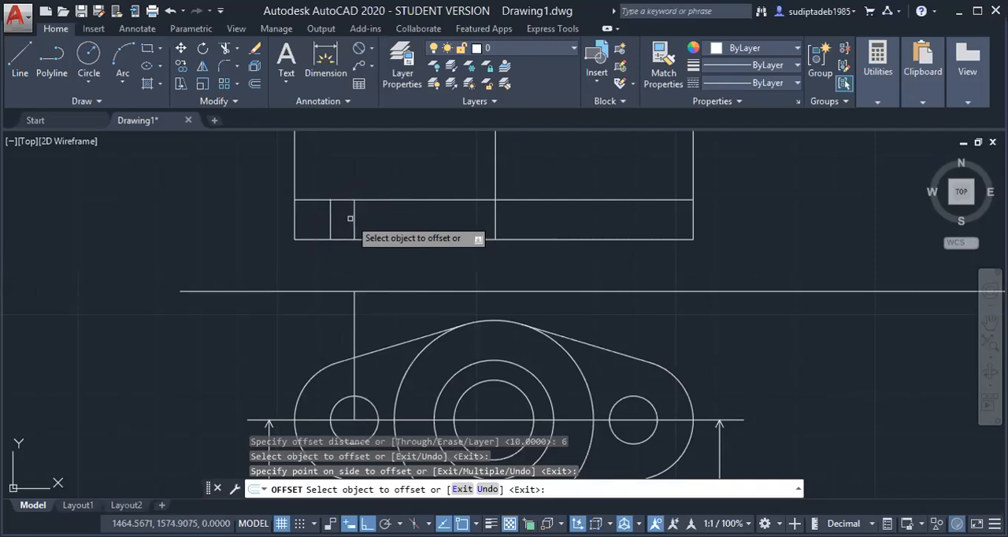
{"action": "left_click", "coordinate": [354, 220]}
{"action": "left_click", "coordinate": [366, 220]}
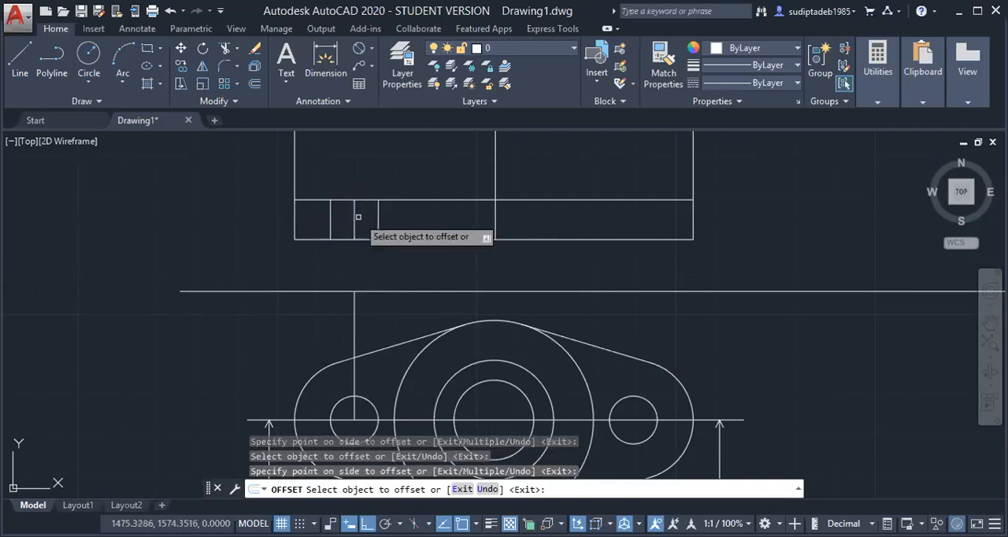
{"action": "scroll", "coordinate": [372, 221], "scroll_direction": "up", "scroll_amount": 4}
{"action": "key", "text": "Escape"}
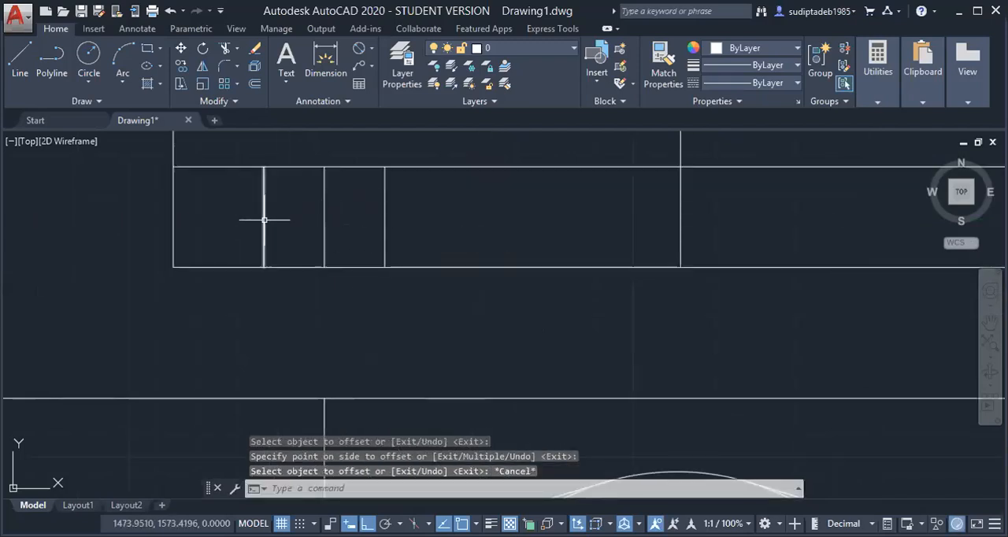
Stretch both ends of the left hole's centre line slightly beyond the base plate's lower and upper edges
{"action": "left_click", "coordinate": [325, 231]}
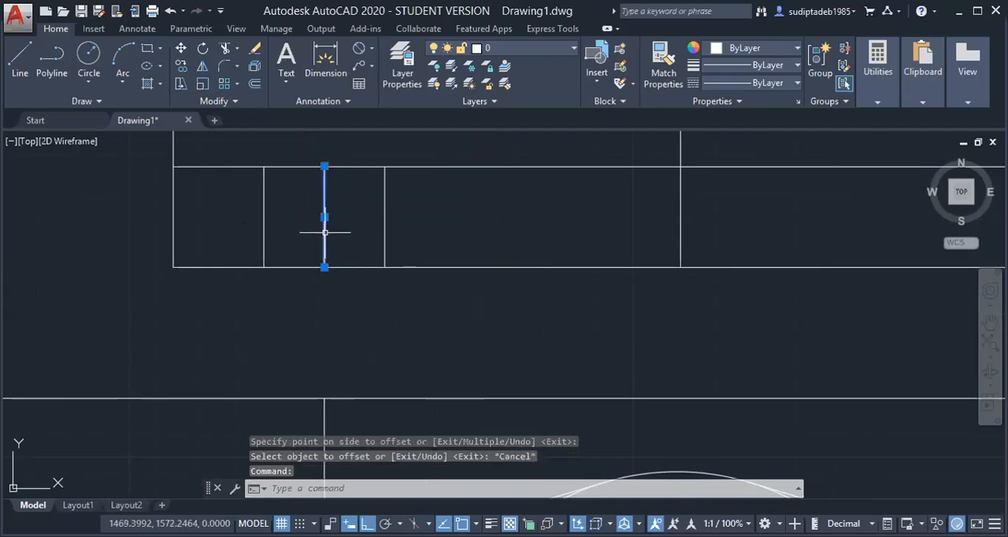
{"action": "scroll", "coordinate": [327, 233], "scroll_direction": "down", "scroll_amount": 4}
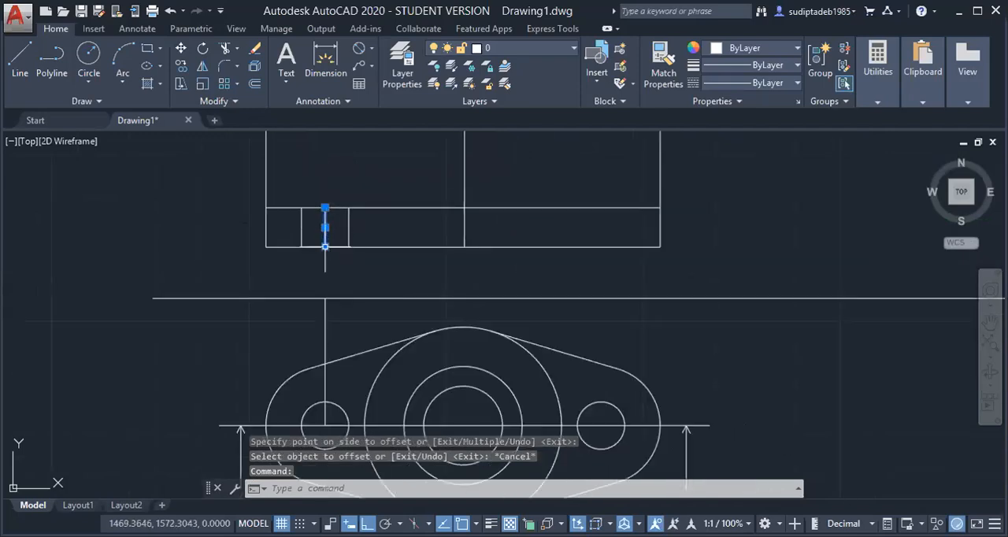
{"action": "left_click", "coordinate": [325, 246]}
{"action": "left_click", "coordinate": [325, 260]}
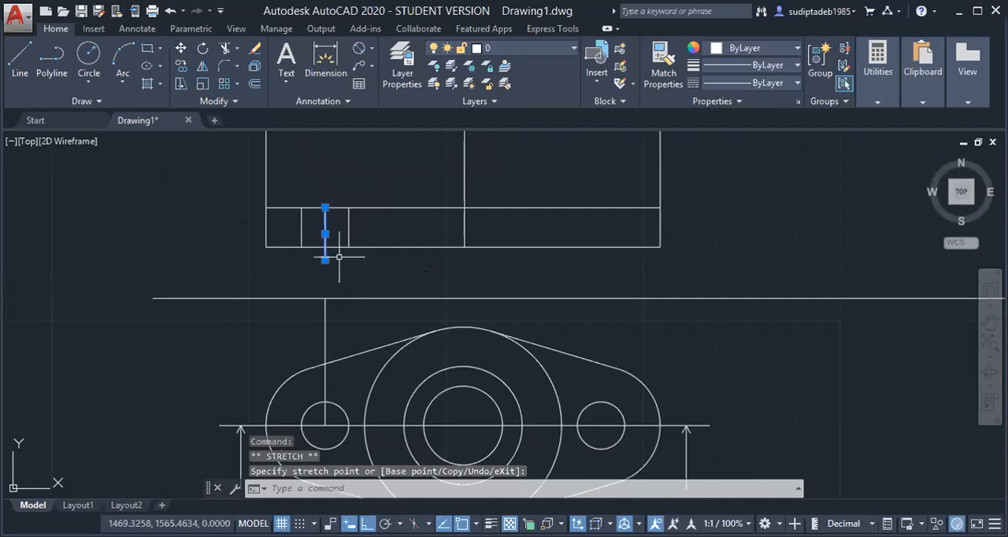
{"action": "left_click", "coordinate": [325, 208]}
{"action": "left_click", "coordinate": [325, 194]}
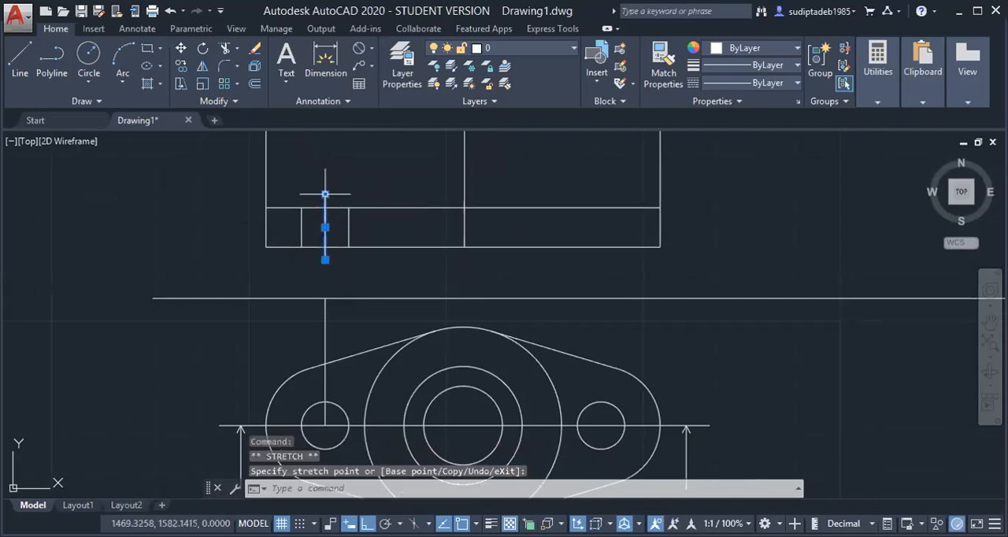
{"action": "key", "text": "Escape"}
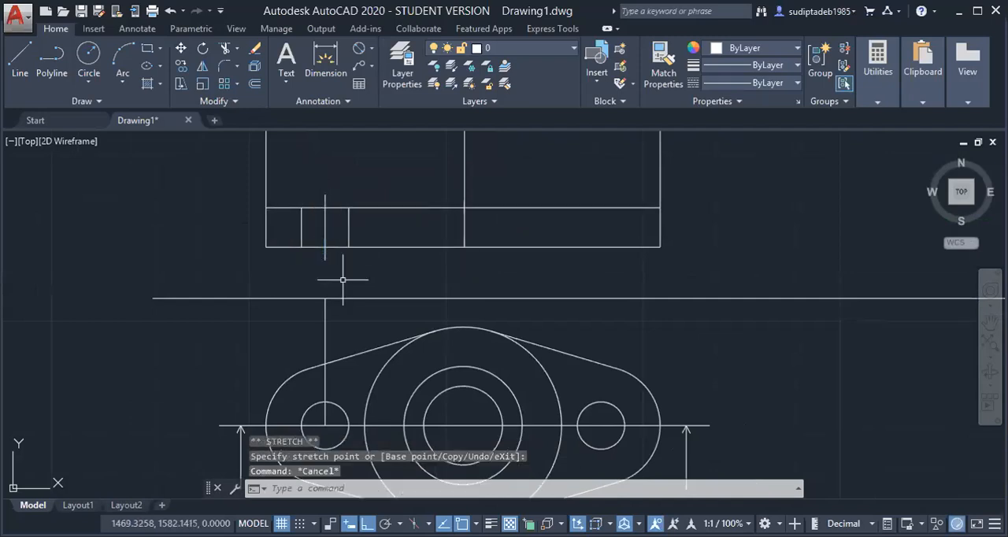
{"action": "scroll", "coordinate": [342, 282], "scroll_direction": "down", "scroll_amount": 4}
{"action": "scroll", "coordinate": [304, 267], "scroll_direction": "up", "scroll_amount": 2}
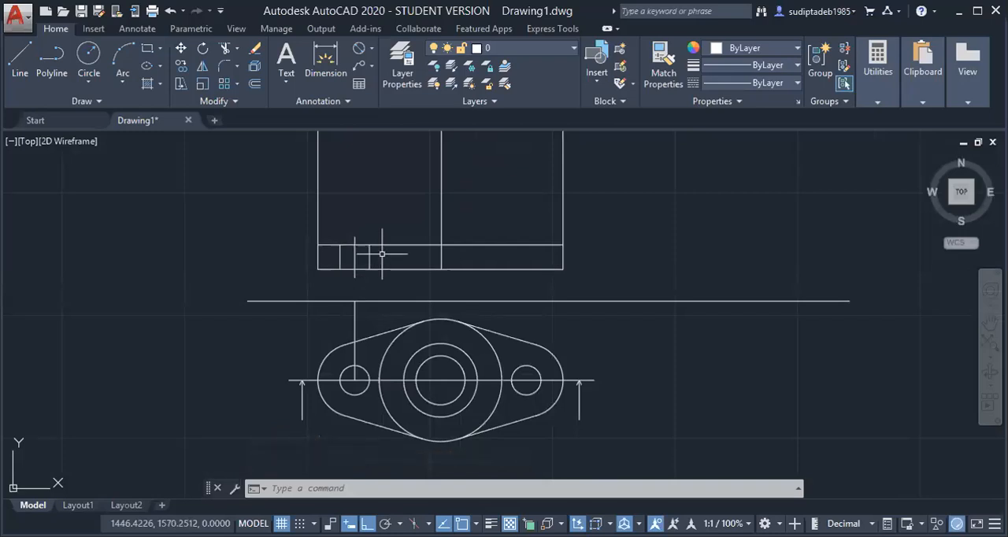
{"action": "key", "text": "Escape"}
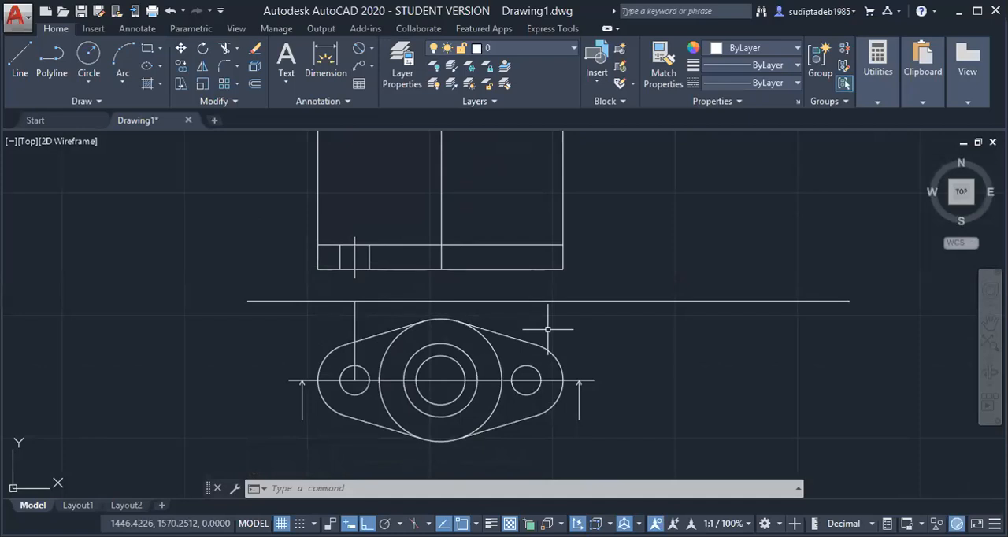
Load all available linetypes from acadiso.lin into the drawing using the LINETYPE command
{"action": "type", "text": "LINETYPE"}
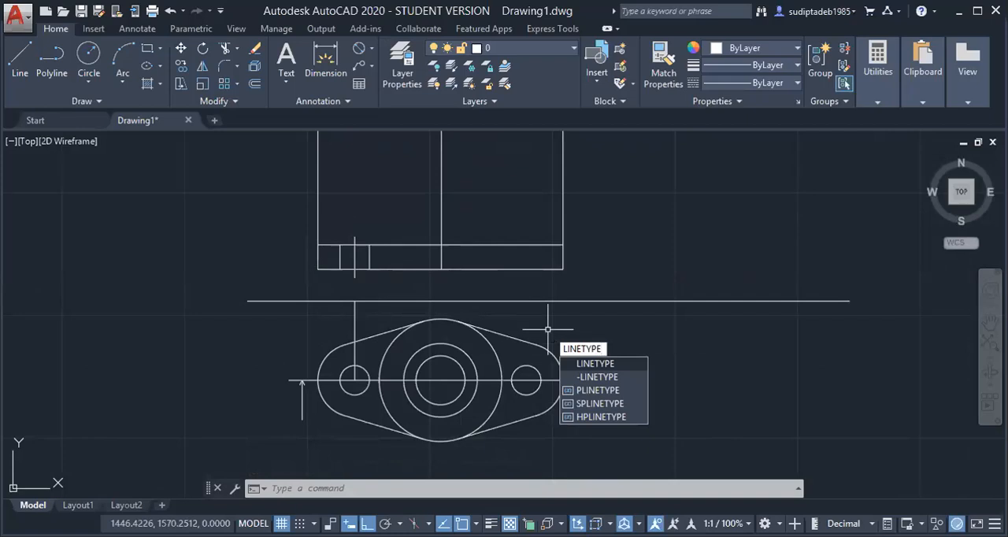
{"action": "key", "text": "Return"}
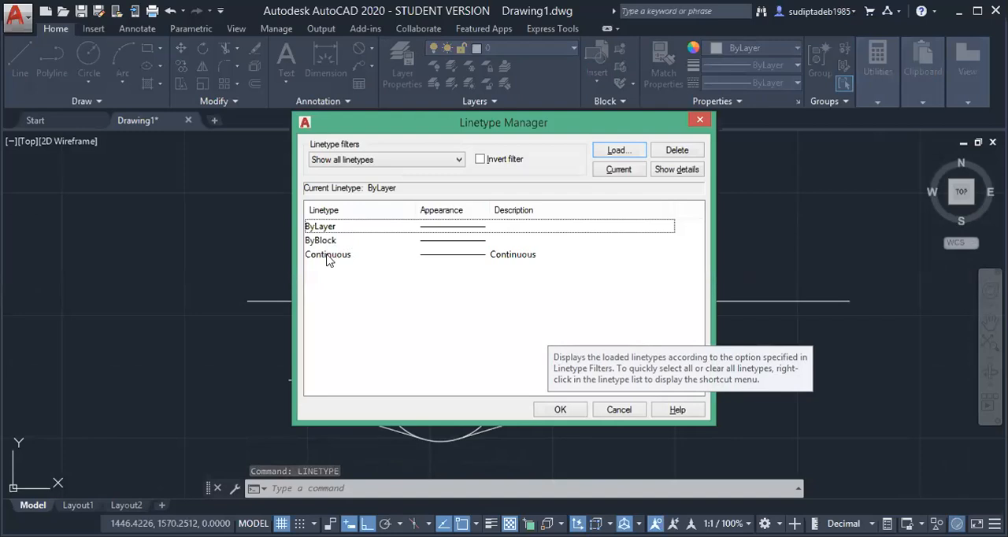
{"action": "left_click", "coordinate": [617, 151]}
{"action": "left_click", "coordinate": [415, 276]}
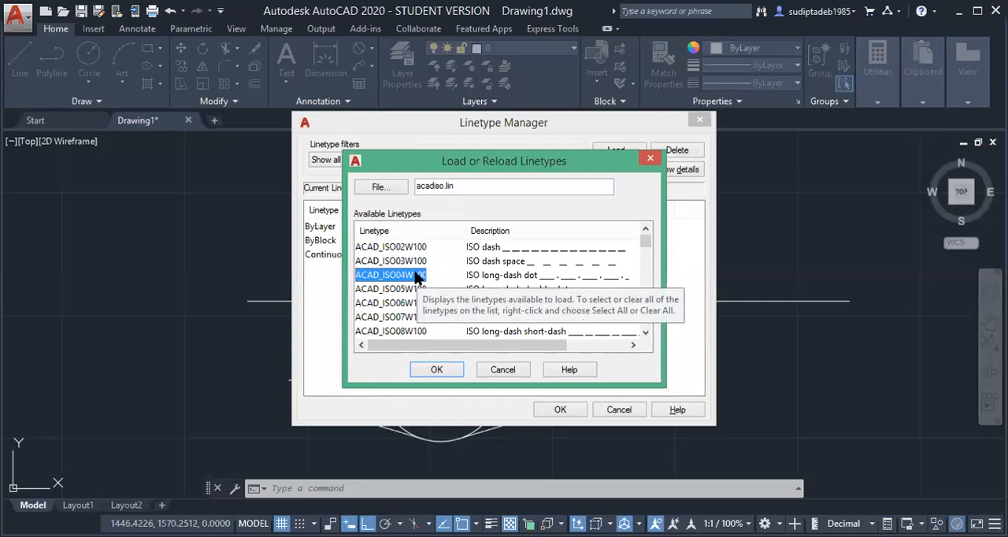
{"action": "key", "text": "ctrl+a"}
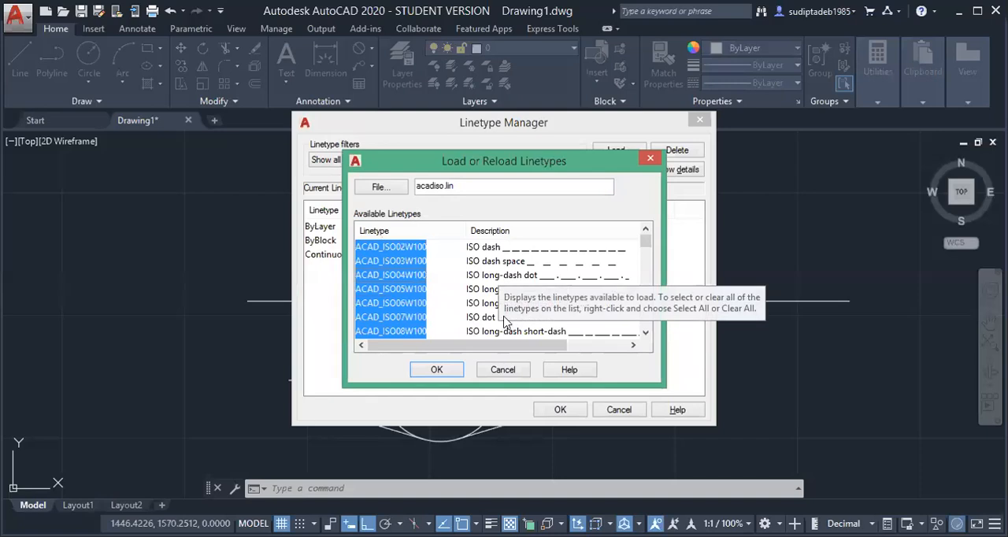
{"action": "left_click", "coordinate": [445, 369]}
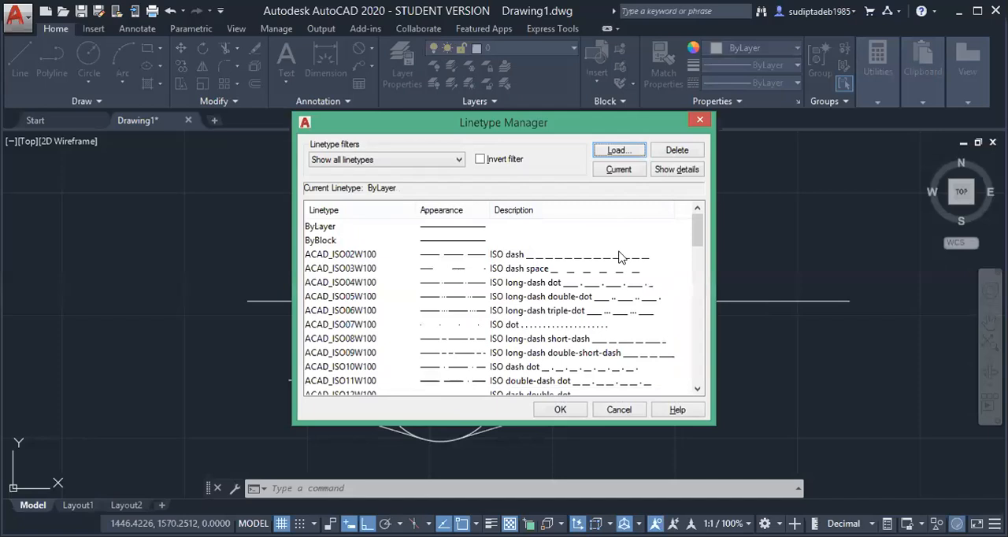
{"action": "left_click", "coordinate": [572, 414]}
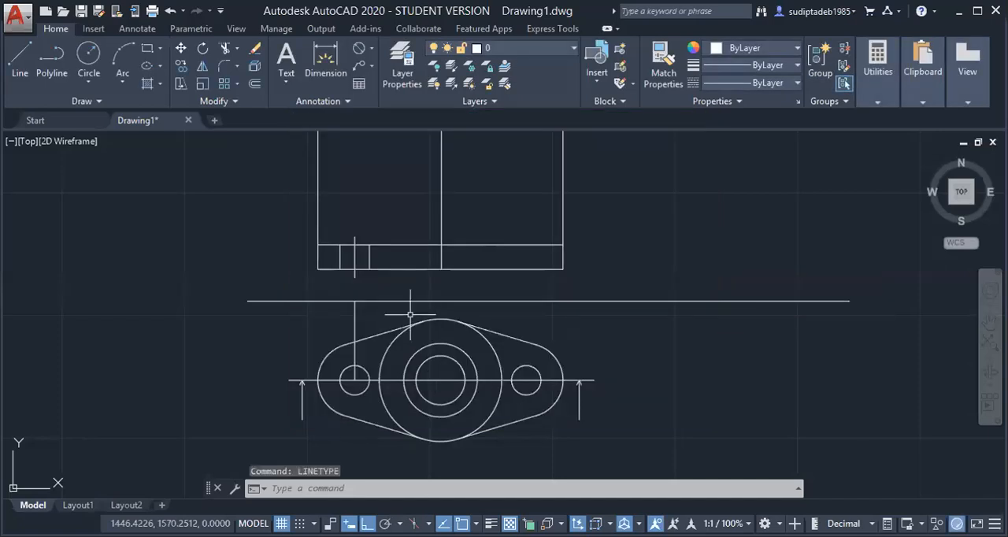
Set the right edge line of the left hole in the base plate to the HIDDEN linetype with a linetype scale of 0.5
{"action": "left_click", "coordinate": [368, 262]}
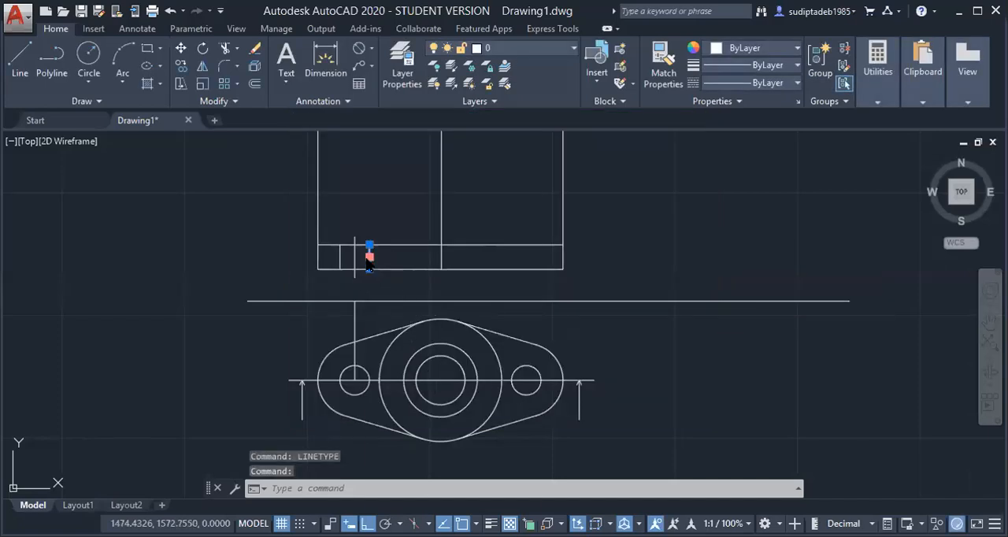
{"action": "right_click", "coordinate": [367, 262]}
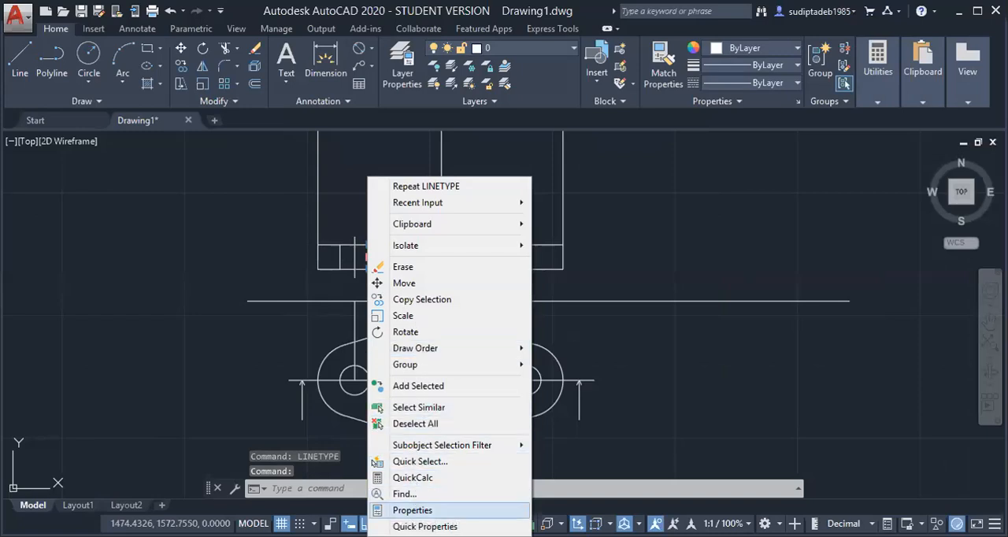
{"action": "left_click", "coordinate": [410, 508]}
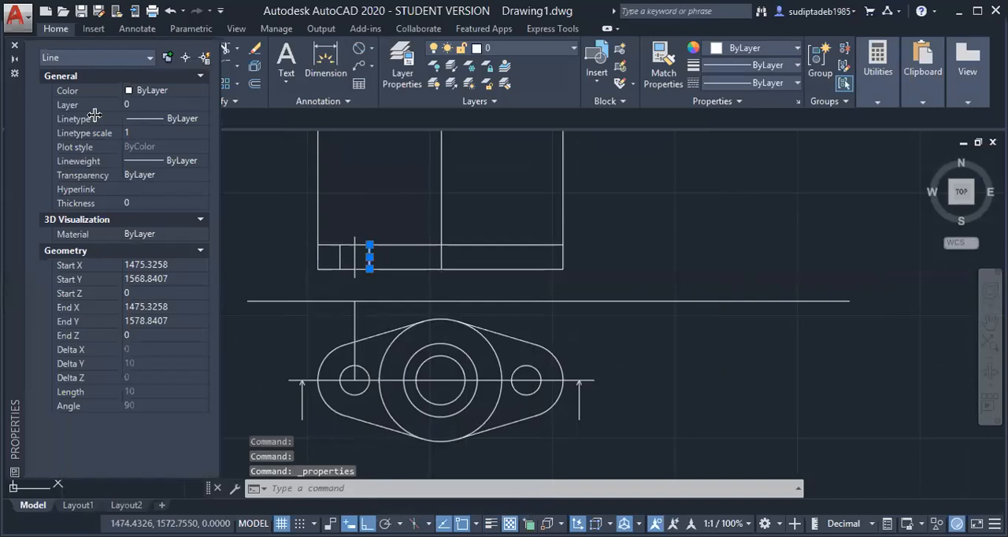
{"action": "left_click", "coordinate": [166, 120]}
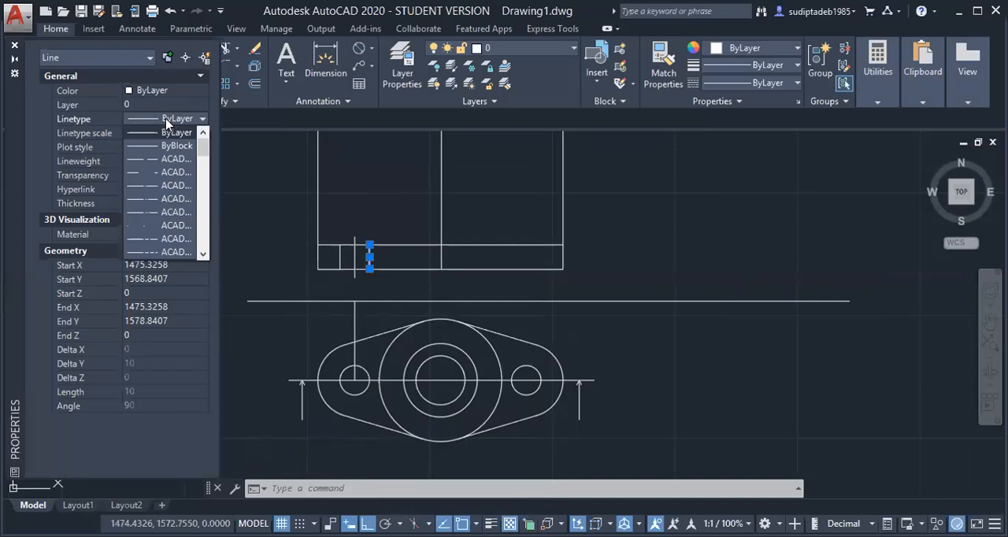
{"action": "key", "text": "h"}
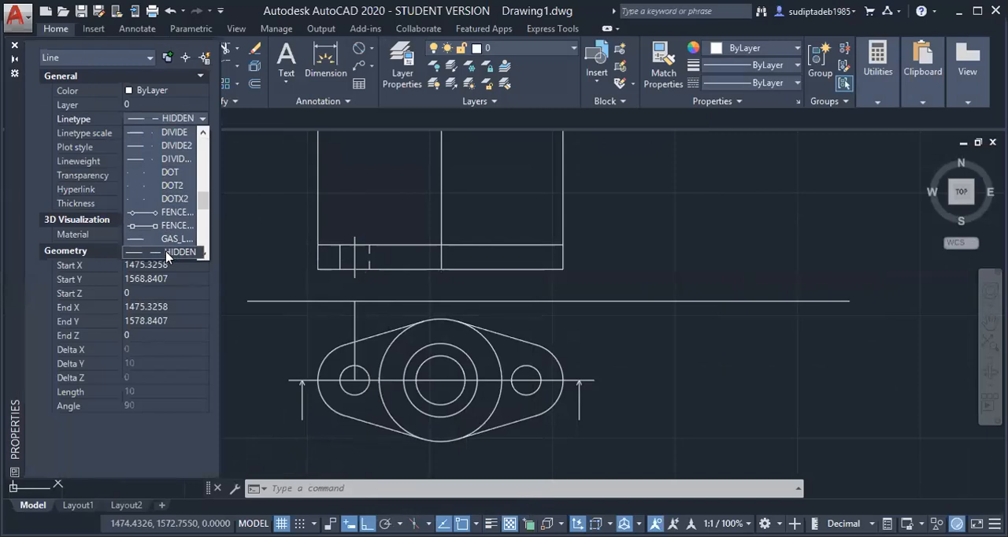
{"action": "left_click", "coordinate": [166, 253]}
{"action": "left_click", "coordinate": [134, 130]}
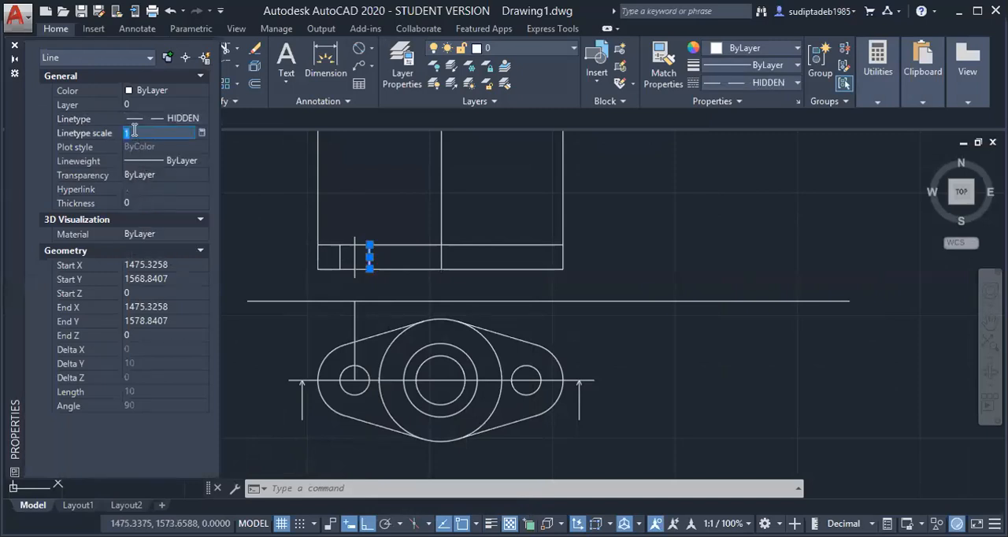
{"action": "key", "text": "BackSpace"}
{"action": "type", "text": ".5"}
{"action": "key", "text": "Return"}
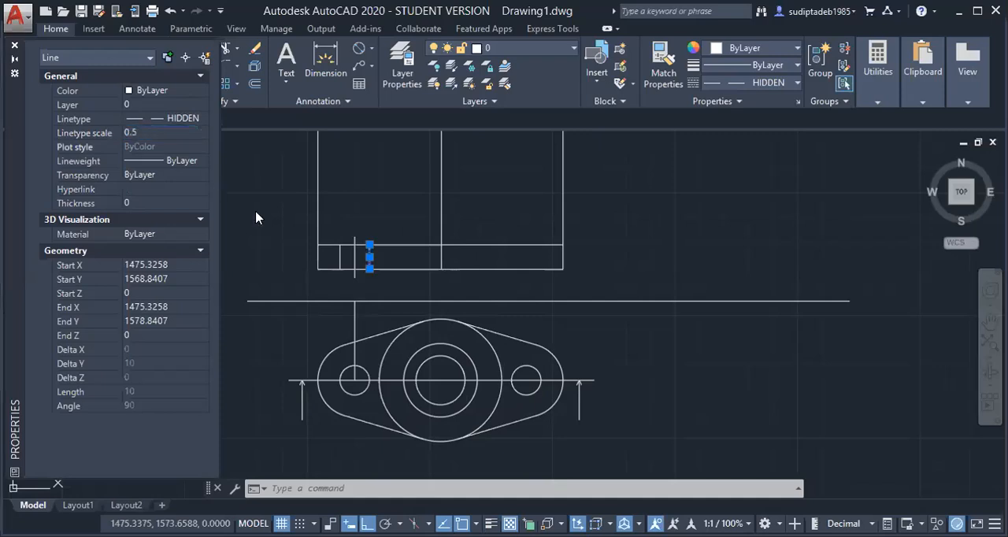
Try a linetype scale of 0.34 on the selected right edge line of the left hole in the base plate
{"action": "scroll", "coordinate": [381, 275], "scroll_direction": "up", "scroll_amount": 5}
{"action": "scroll", "coordinate": [381, 275], "scroll_direction": "down", "scroll_amount": 4}
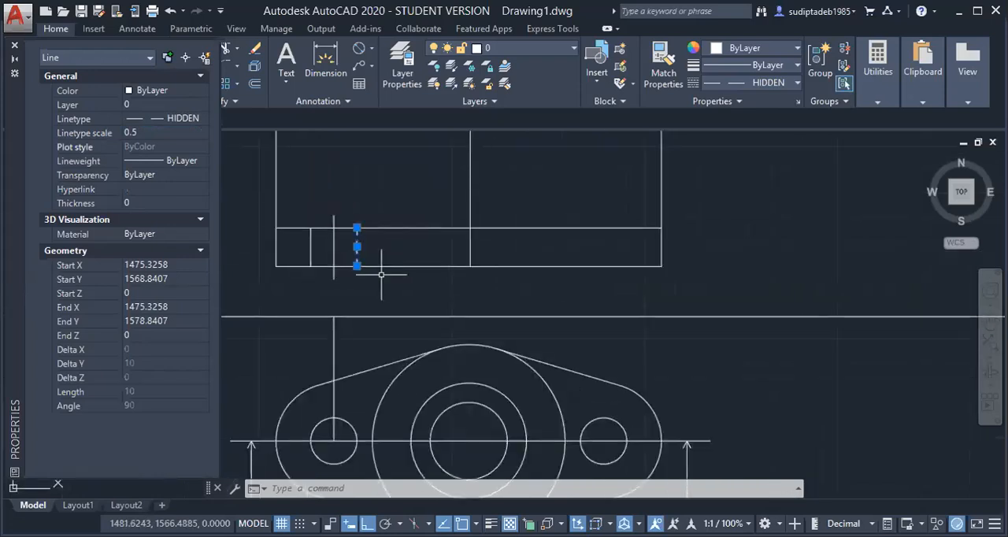
{"action": "left_click", "coordinate": [144, 135]}
{"action": "type", "text": ".34"}
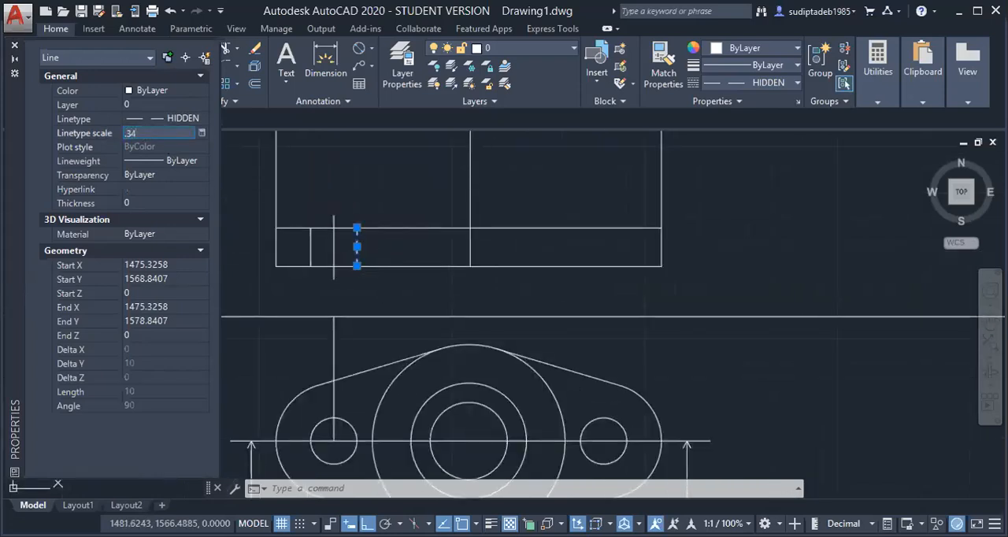
{"action": "key", "text": "Return"}
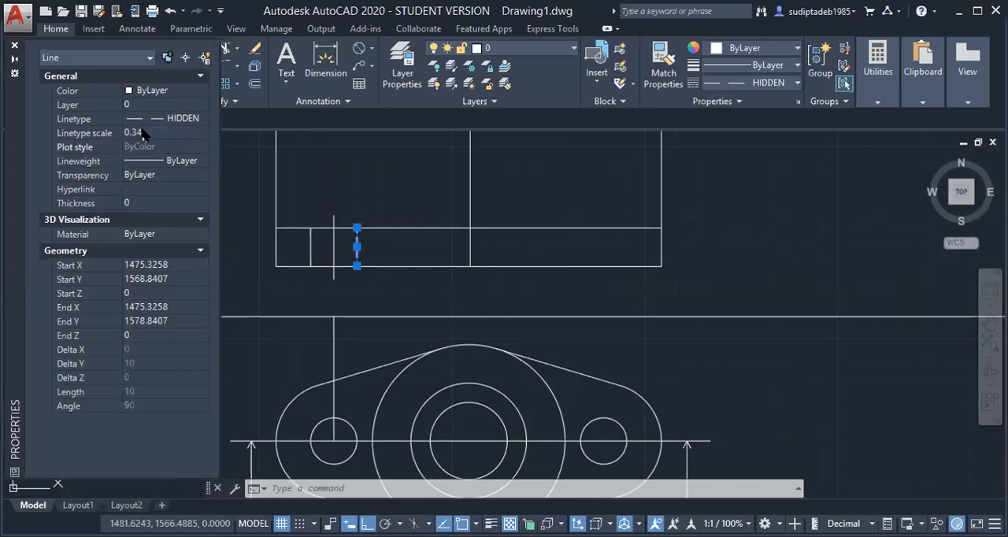
Set the linetype scale of the left hole's right edge line to 0.4, close the properties and deselect the line
{"action": "left_click", "coordinate": [143, 132]}
{"action": "type", "text": ".4"}
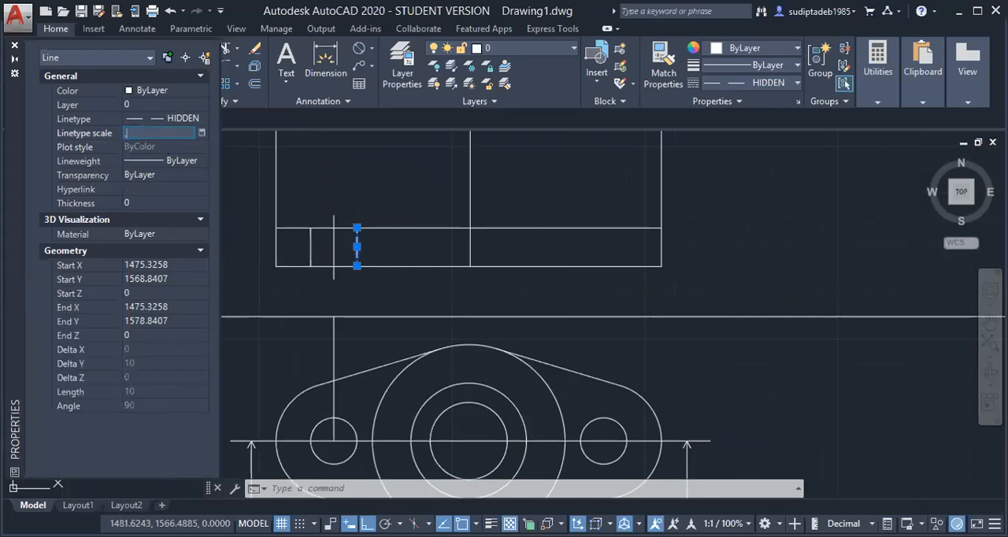
{"action": "key", "text": "Return"}
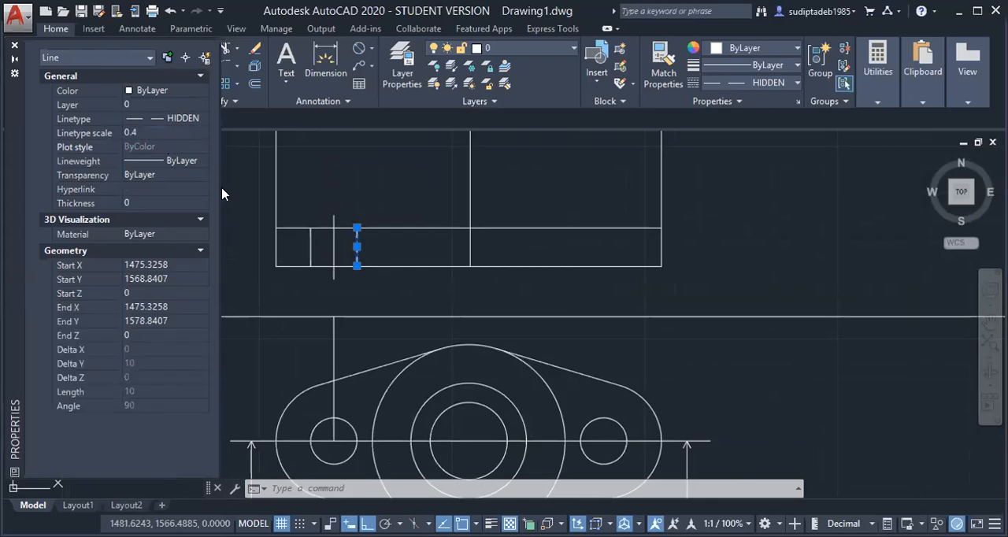
{"action": "left_click", "coordinate": [14, 47]}
{"action": "key", "text": "Escape"}
{"action": "scroll", "coordinate": [342, 270], "scroll_direction": "down", "scroll_amount": 4}
{"action": "scroll", "coordinate": [344, 264], "scroll_direction": "up", "scroll_amount": 6}
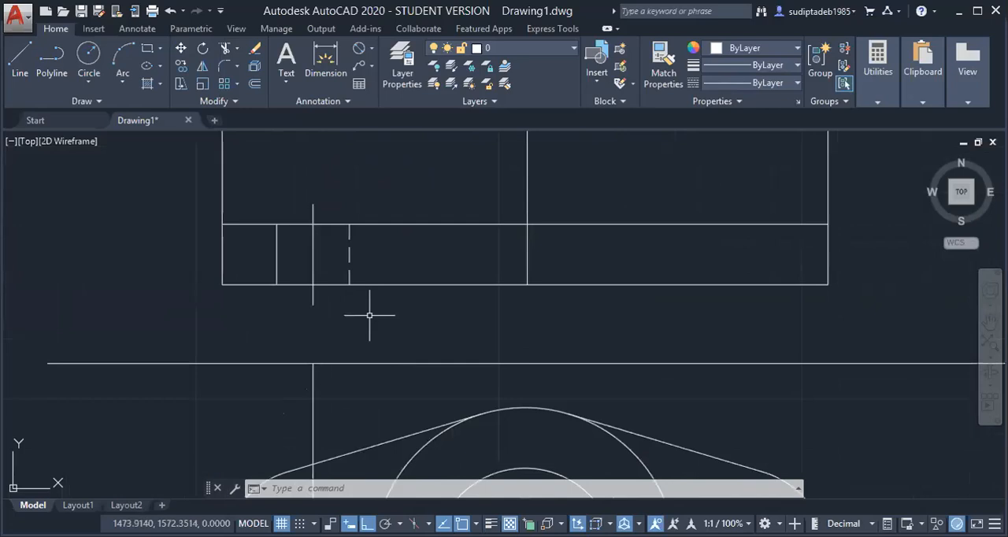
Match the left edge line of the left hole to the properties of the hole's hidden right edge line
{"action": "type", "text": "ma"}
{"action": "key", "text": "Return"}
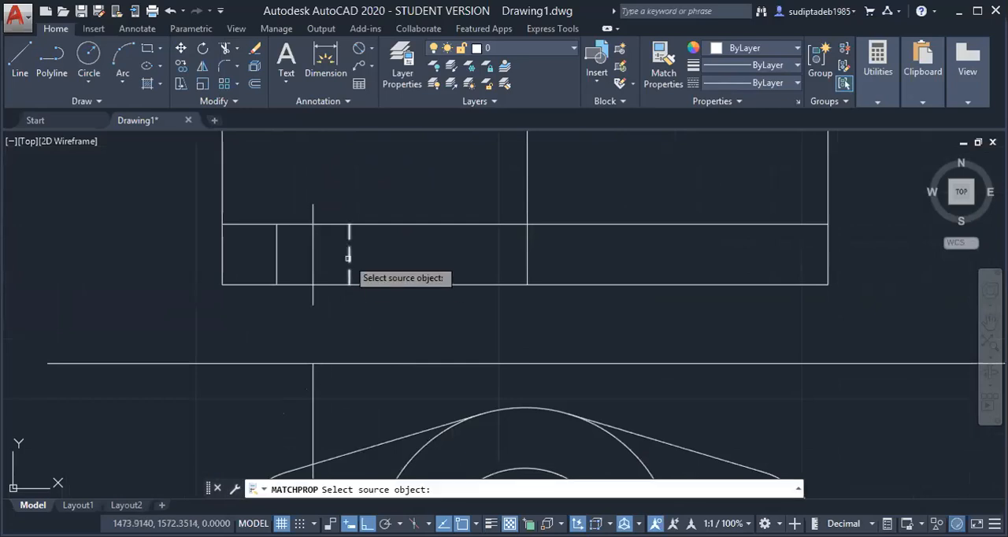
{"action": "left_click", "coordinate": [349, 253]}
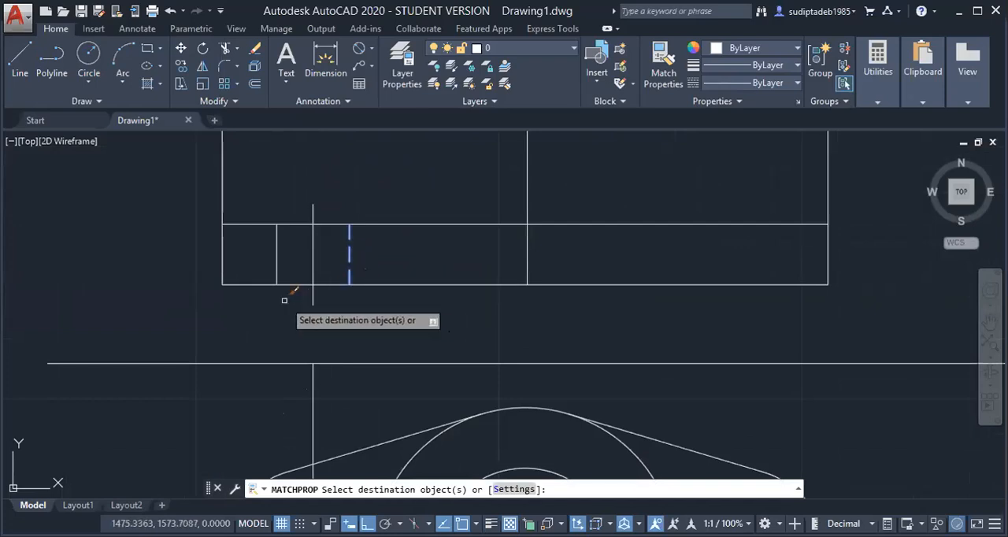
{"action": "left_click", "coordinate": [277, 263]}
{"action": "scroll", "coordinate": [371, 330], "scroll_direction": "down", "scroll_amount": 4}
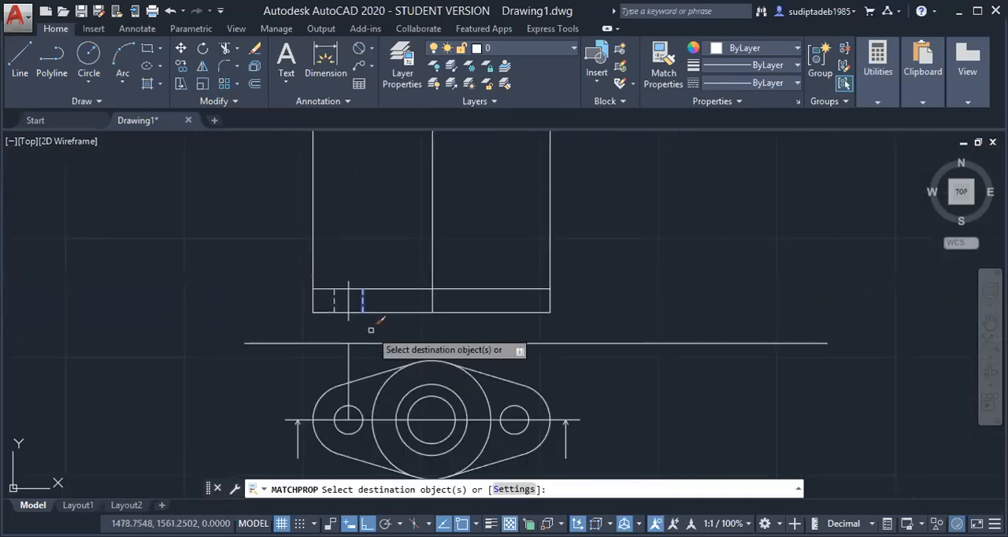
{"action": "key", "text": "Escape"}
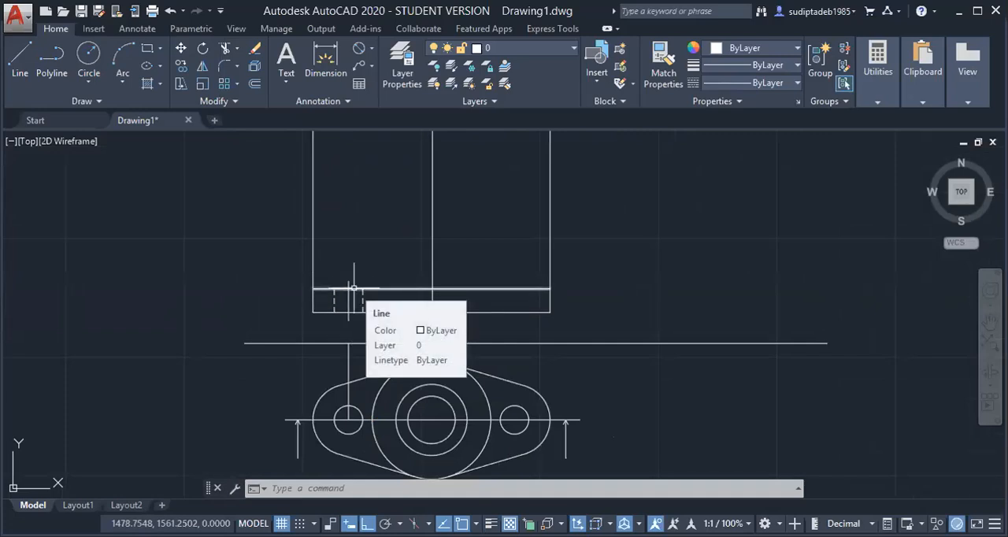
Compare the left hole's hidden edges and centre line in the front view with the corresponding hole in the top view
{"action": "scroll", "coordinate": [343, 323], "scroll_direction": "up", "scroll_amount": 3}
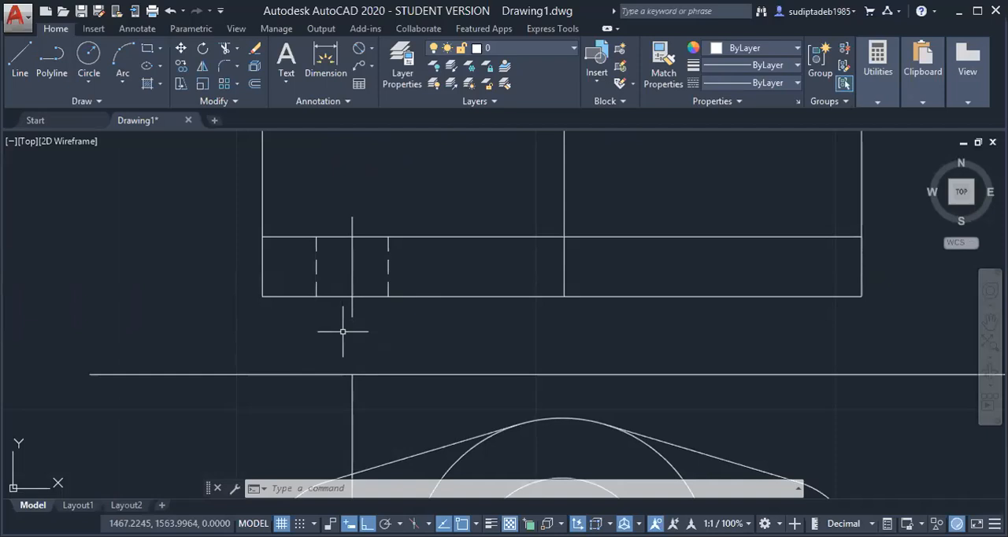
{"action": "scroll", "coordinate": [343, 331], "scroll_direction": "down", "scroll_amount": 4}
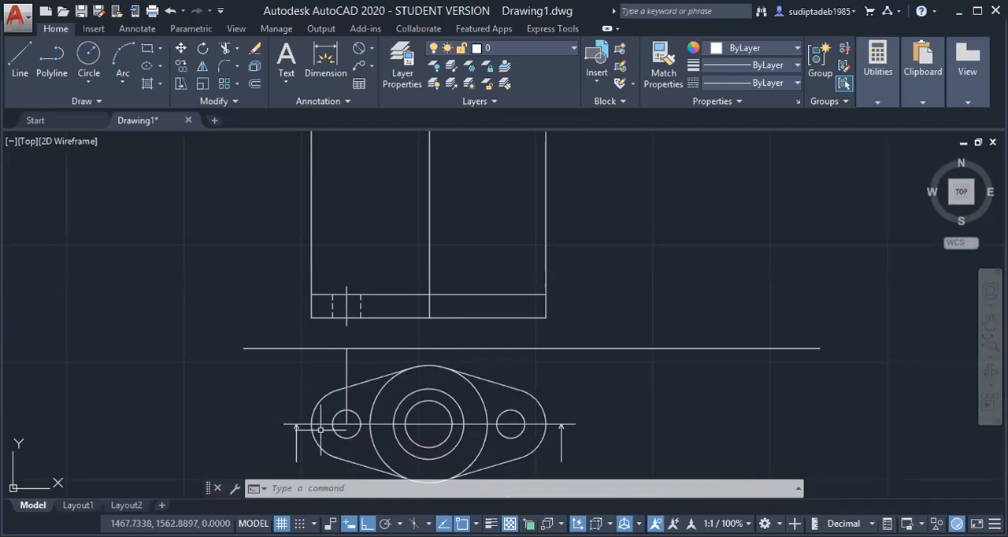
{"action": "scroll", "coordinate": [326, 429], "scroll_direction": "up", "scroll_amount": 5}
{"action": "scroll", "coordinate": [314, 352], "scroll_direction": "down", "scroll_amount": 3}
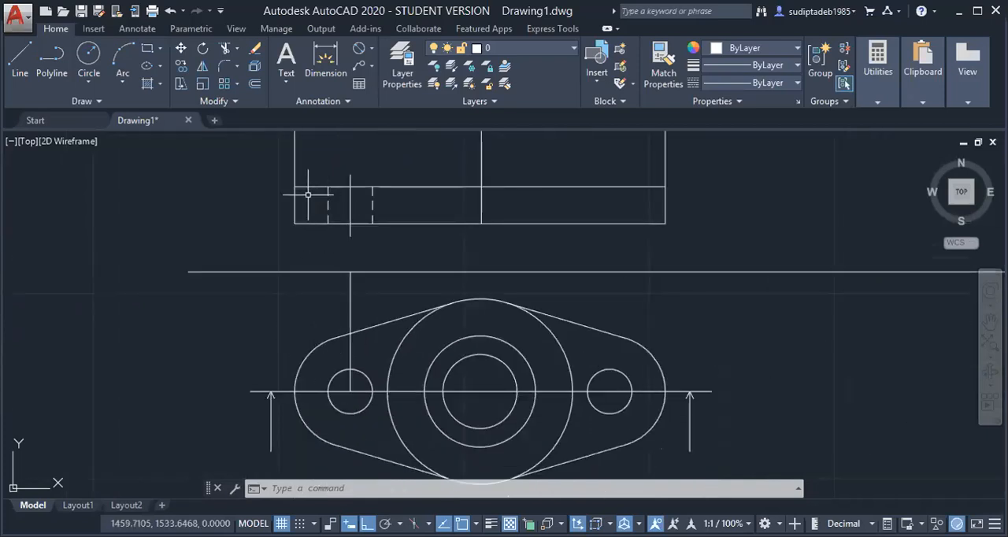
{"action": "scroll", "coordinate": [328, 282], "scroll_direction": "down", "scroll_amount": 4}
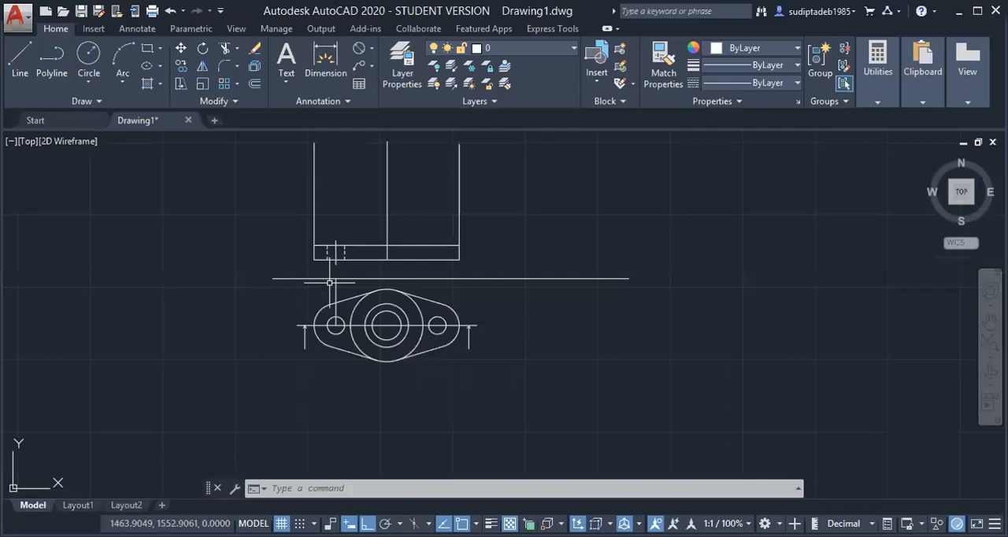
{"action": "scroll", "coordinate": [227, 254], "scroll_direction": "down", "scroll_amount": 3}
{"action": "scroll", "coordinate": [227, 254], "scroll_direction": "up", "scroll_amount": 5}
{"action": "scroll", "coordinate": [228, 254], "scroll_direction": "down", "scroll_amount": 2}
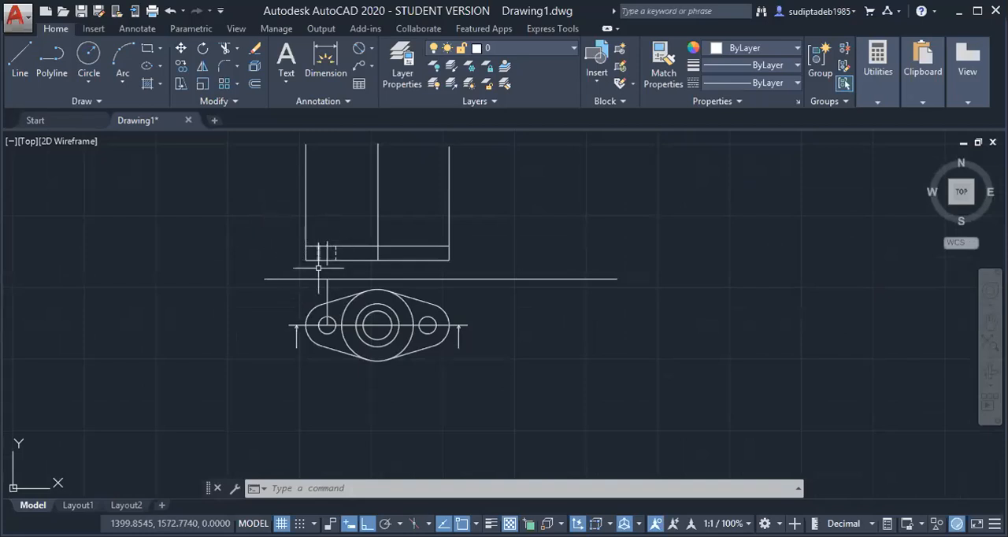
{"action": "scroll", "coordinate": [319, 261], "scroll_direction": "down", "scroll_amount": 1}
{"action": "scroll", "coordinate": [311, 263], "scroll_direction": "up", "scroll_amount": 3}
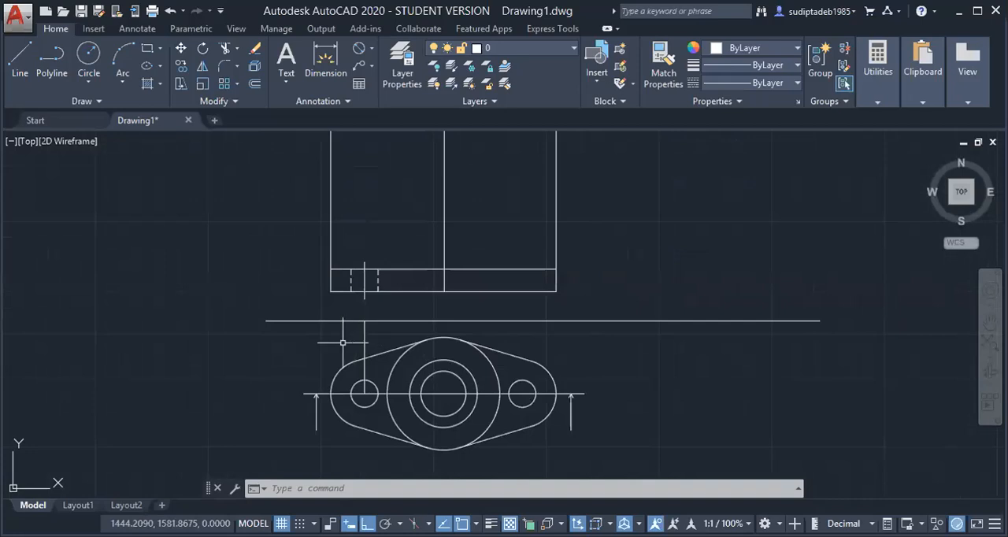
{"action": "scroll", "coordinate": [340, 324], "scroll_direction": "up", "scroll_amount": 2}
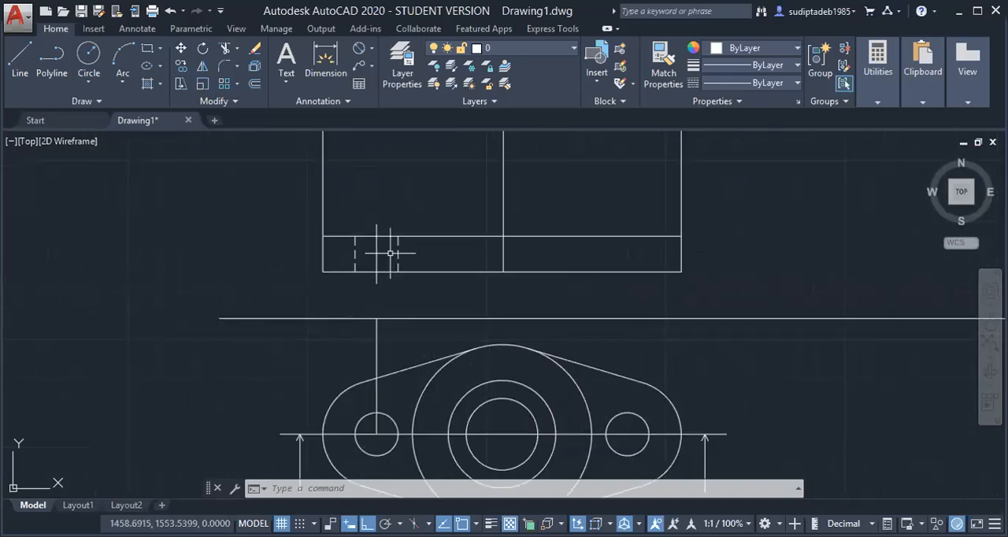
{"action": "scroll", "coordinate": [386, 281], "scroll_direction": "down", "scroll_amount": 3}
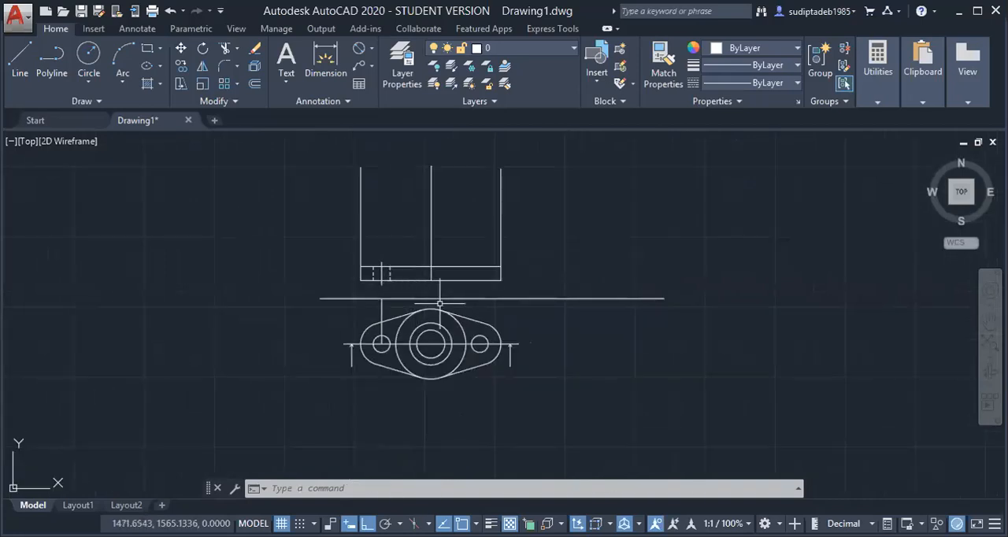
{"action": "key", "text": "Escape"}
{"action": "key", "text": "Escape"}
{"action": "key", "text": "Escape"}
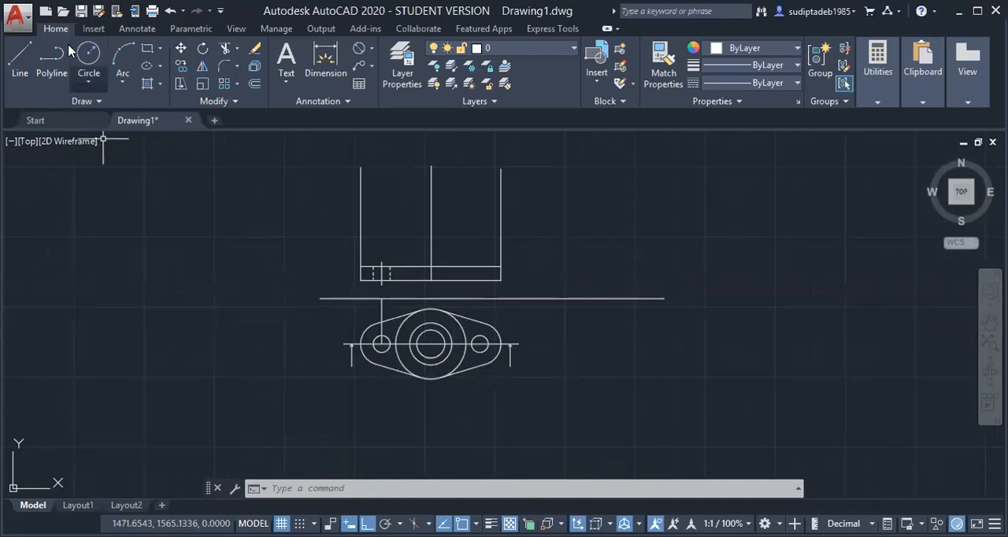
Draw a vertical projection line about 130 mm long from the left quadrant of the top view's outer cylinder circle up through the front view
{"action": "left_click", "coordinate": [26, 61]}
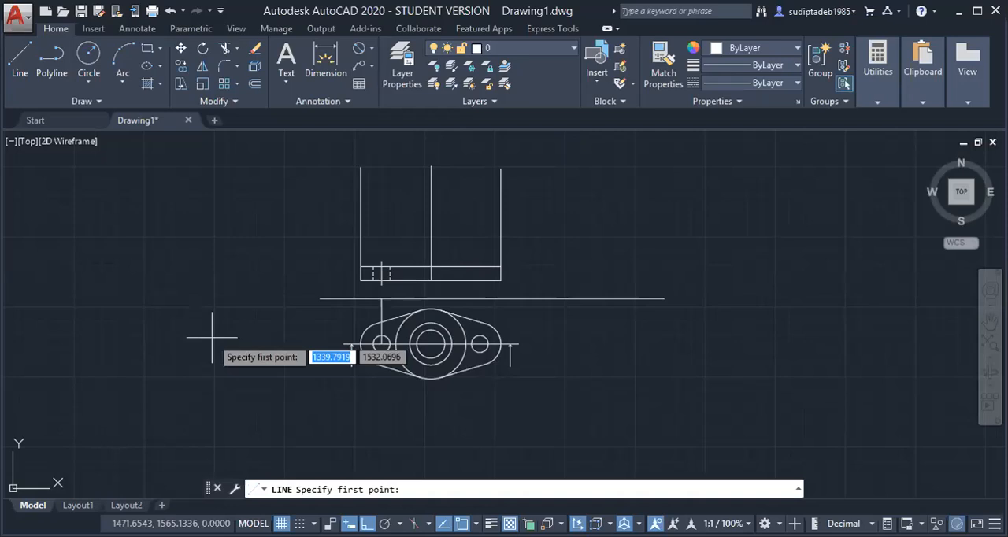
{"action": "scroll", "coordinate": [370, 356], "scroll_direction": "up", "scroll_amount": 2}
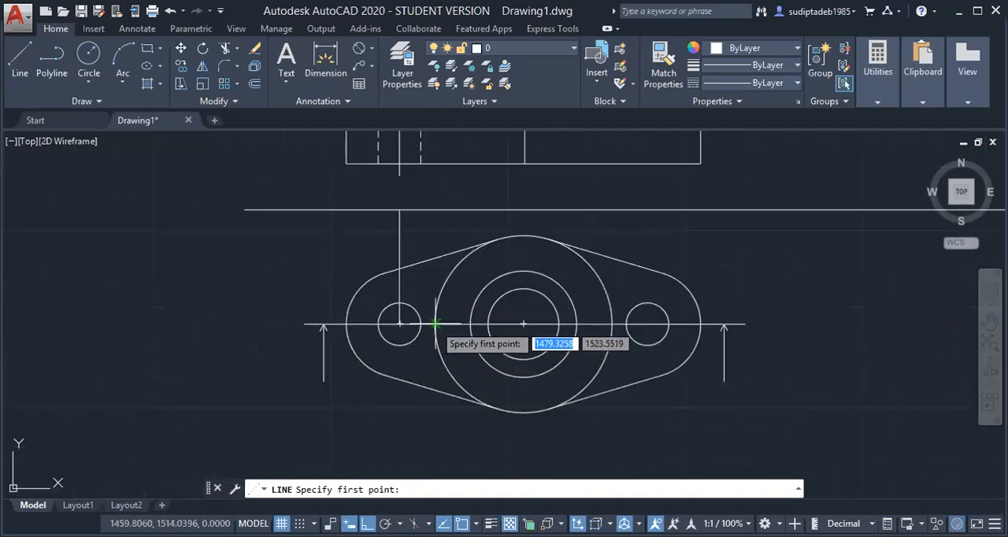
{"action": "left_click", "coordinate": [434, 335]}
{"action": "scroll", "coordinate": [433, 337], "scroll_direction": "down", "scroll_amount": 3}
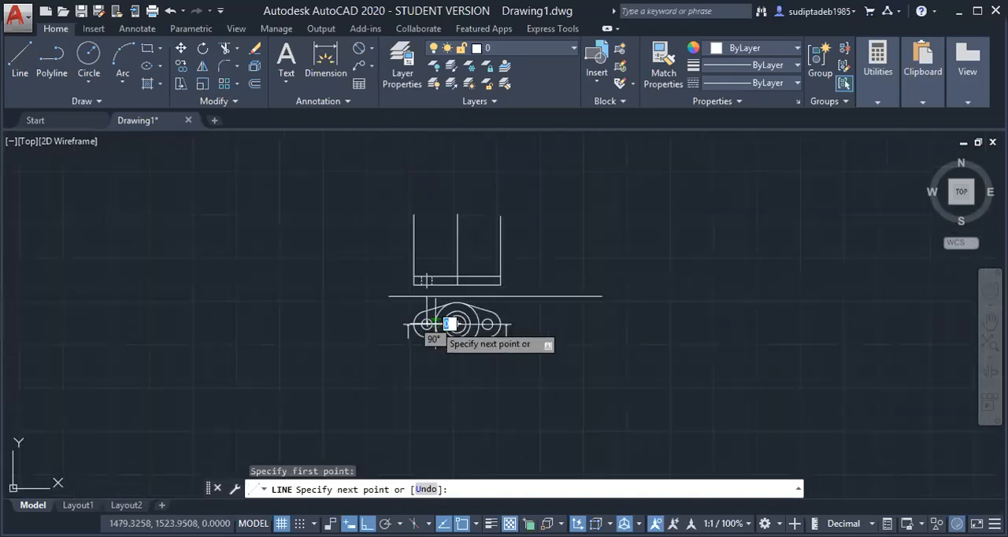
{"action": "left_click", "coordinate": [435, 210]}
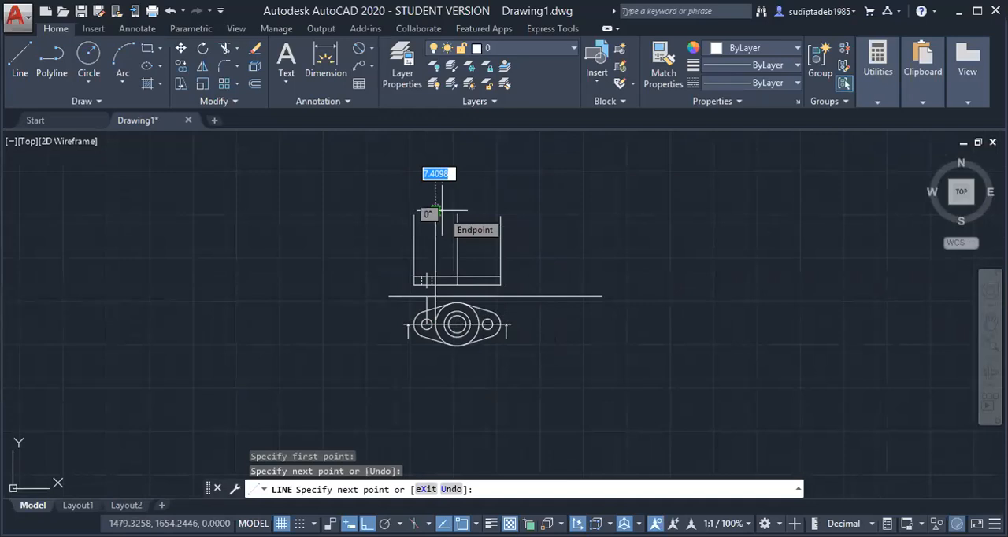
{"action": "key", "text": "Return"}
{"action": "key", "text": "Return"}
Draw a vertical projection line about 150 mm long from the right quadrant of the outer cylinder circle up through the front view
{"action": "scroll", "coordinate": [466, 303], "scroll_direction": "up", "scroll_amount": 6}
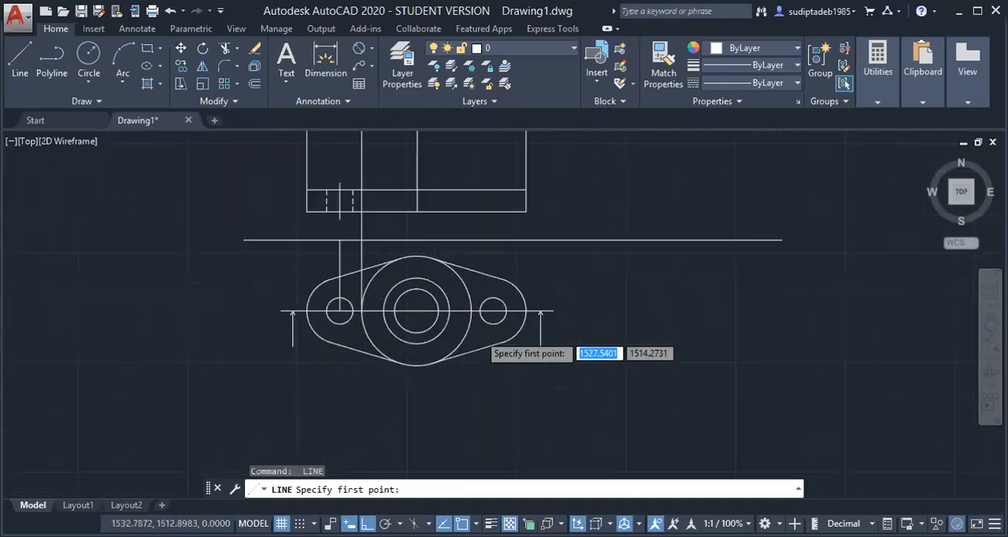
{"action": "left_click", "coordinate": [464, 297]}
{"action": "scroll", "coordinate": [464, 297], "scroll_direction": "down", "scroll_amount": 7}
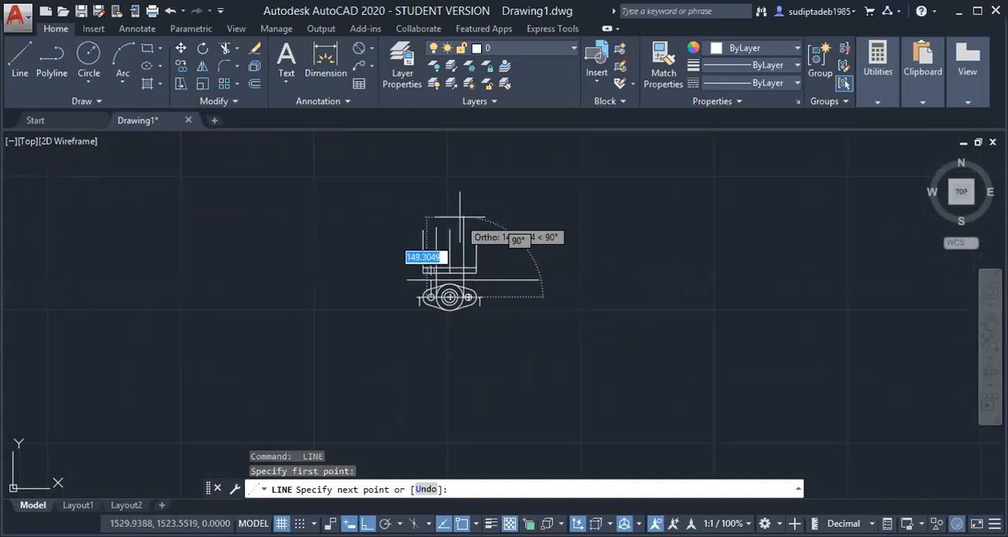
{"action": "left_click", "coordinate": [460, 218]}
{"action": "key", "text": "Return"}
{"action": "scroll", "coordinate": [449, 225], "scroll_direction": "up", "scroll_amount": 5}
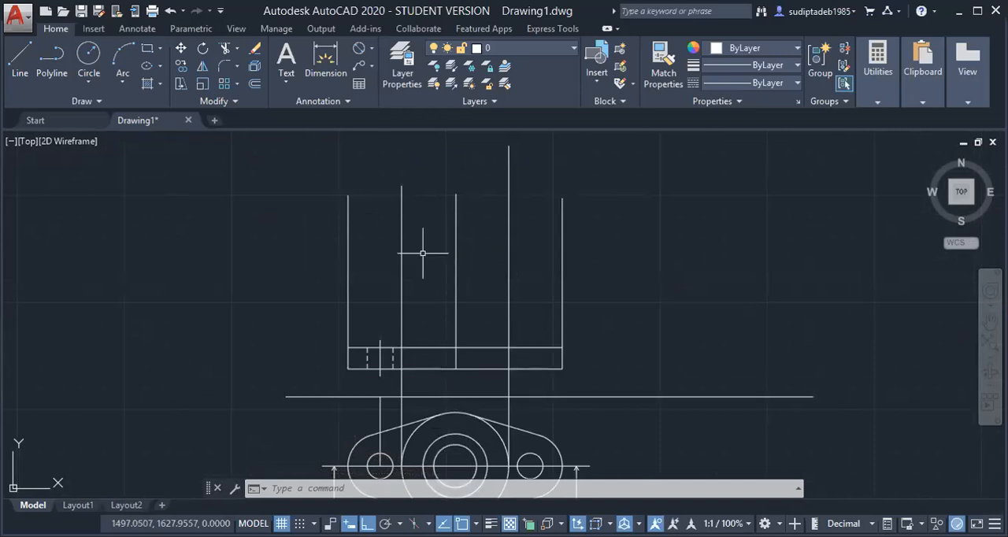
{"action": "key", "text": "Escape"}
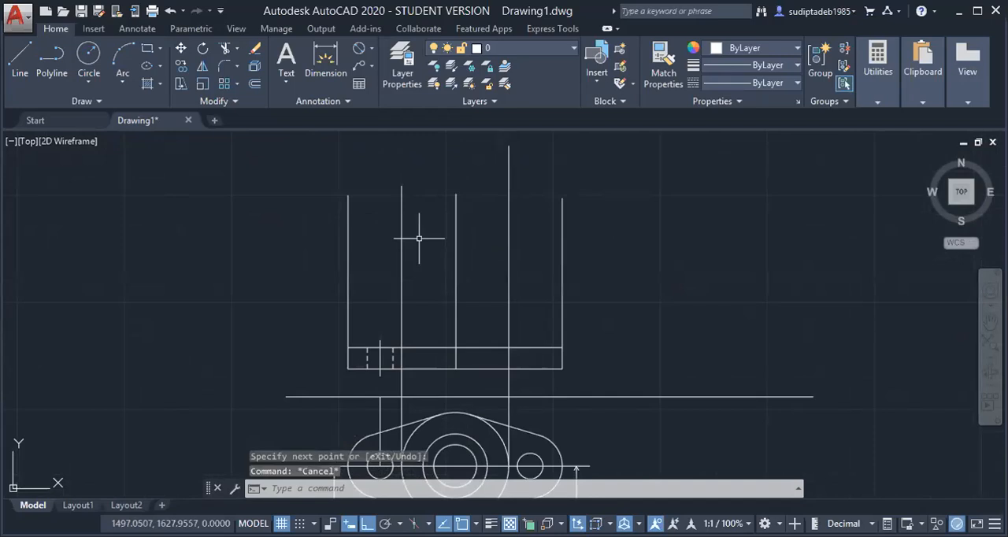
{"action": "key", "text": "Escape"}
{"action": "key", "text": "Escape"}
Offset the base plate's upper edge line 28 mm upward to mark the top of the cylinder in the front view
{"action": "type", "text": "o"}
{"action": "key", "text": "Return"}
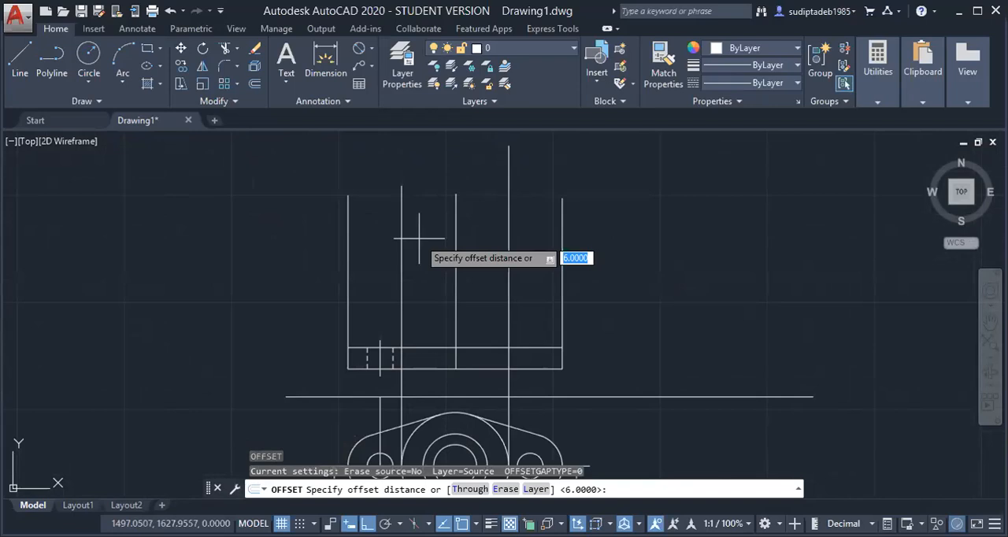
{"action": "type", "text": "28"}
{"action": "key", "text": "Return"}
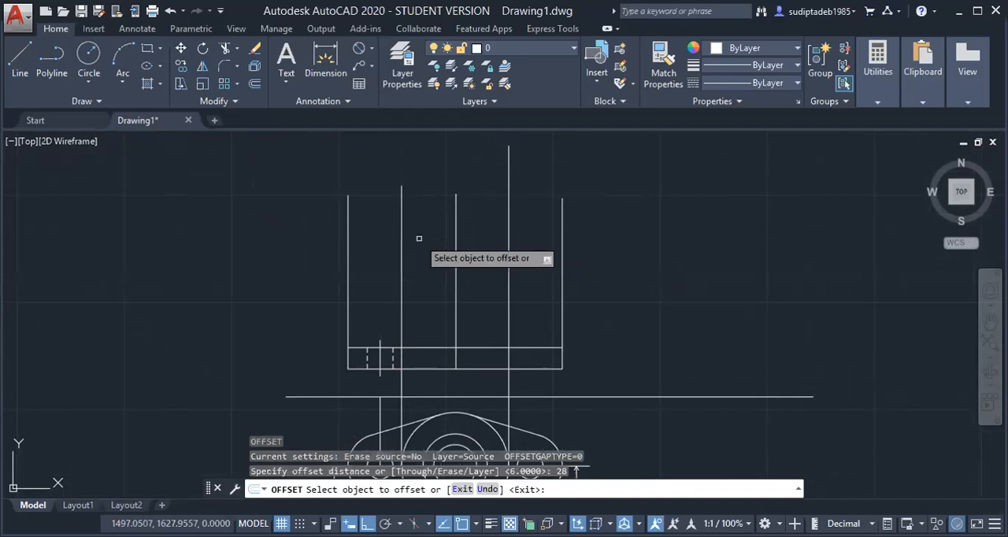
{"action": "left_click", "coordinate": [423, 348]}
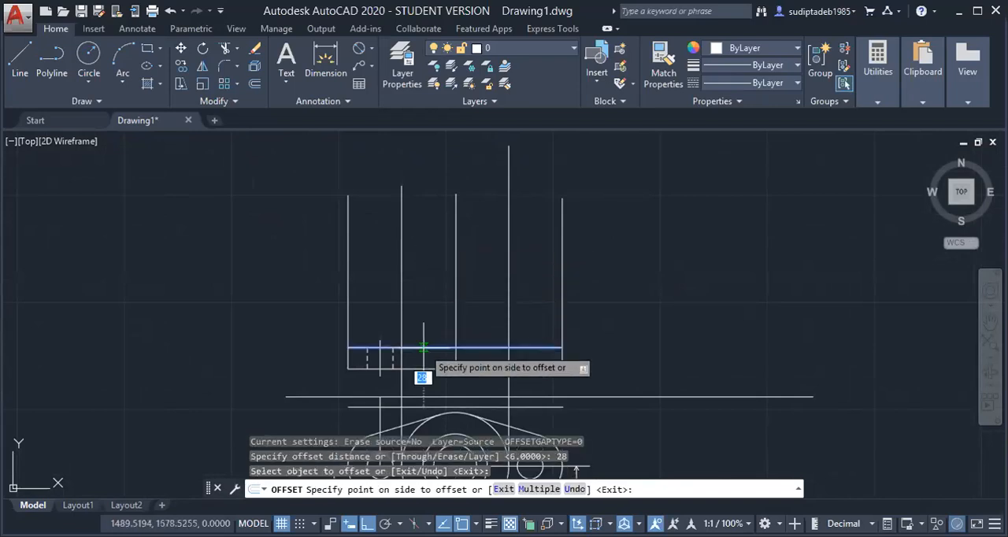
{"action": "left_click", "coordinate": [430, 252]}
{"action": "key", "text": "Escape"}
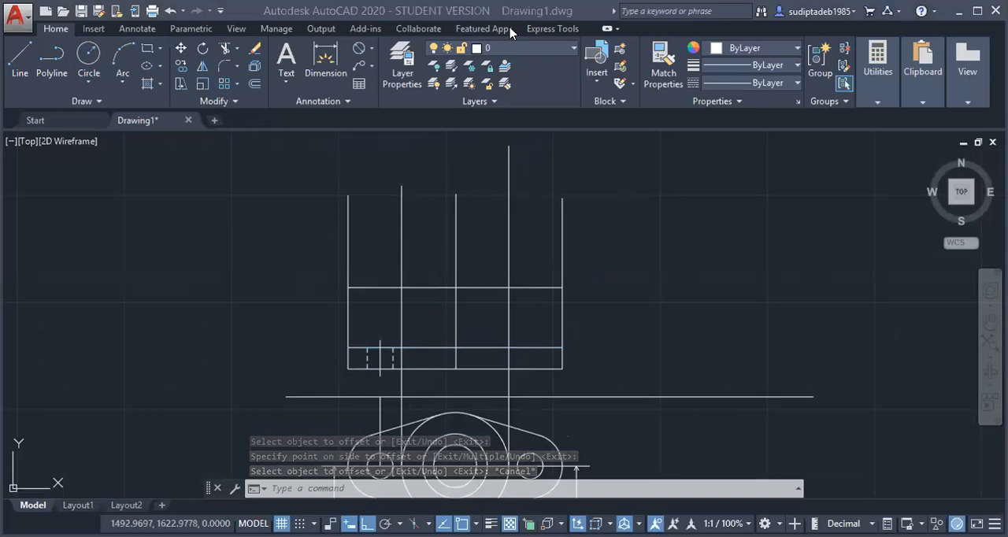
Check the shaft support figure in Adobe Reader and trim all vertical lines above the front view's uppermost horizontal line
{"action": "key", "text": "alt+Tab"}
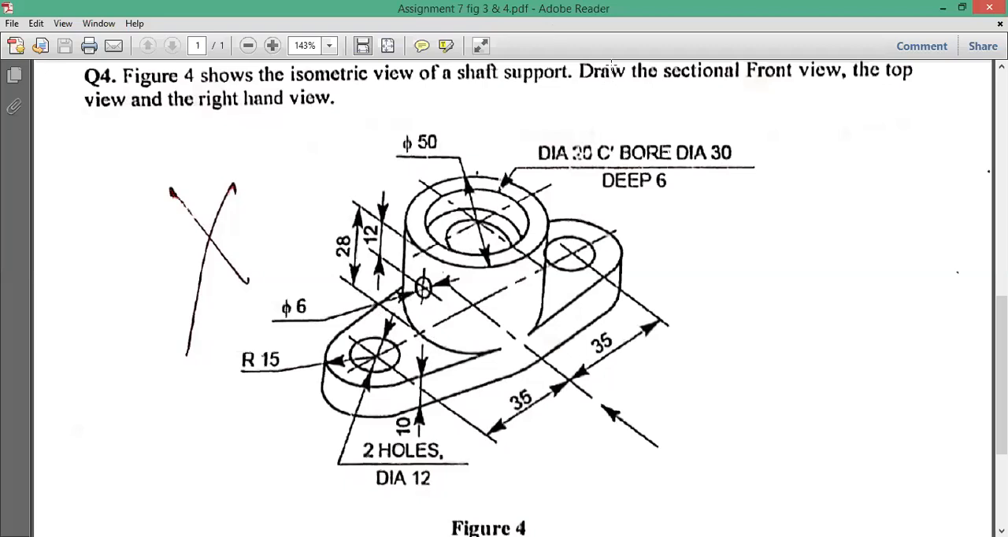
{"action": "key", "text": "alt+Tab"}
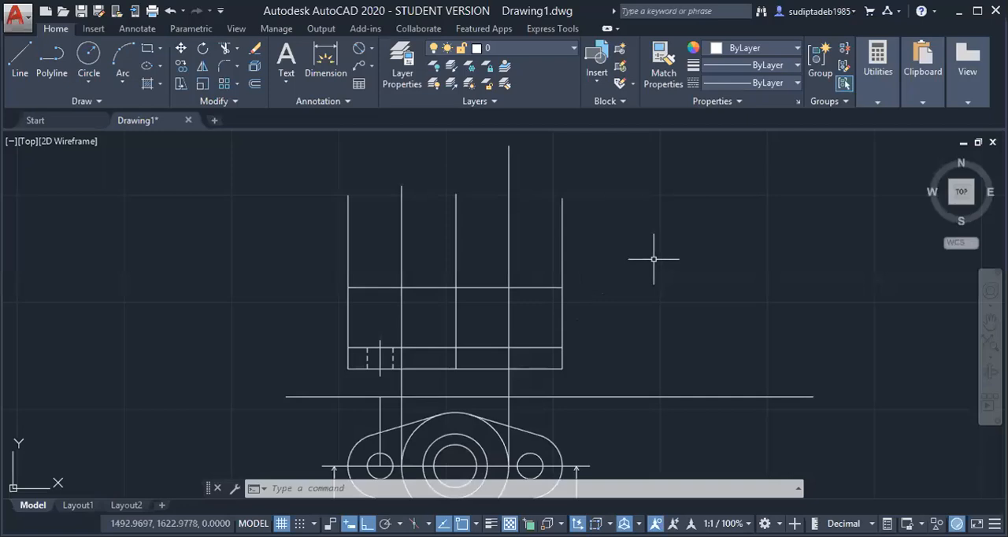
{"action": "key", "text": "Escape"}
{"action": "key", "text": "Escape"}
{"action": "type", "text": "TR"}
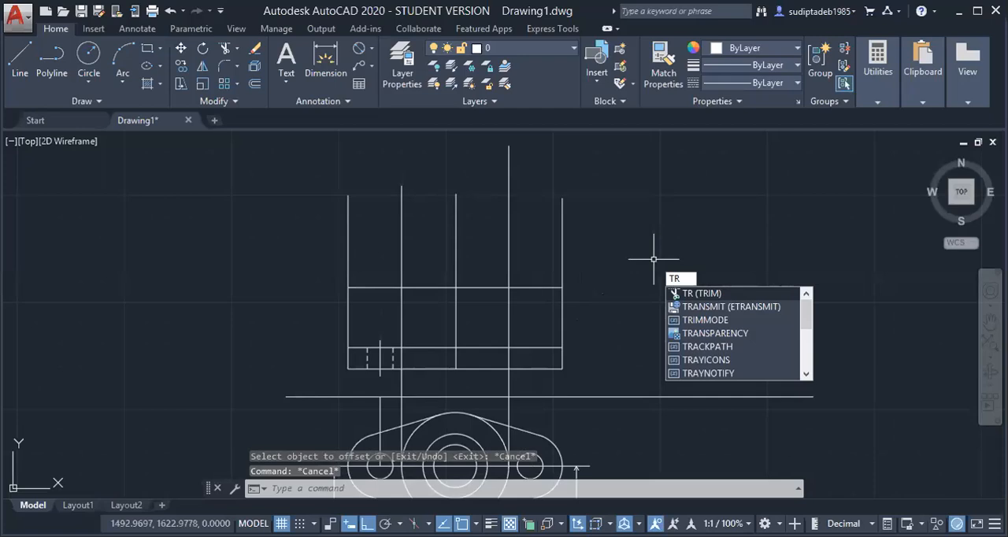
{"action": "key", "text": "Return"}
{"action": "left_click", "coordinate": [653, 227]}
{"action": "left_click", "coordinate": [316, 239]}
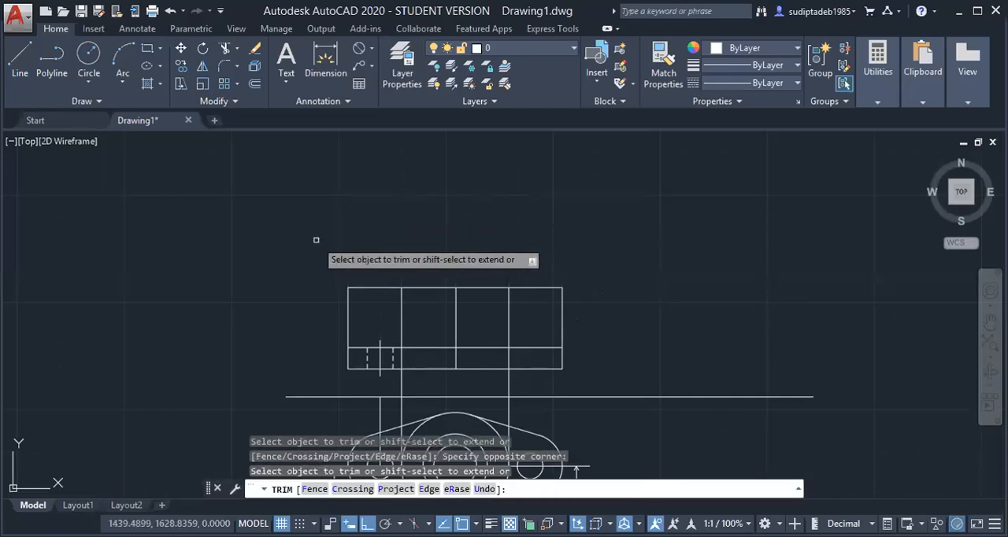
Trim the outline beside the front view's cylinder above the base plate, and the projection lines between the plate and the horizontal reference line
{"action": "key", "text": "Escape"}
{"action": "scroll", "coordinate": [323, 236], "scroll_direction": "down", "scroll_amount": 2}
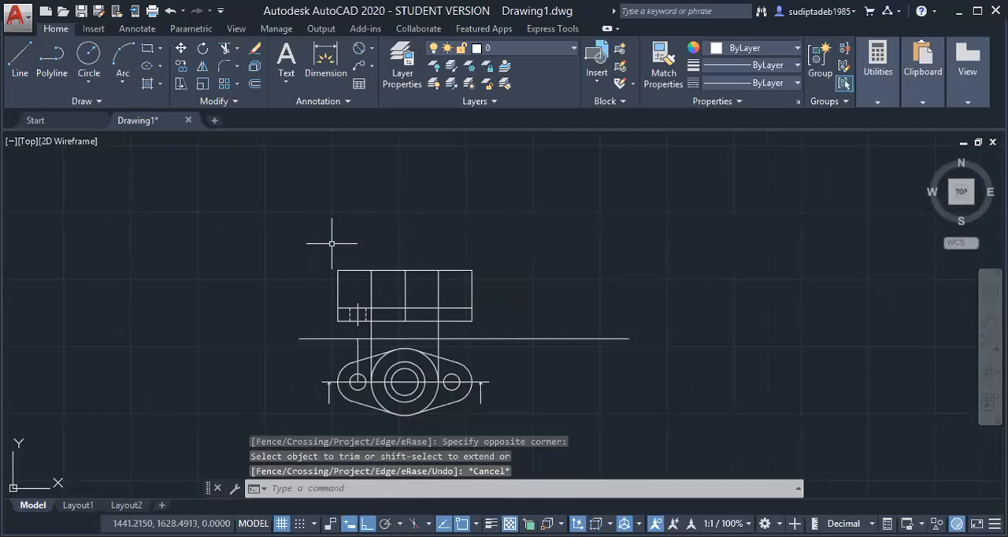
{"action": "key", "text": "Return"}
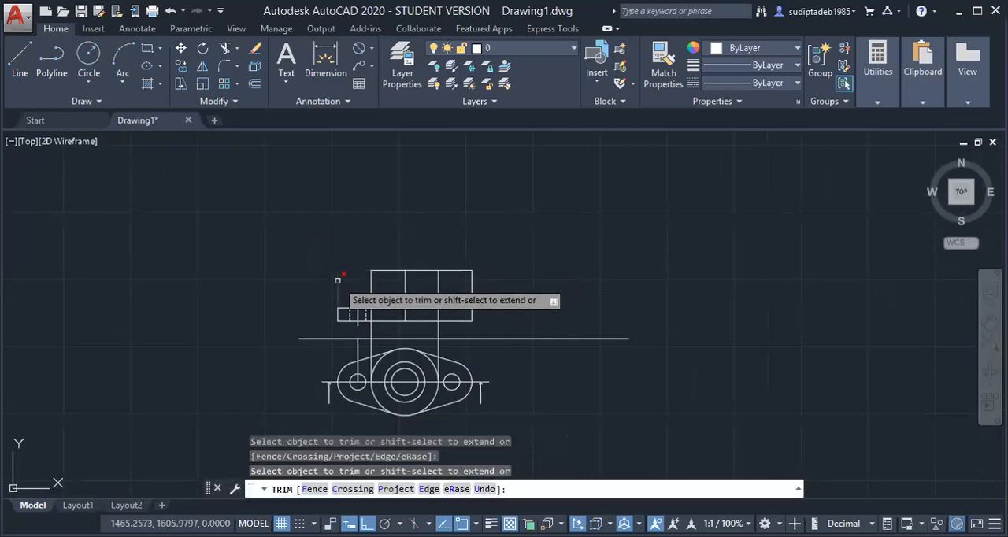
{"action": "left_click", "coordinate": [459, 270]}
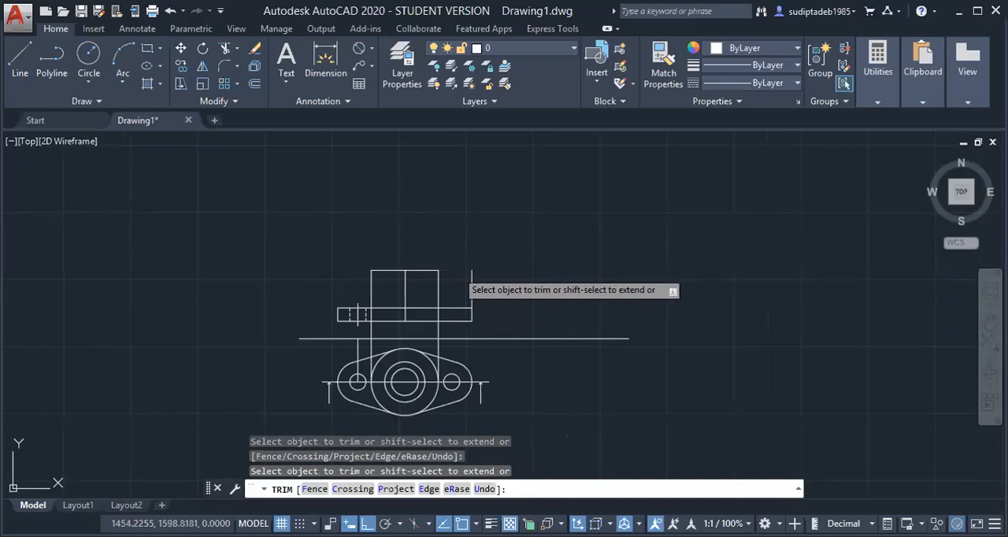
{"action": "left_click", "coordinate": [471, 283]}
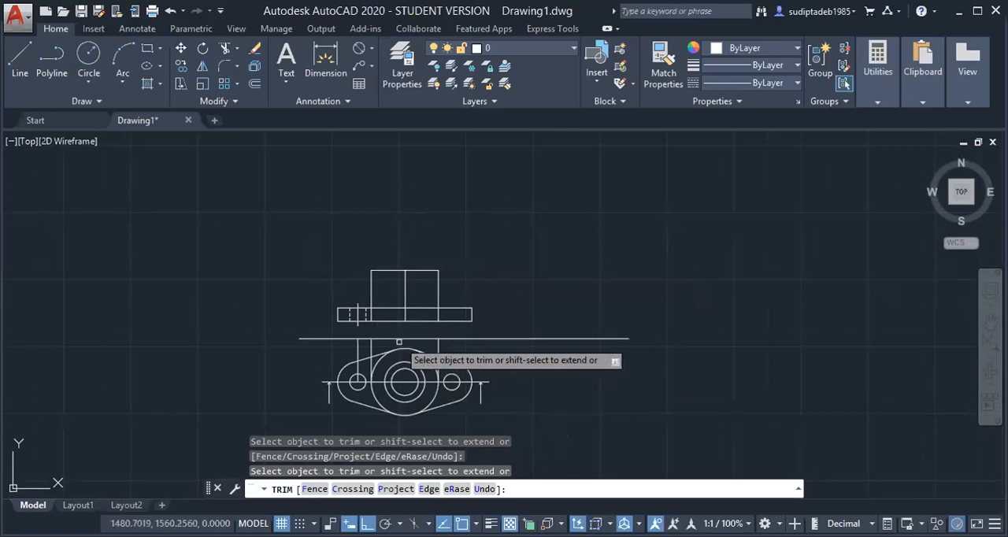
{"action": "key", "text": "Escape"}
Delete the three leftover vertical projection lines between the horizontal reference line and the top view
{"action": "scroll", "coordinate": [460, 351], "scroll_direction": "down", "scroll_amount": 2}
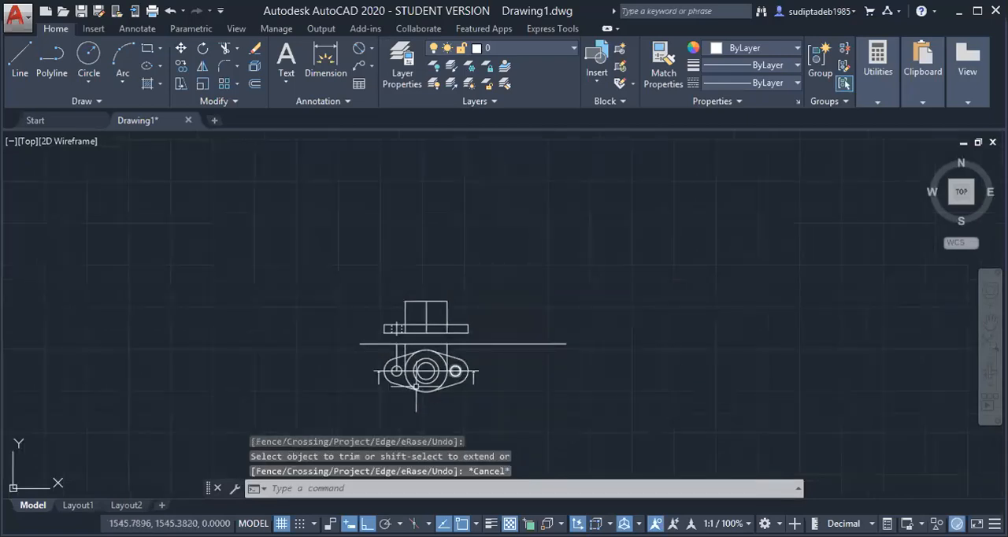
{"action": "scroll", "coordinate": [415, 385], "scroll_direction": "up", "scroll_amount": 4}
{"action": "mouse_move", "coordinate": [512, 289]}
{"action": "left_mouse_down"}
{"action": "mouse_move", "coordinate": [413, 270]}
{"action": "mouse_move", "coordinate": [354, 287]}
{"action": "left_mouse_up"}
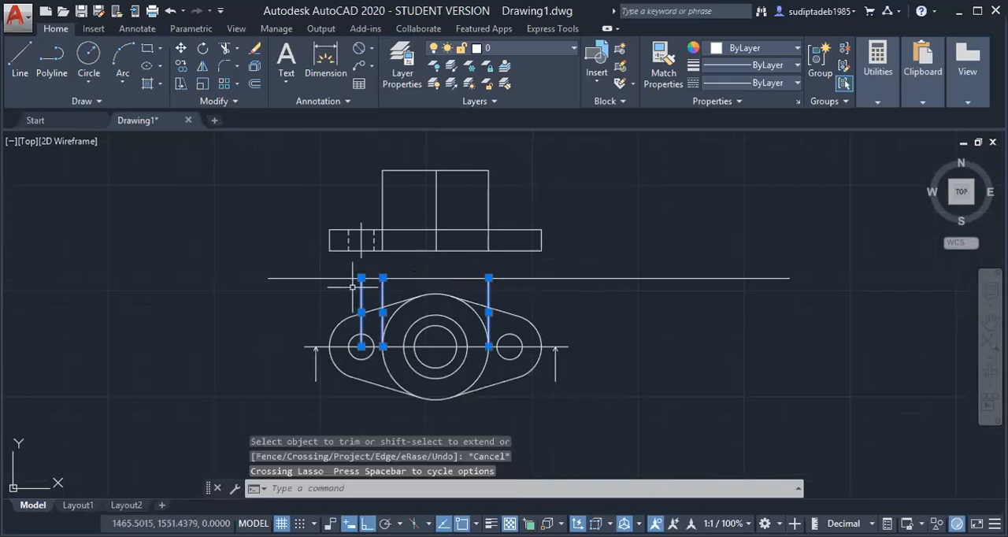
{"action": "key", "text": "Delete"}
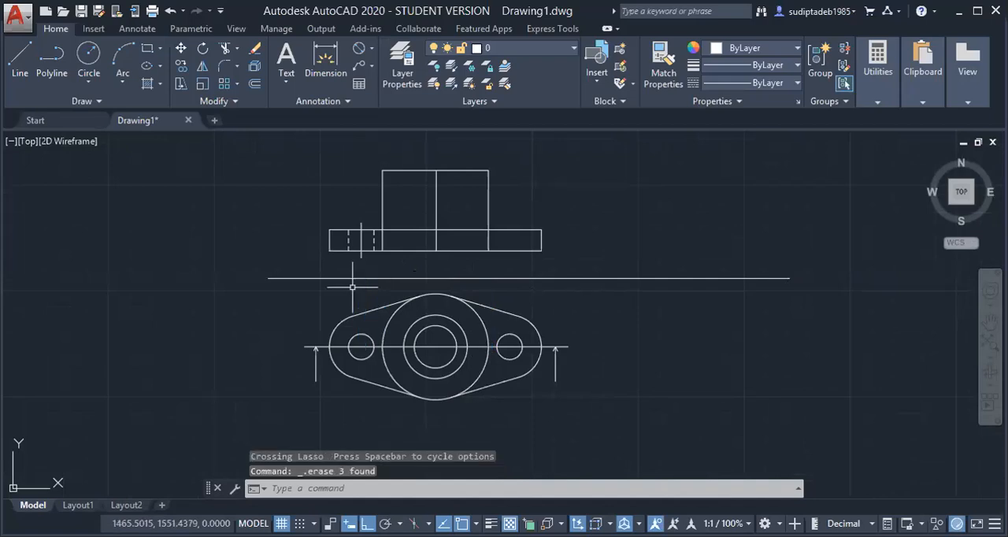